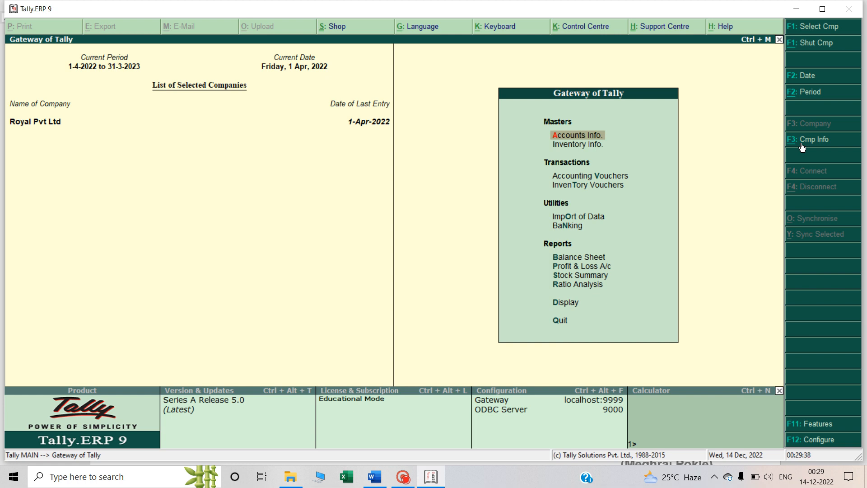
Open the form for creating a new company from the company information options
{"action": "left_click", "coordinate": [801, 144]}
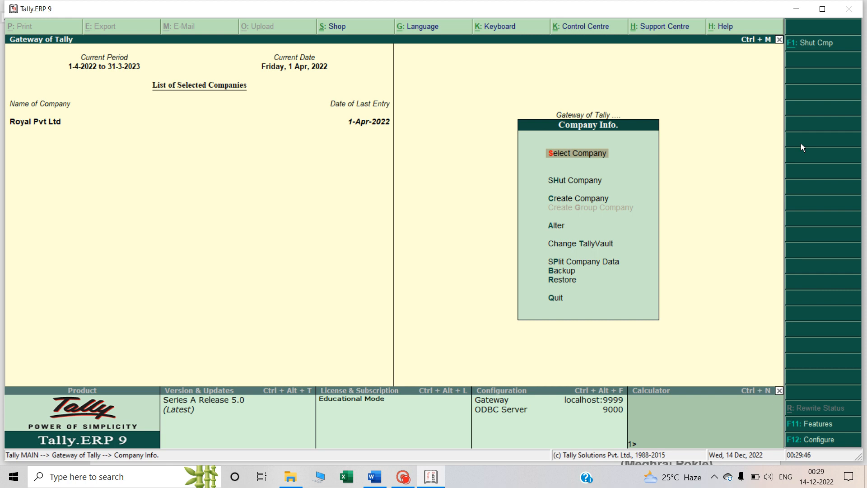
{"action": "key", "text": "Down"}
{"action": "key", "text": "Down"}
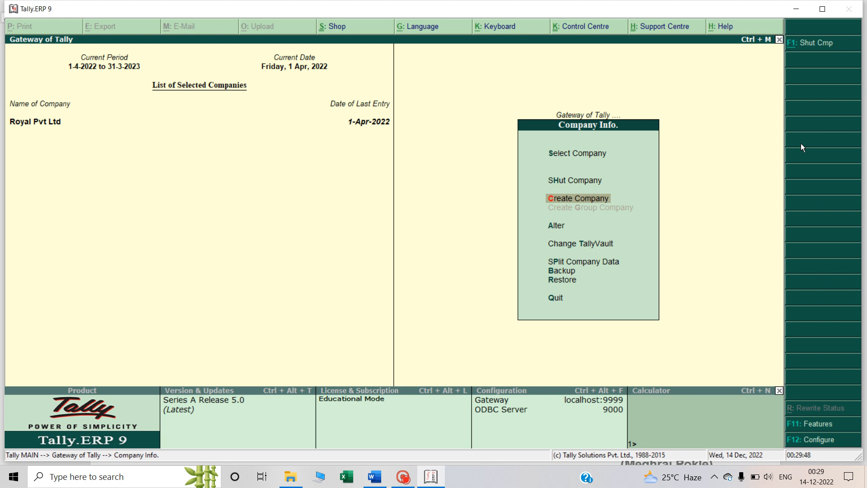
{"action": "key", "text": "Return"}
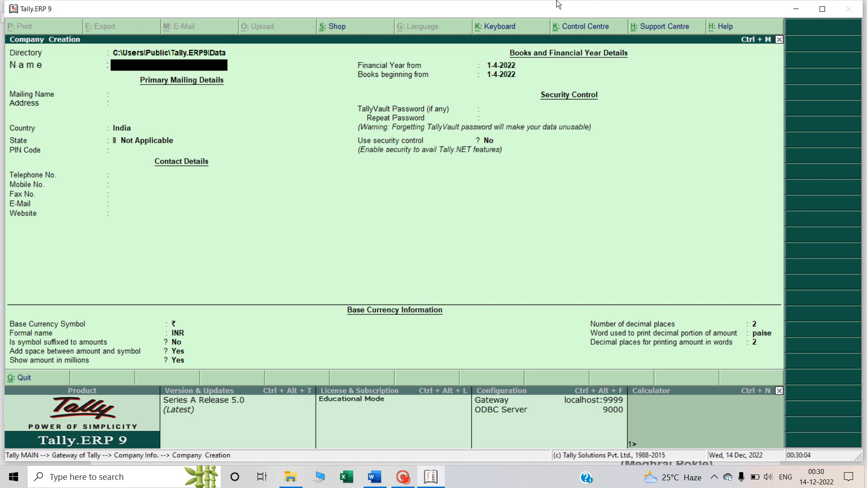
{"action": "left_click", "coordinate": [139, 55]}
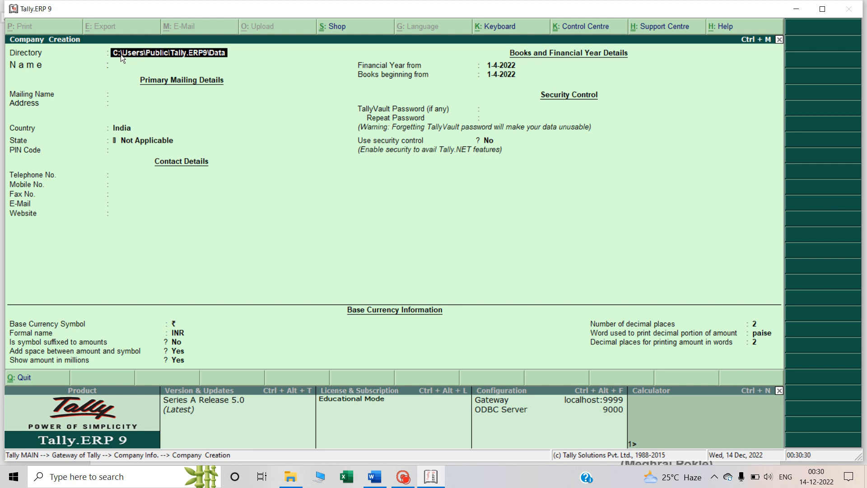
{"action": "key", "text": "Return"}
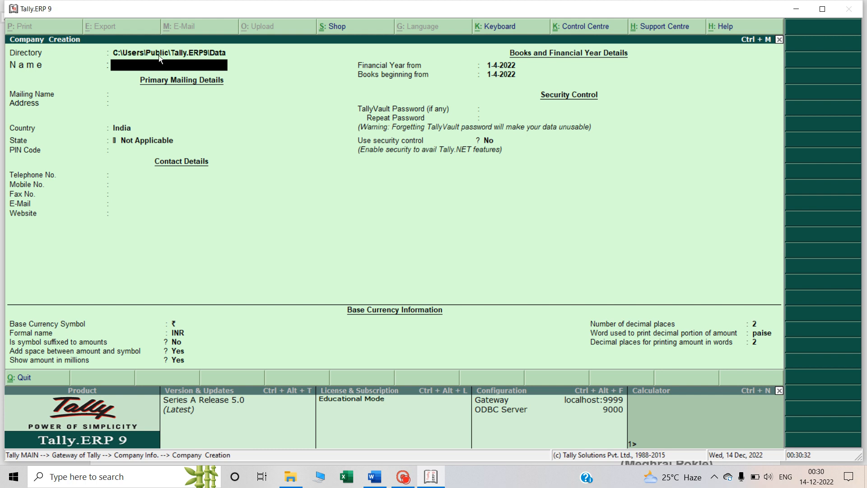
{"action": "left_click", "coordinate": [159, 56]}
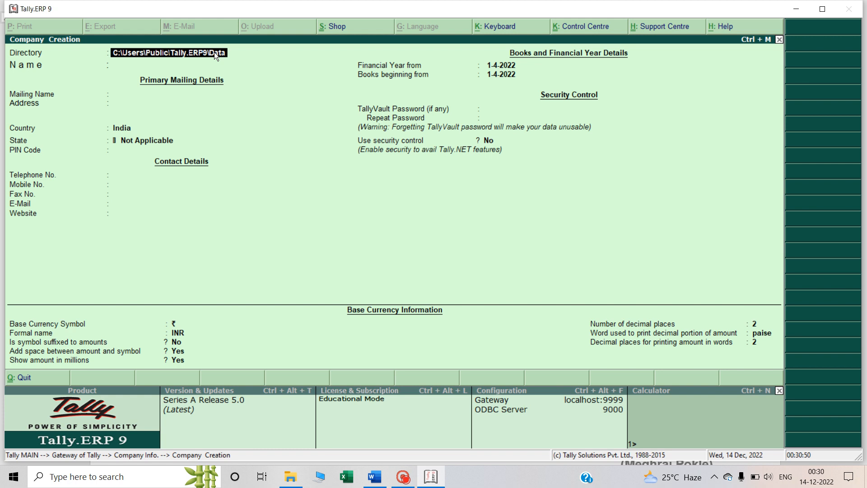
{"action": "left_click", "coordinate": [170, 61]}
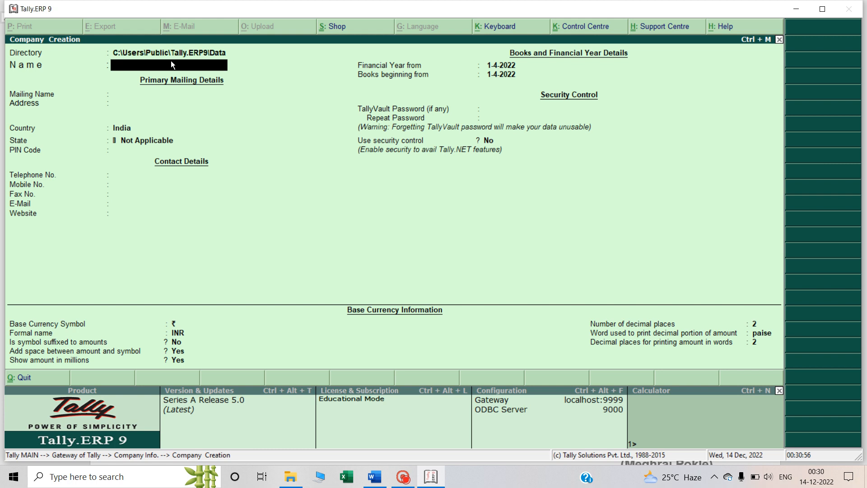
Switch to the Word notes and examine exercise Q3 about creating the Sunder furniture company and entering its transactions
{"action": "key", "text": "alt+Tab"}
{"action": "scroll", "coordinate": [171, 61], "scroll_direction": "down", "scroll_amount": 6}
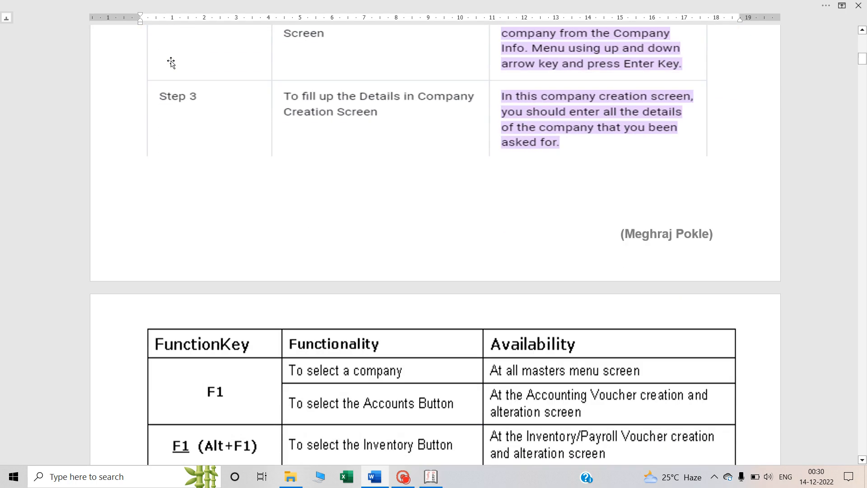
{"action": "scroll", "coordinate": [171, 62], "scroll_direction": "down", "scroll_amount": 20}
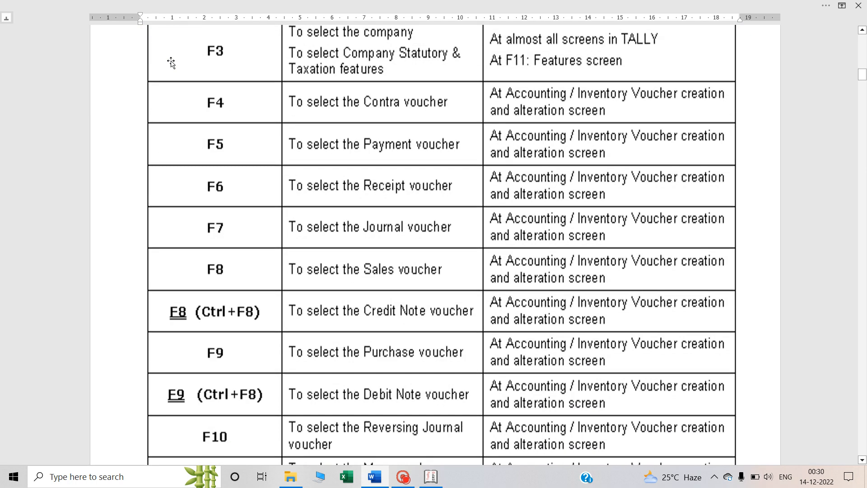
{"action": "scroll", "coordinate": [172, 60], "scroll_direction": "down", "scroll_amount": 2}
{"action": "scroll", "coordinate": [172, 61], "scroll_direction": "up", "scroll_amount": 1}
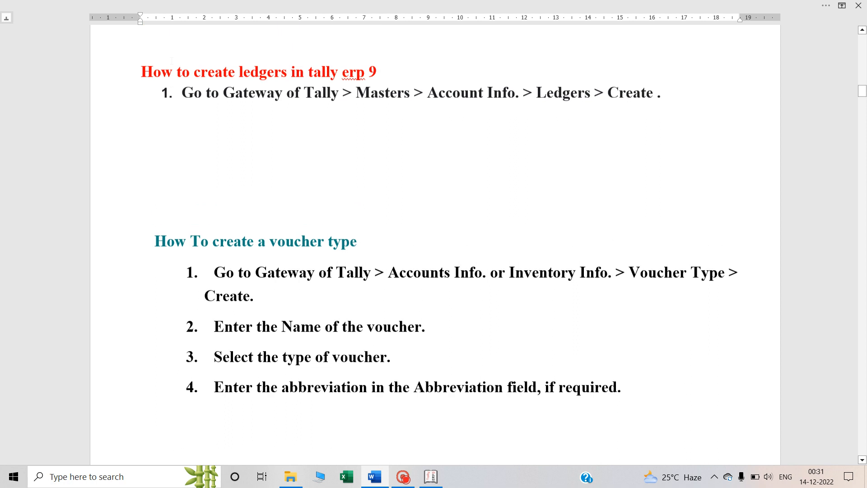
{"action": "scroll", "coordinate": [172, 61], "scroll_direction": "down", "scroll_amount": 2}
{"action": "scroll", "coordinate": [171, 61], "scroll_direction": "down", "scroll_amount": 8}
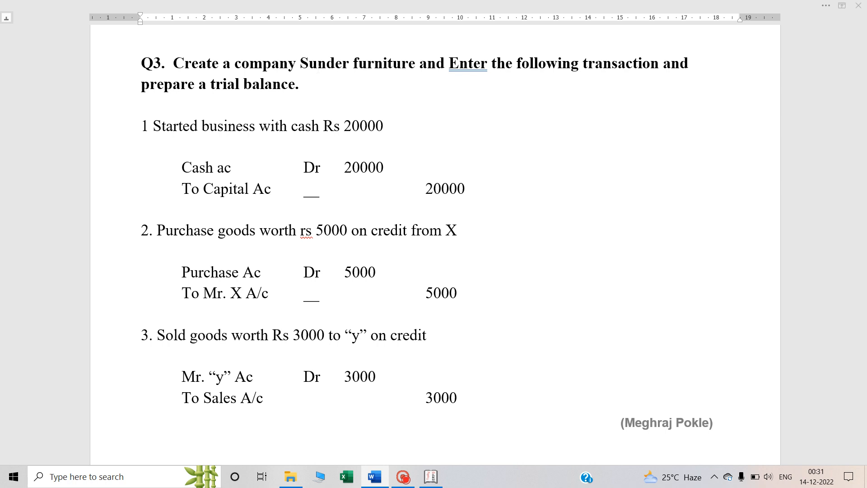
{"action": "key", "text": "alt+Tab"}
{"action": "key", "text": "alt+Tab"}
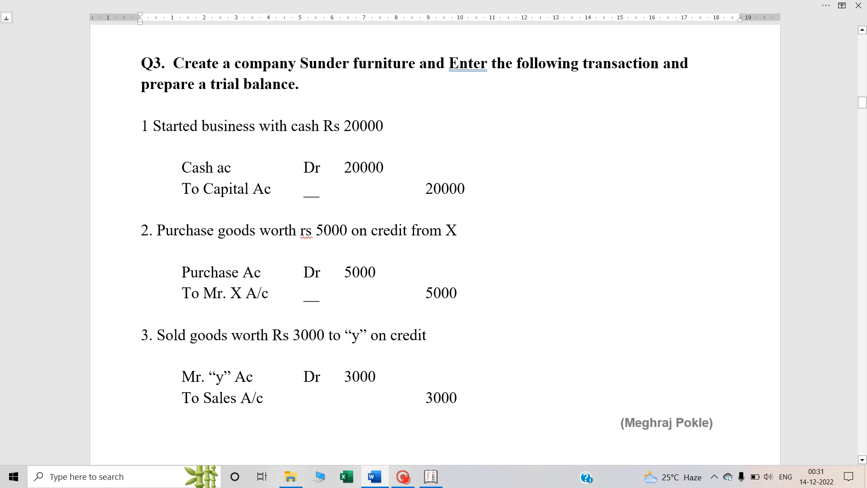
Switch back to Tally.ERP 9 and enter Suder Furniture as the company name, keeping the same mailing name
{"action": "key", "text": "alt+Tab"}
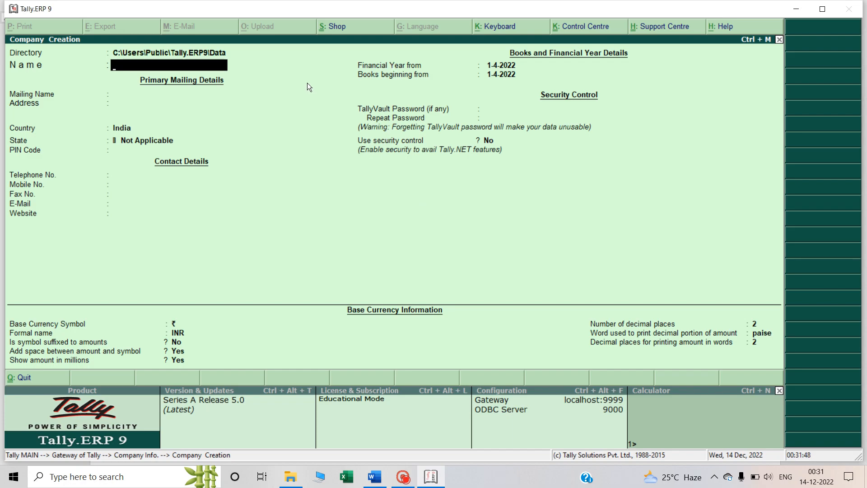
{"action": "type", "text": "Suder Furni"}
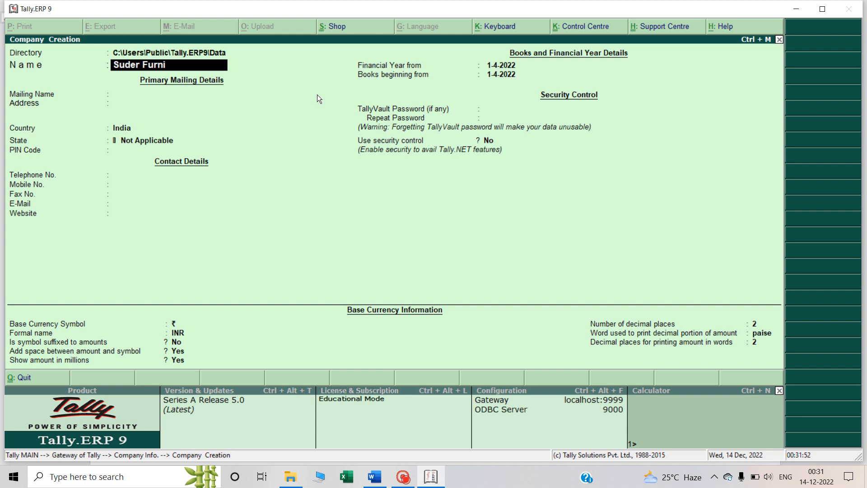
{"action": "type", "text": "ture"}
{"action": "key", "text": "Return"}
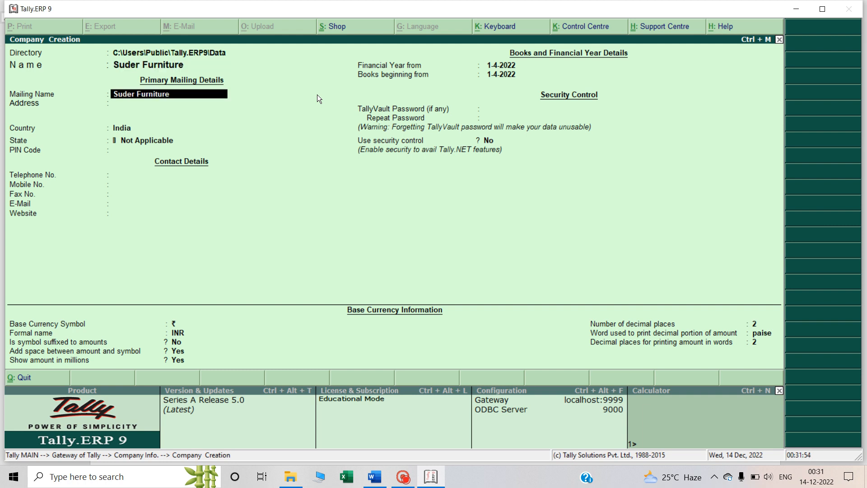
{"action": "key", "text": "Return"}
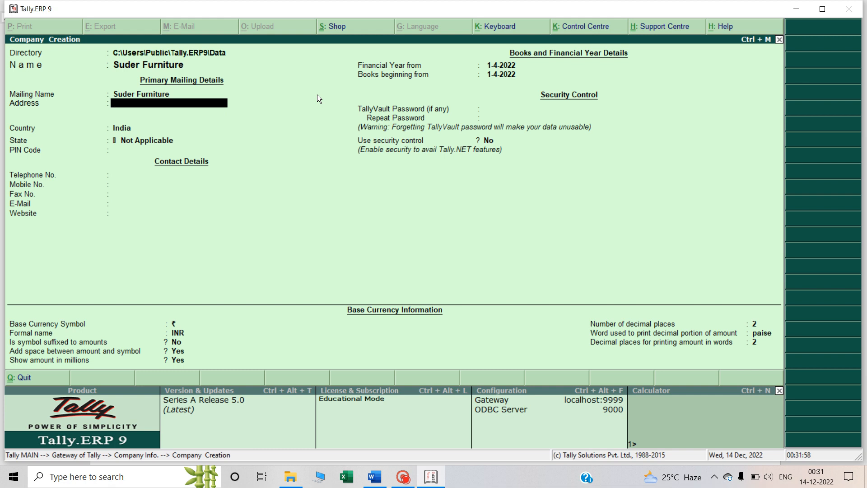
Leave the address blank, keep India as the country and set the company's state to Maharashtra
{"action": "key", "text": "Return"}
{"action": "key", "text": "Return"}
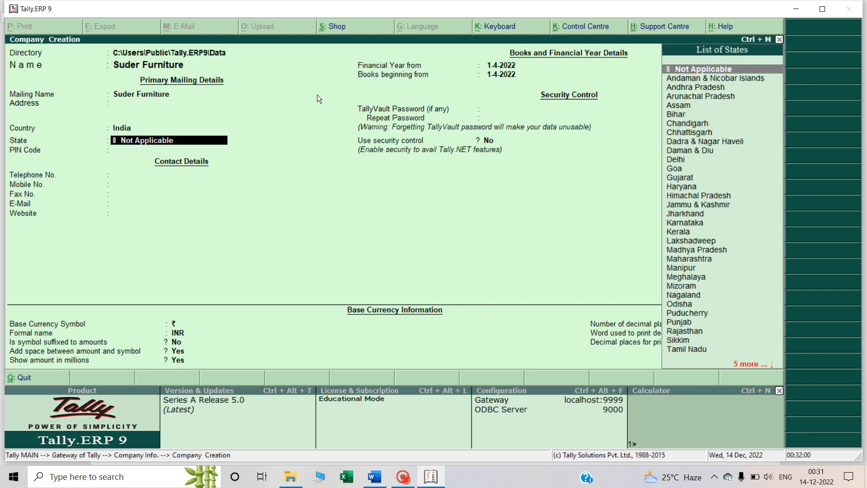
{"action": "type", "text": "Mah"}
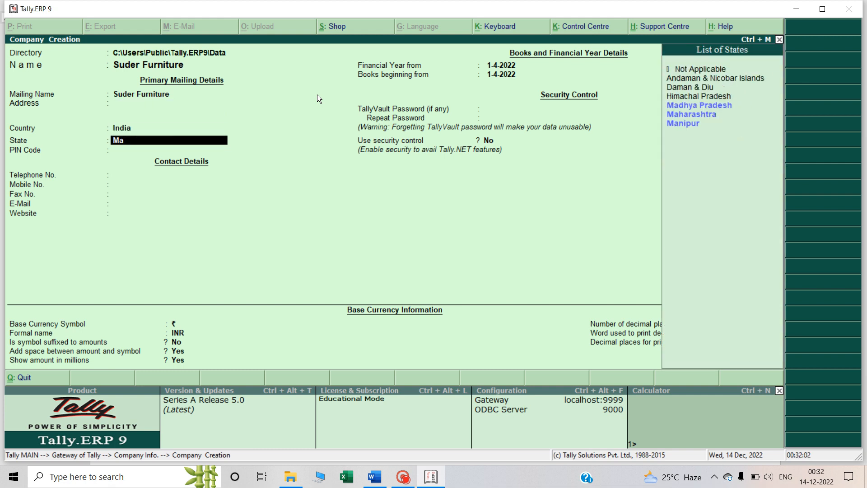
{"action": "key", "text": "Return"}
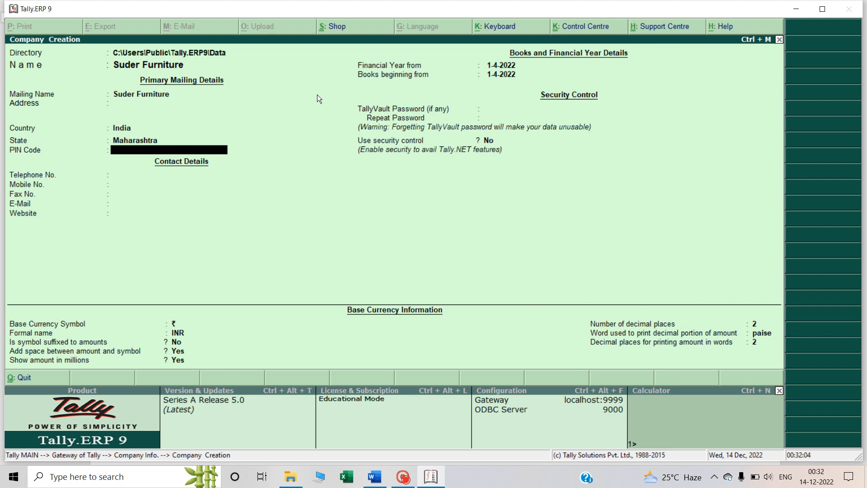
Leave the PIN code and contact details blank and accept 1-4-2022 as the financial year and books beginning date
{"action": "key", "text": "Return"}
{"action": "key", "text": "Return"}
{"action": "key", "text": "Return"}
{"action": "key", "text": "Return"}
{"action": "key", "text": "Return"}
{"action": "key", "text": "Return"}
{"action": "key", "text": "Return"}
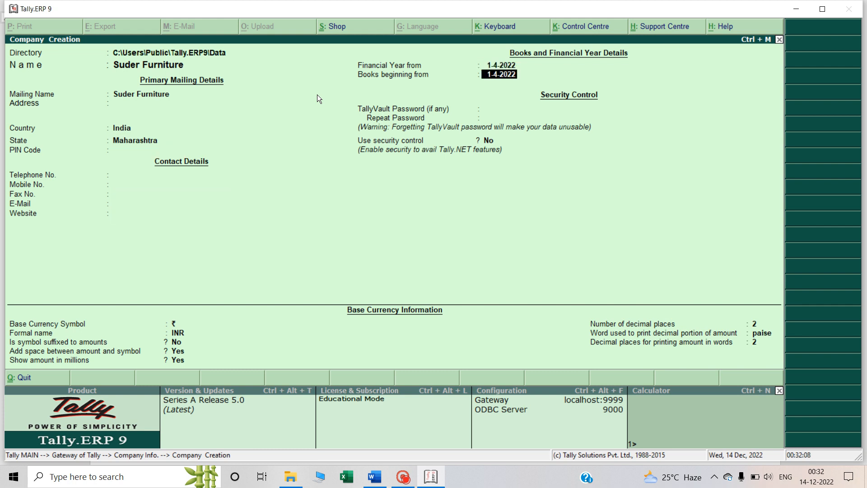
{"action": "key", "text": "Up"}
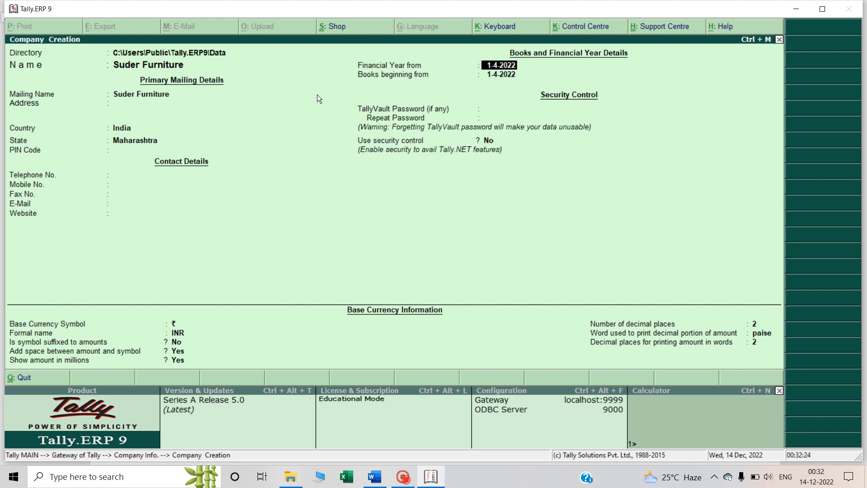
{"action": "key", "text": "Return"}
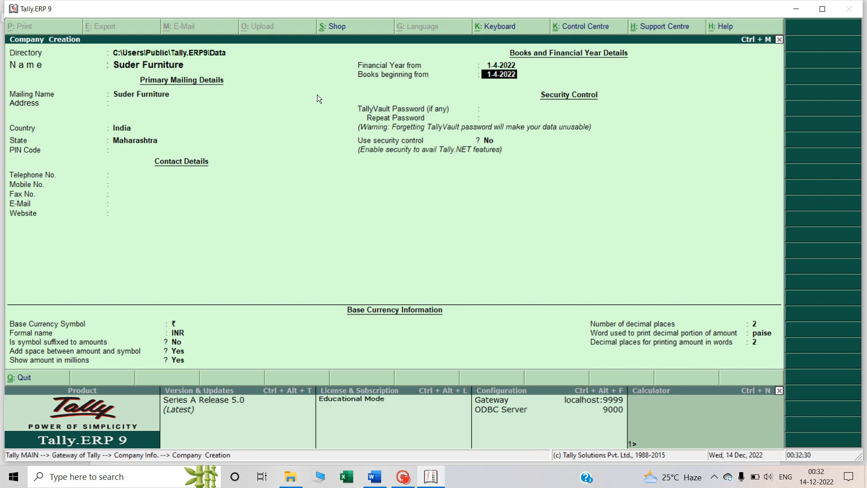
{"action": "key", "text": "Return"}
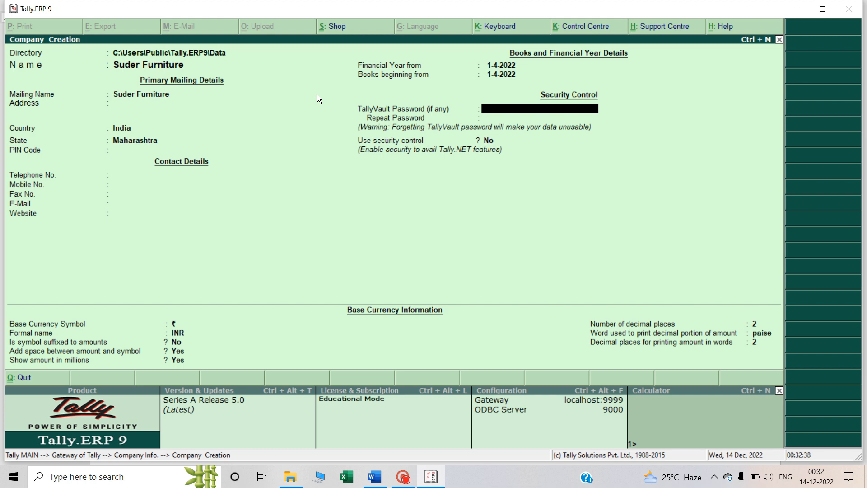
Keep the default security control and INR base currency settings, and save the new company
{"action": "key", "text": "Return"}
{"action": "key", "text": "Return"}
{"action": "key", "text": "Return"}
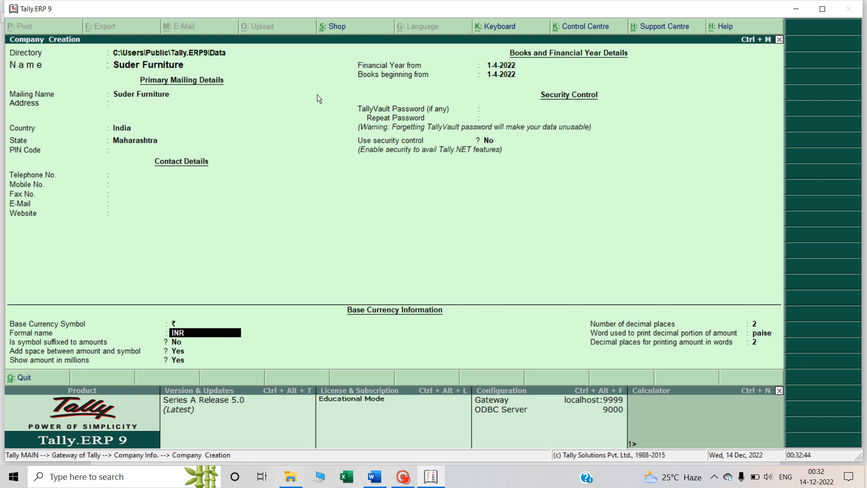
{"action": "key", "text": "Return"}
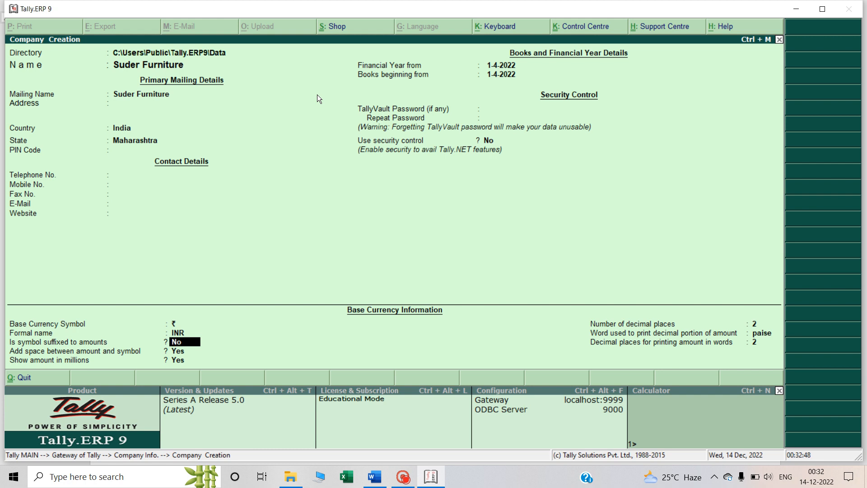
{"action": "key", "text": "Return"}
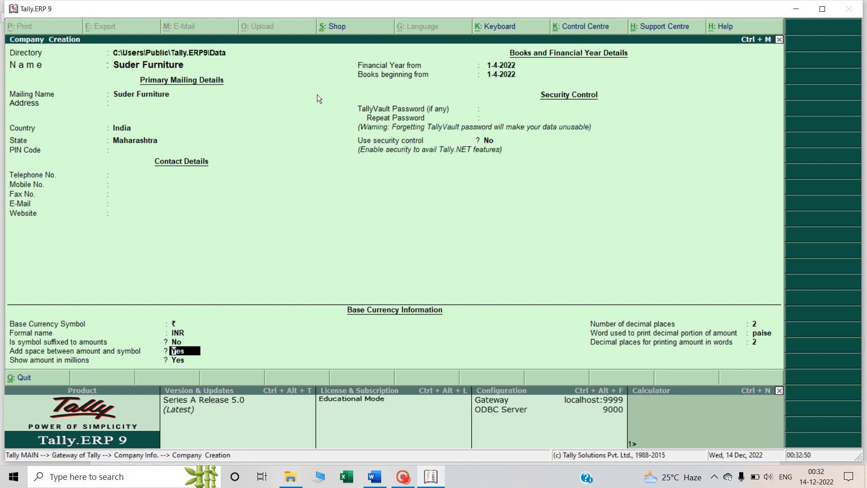
{"action": "key", "text": "Return"}
{"action": "key", "text": "Return"}
{"action": "key", "text": "Return"}
{"action": "key", "text": "Return"}
{"action": "key", "text": "Return"}
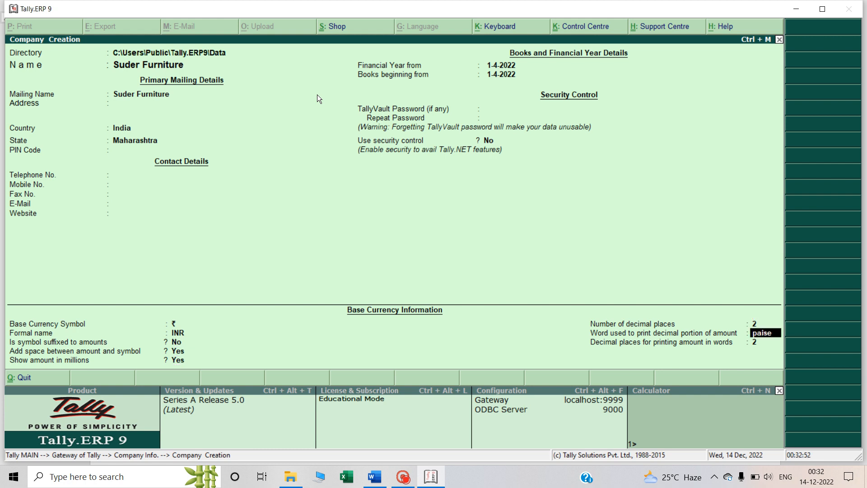
{"action": "key", "text": "Return"}
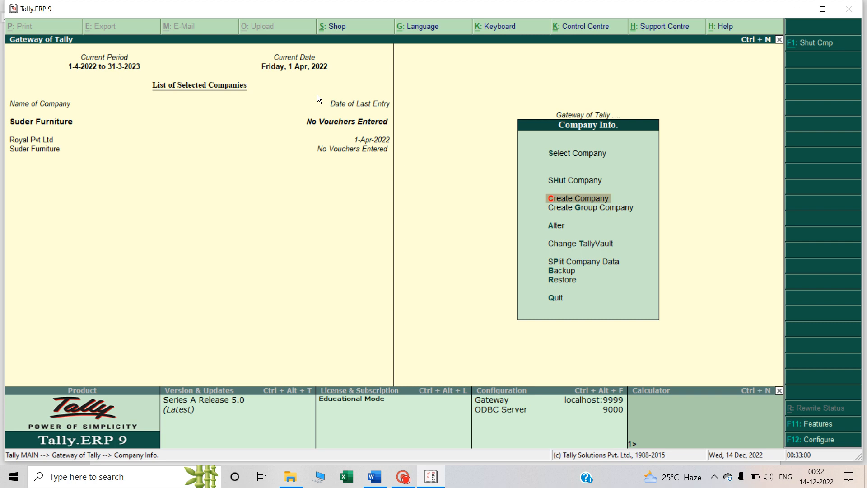
Switch to the Word notes and review the Q3 journal entries, selecting the word Capital in the first transaction
{"action": "key", "text": "alt+Tab"}
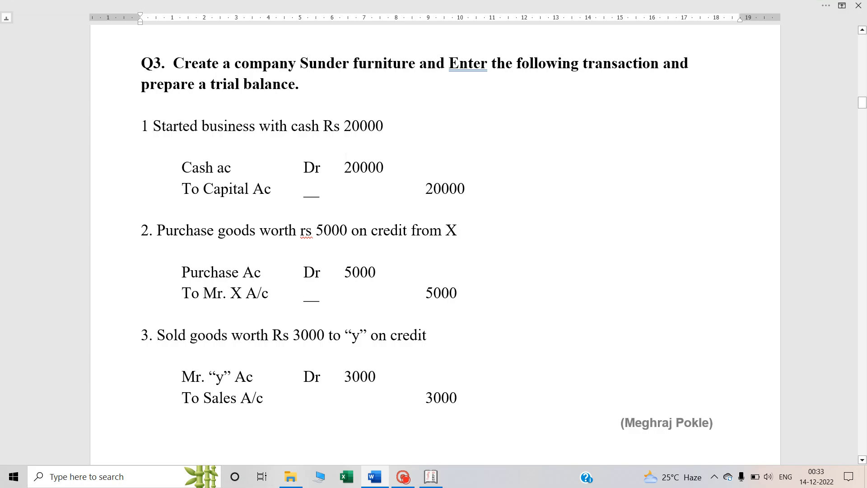
{"action": "scroll", "coordinate": [346, 155], "scroll_direction": "up", "scroll_amount": 1}
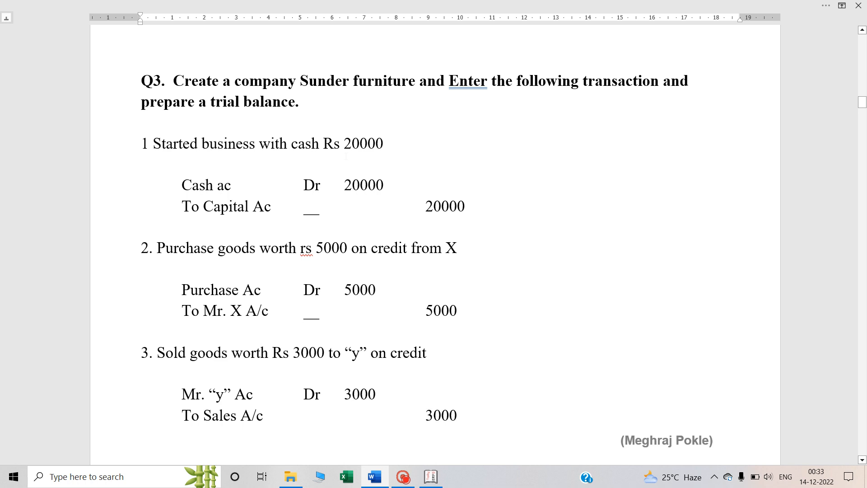
{"action": "scroll", "coordinate": [346, 155], "scroll_direction": "up", "scroll_amount": 1}
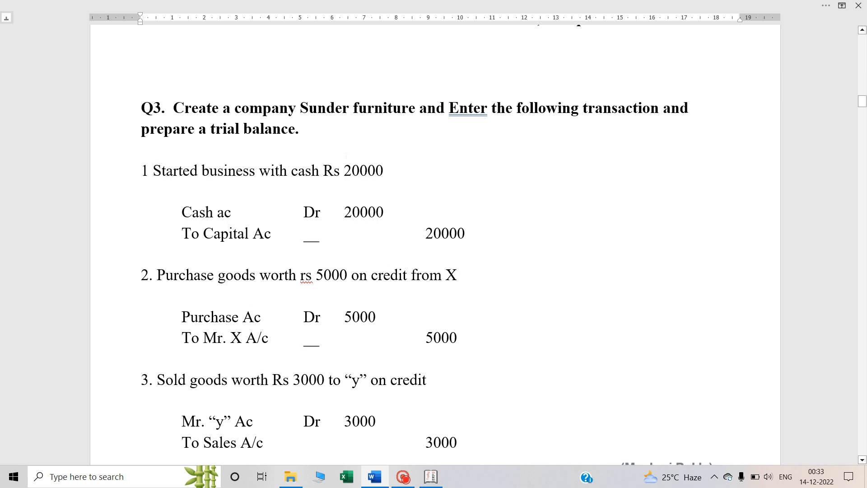
{"action": "scroll", "coordinate": [346, 155], "scroll_direction": "up", "scroll_amount": 1}
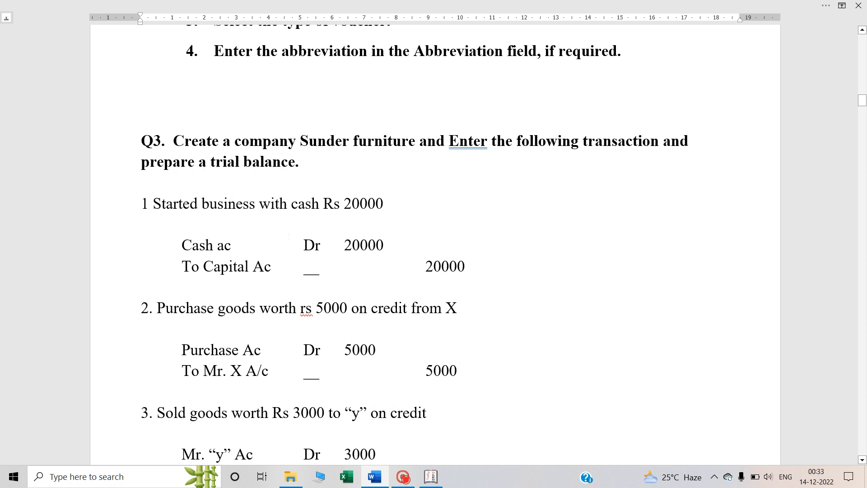
{"action": "scroll", "coordinate": [288, 236], "scroll_direction": "down", "scroll_amount": 1}
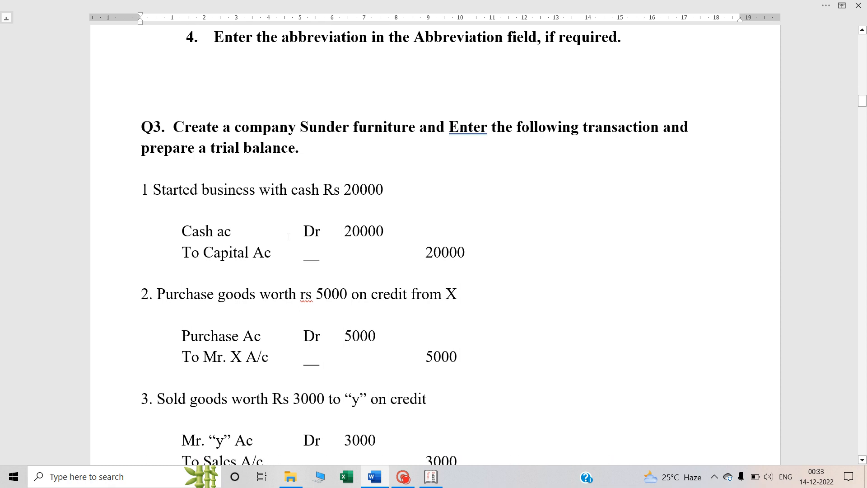
{"action": "scroll", "coordinate": [288, 236], "scroll_direction": "down", "scroll_amount": 1}
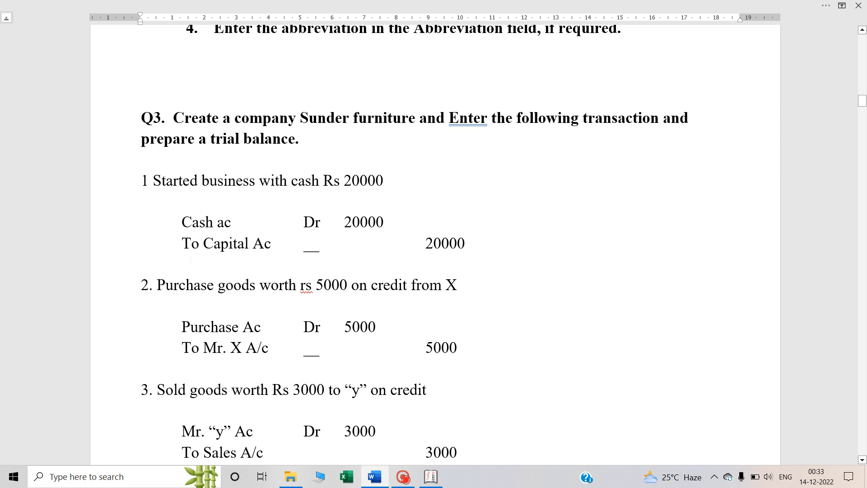
{"action": "double_click", "coordinate": [234, 244]}
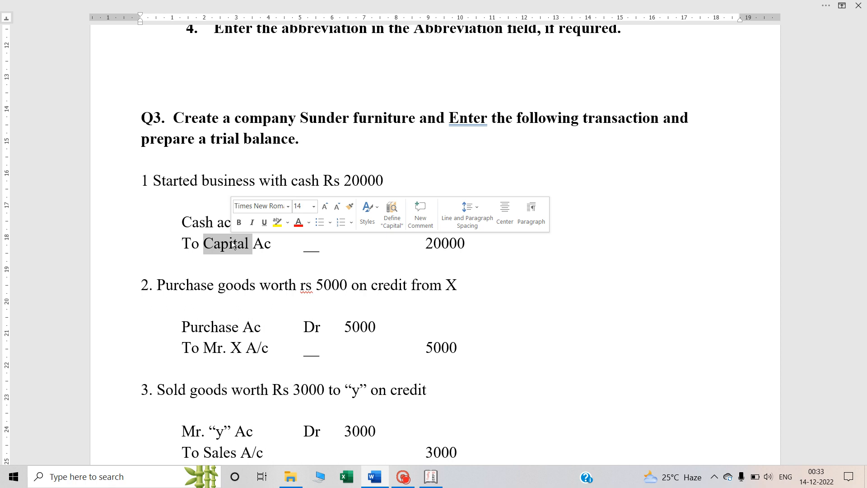
Read through the Q3 journal entries from the cash and capital entry to the rent payment, checking the transaction type and accounts of each
{"action": "scroll", "coordinate": [231, 240], "scroll_direction": "down", "scroll_amount": 1}
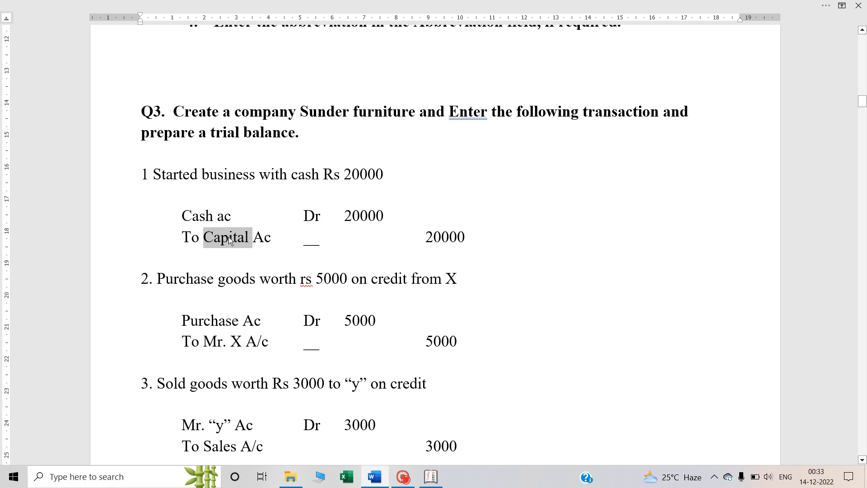
{"action": "left_click", "coordinate": [206, 216]}
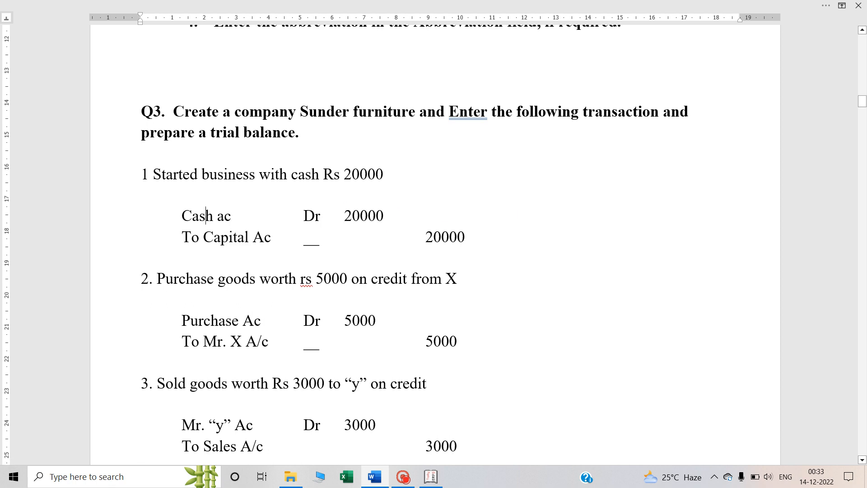
{"action": "scroll", "coordinate": [436, 244], "scroll_direction": "down", "scroll_amount": 3}
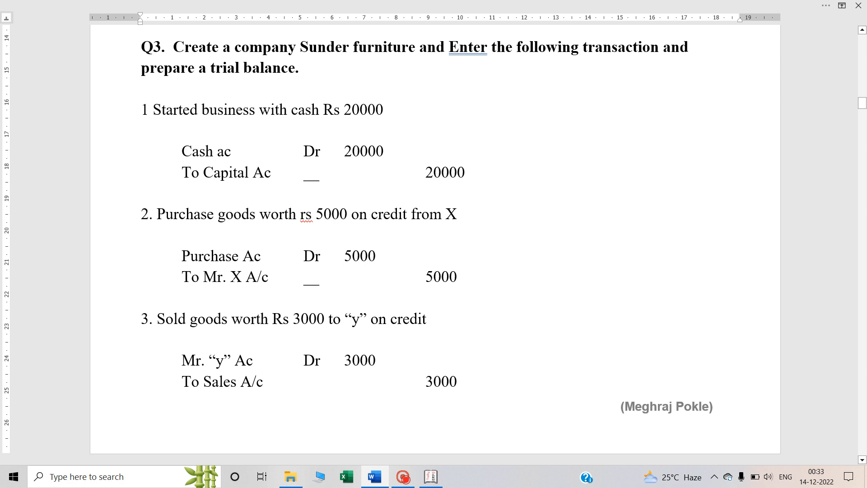
{"action": "double_click", "coordinate": [186, 215]}
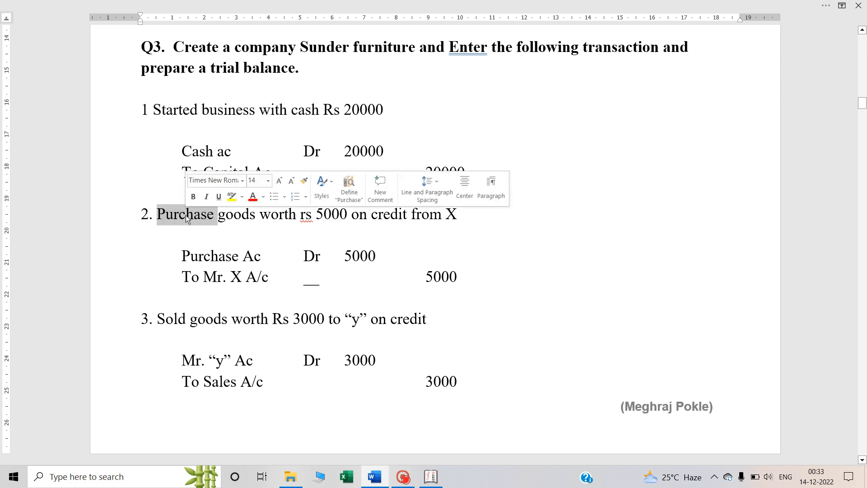
{"action": "scroll", "coordinate": [228, 277], "scroll_direction": "down", "scroll_amount": 5}
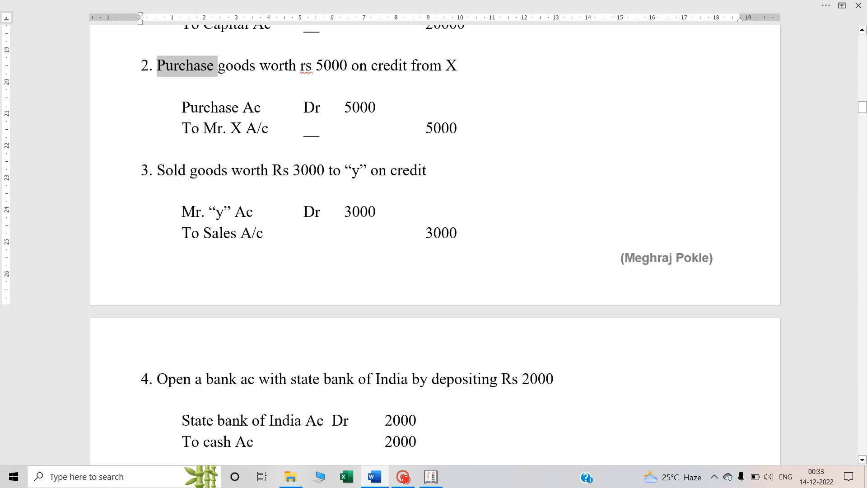
{"action": "double_click", "coordinate": [175, 170]}
{"action": "scroll", "coordinate": [177, 177], "scroll_direction": "down", "scroll_amount": 3}
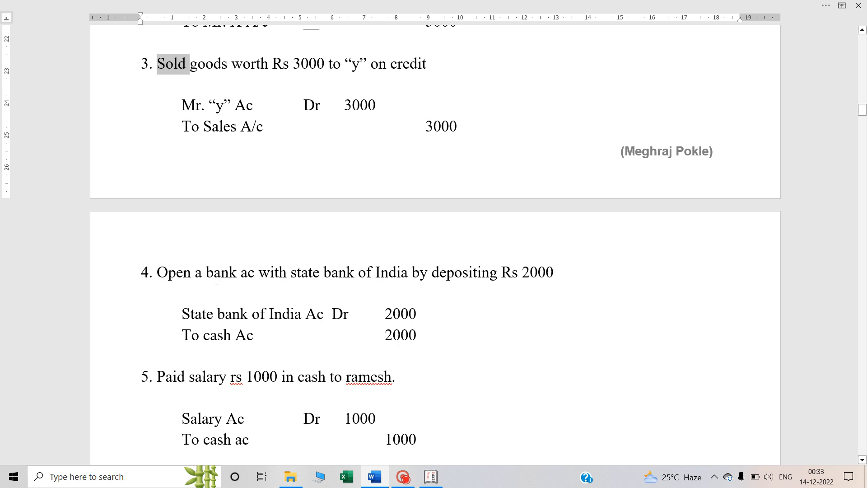
{"action": "scroll", "coordinate": [219, 281], "scroll_direction": "down", "scroll_amount": 2}
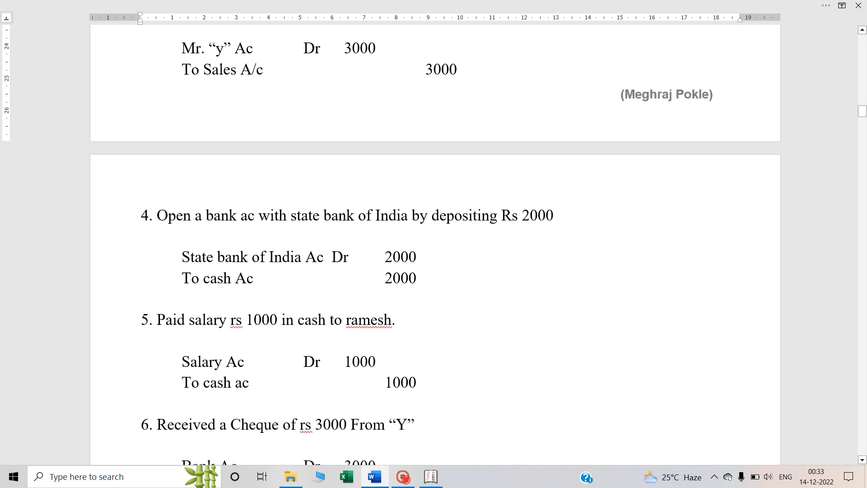
{"action": "double_click", "coordinate": [177, 319]}
{"action": "left_click", "coordinate": [213, 320]}
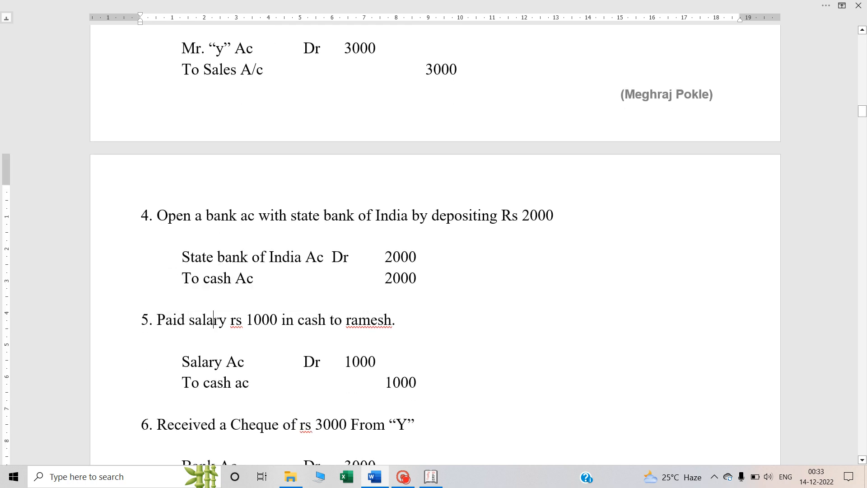
{"action": "scroll", "coordinate": [213, 320], "scroll_direction": "down", "scroll_amount": 4}
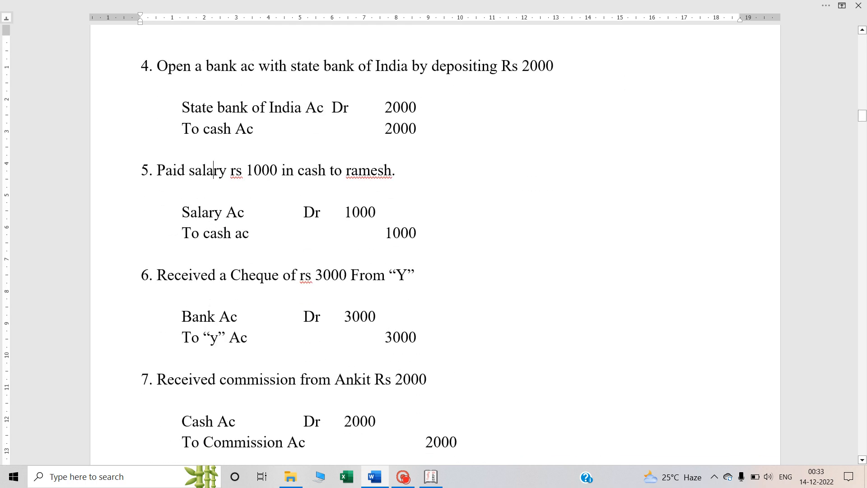
{"action": "double_click", "coordinate": [193, 275]}
{"action": "scroll", "coordinate": [194, 283], "scroll_direction": "down", "scroll_amount": 2}
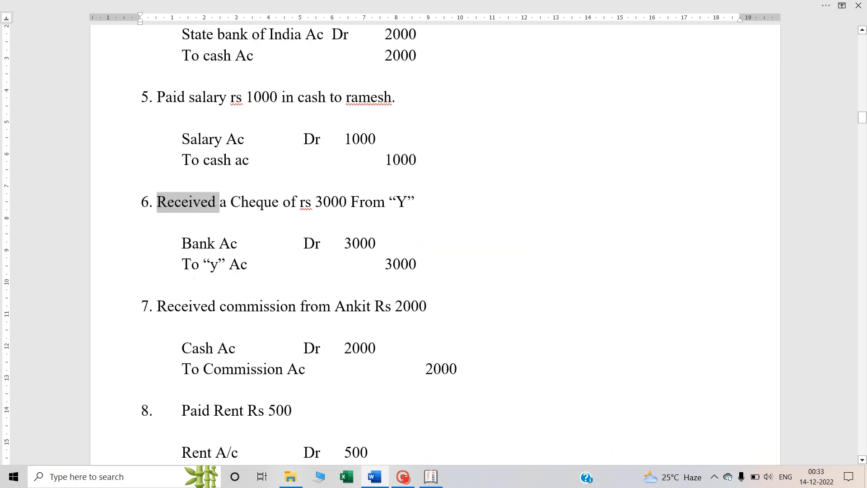
Return to the start of Q3 and re-examine the capital, credit purchase and credit sale entries, including their debit and credit accounts
{"action": "scroll", "coordinate": [194, 277], "scroll_direction": "up", "scroll_amount": 15}
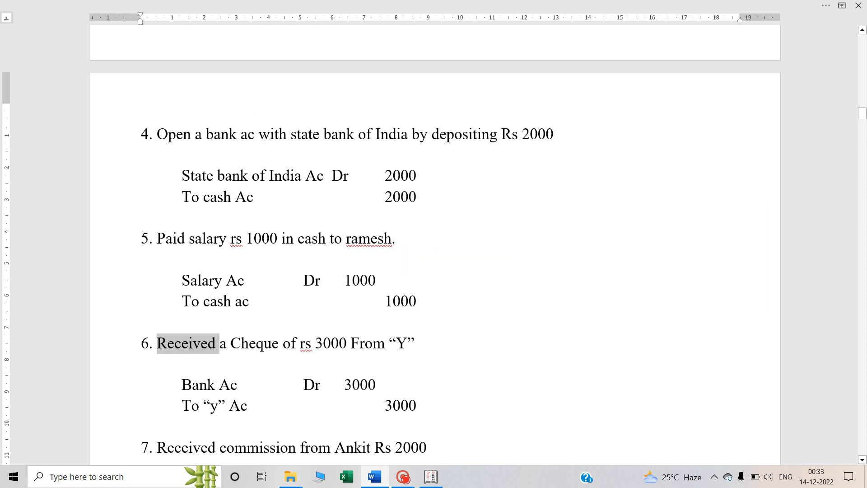
{"action": "scroll", "coordinate": [435, 244], "scroll_direction": "up", "scroll_amount": 2}
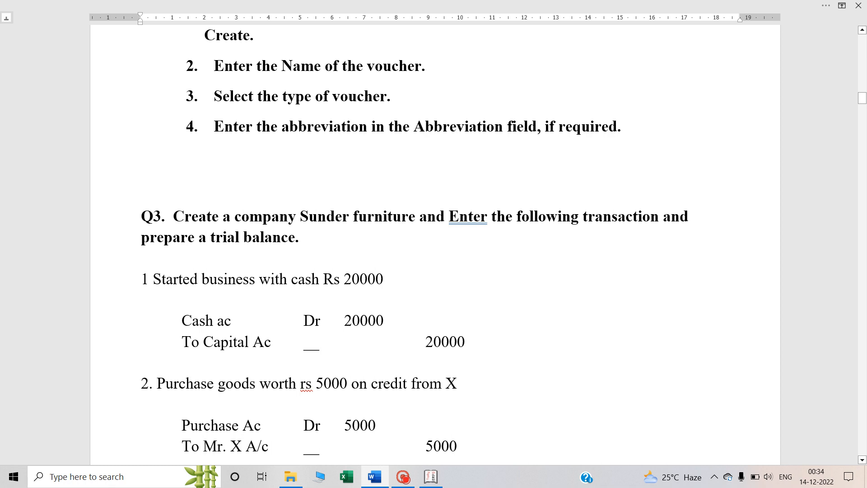
{"action": "scroll", "coordinate": [435, 244], "scroll_direction": "down", "scroll_amount": 3}
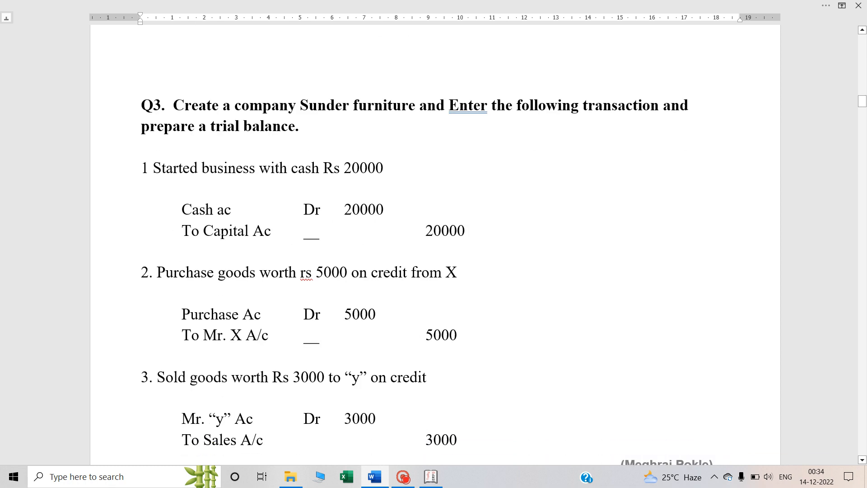
{"action": "double_click", "coordinate": [221, 237]}
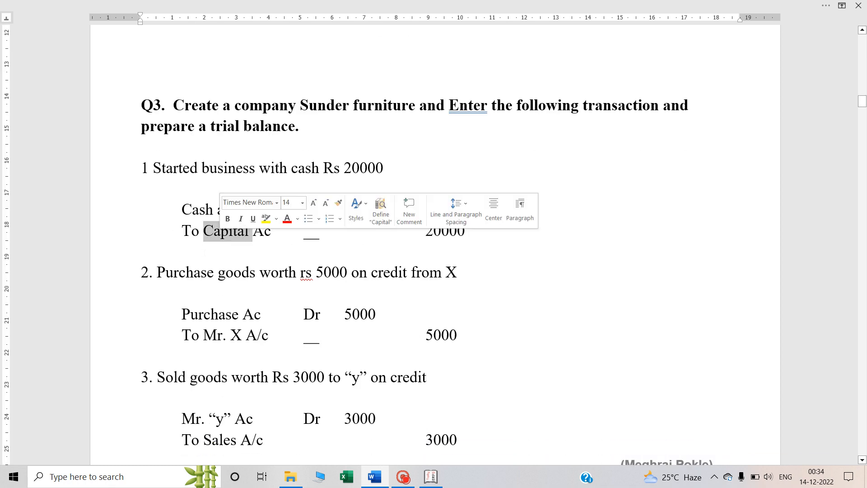
{"action": "double_click", "coordinate": [190, 273]}
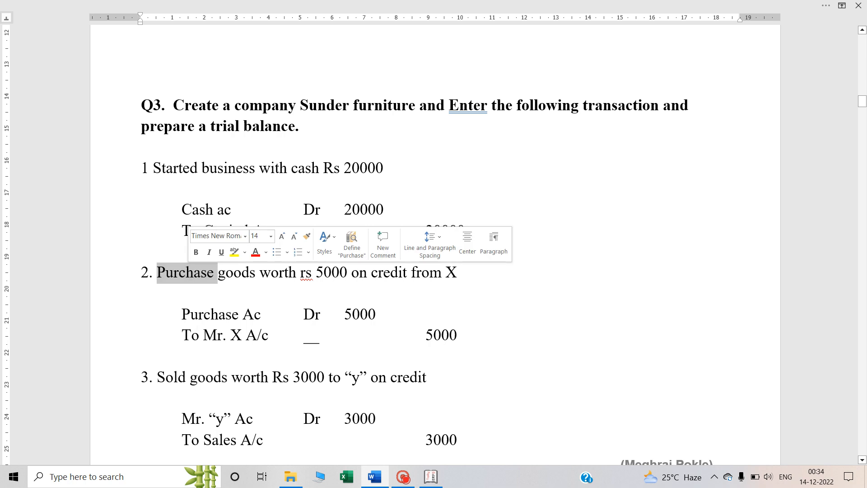
{"action": "left_click", "coordinate": [174, 377]}
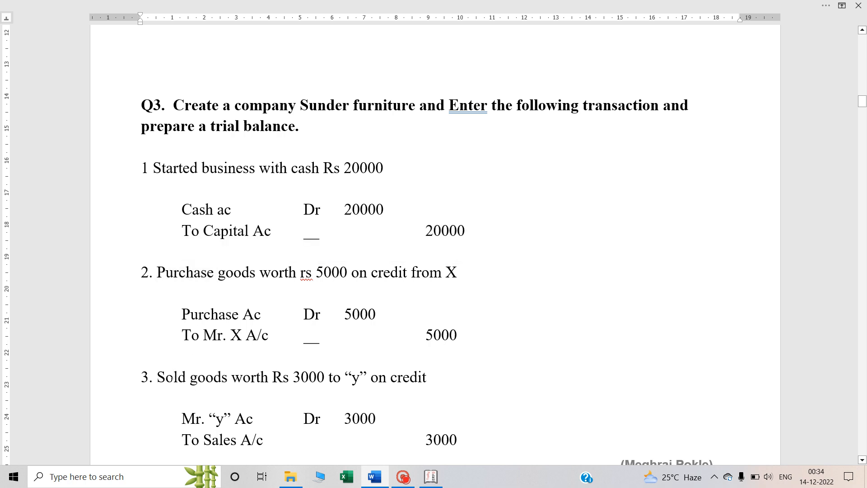
{"action": "scroll", "coordinate": [172, 381], "scroll_direction": "down", "scroll_amount": 3}
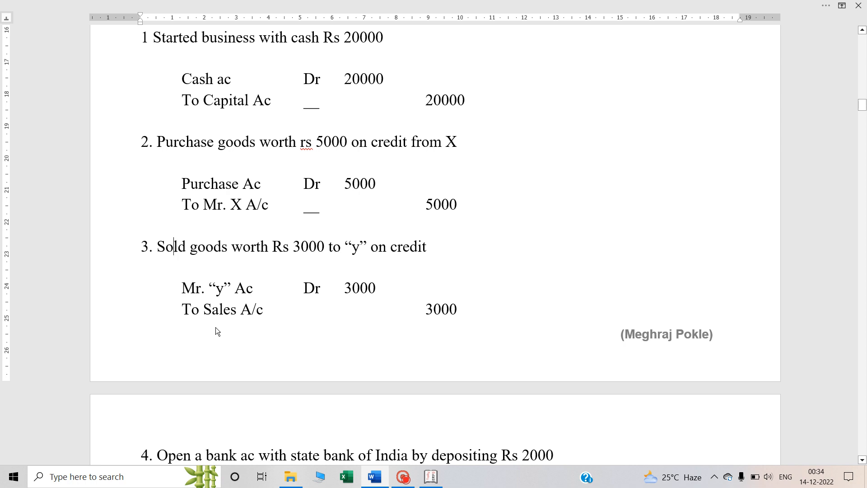
{"action": "scroll", "coordinate": [215, 327], "scroll_direction": "up", "scroll_amount": 3}
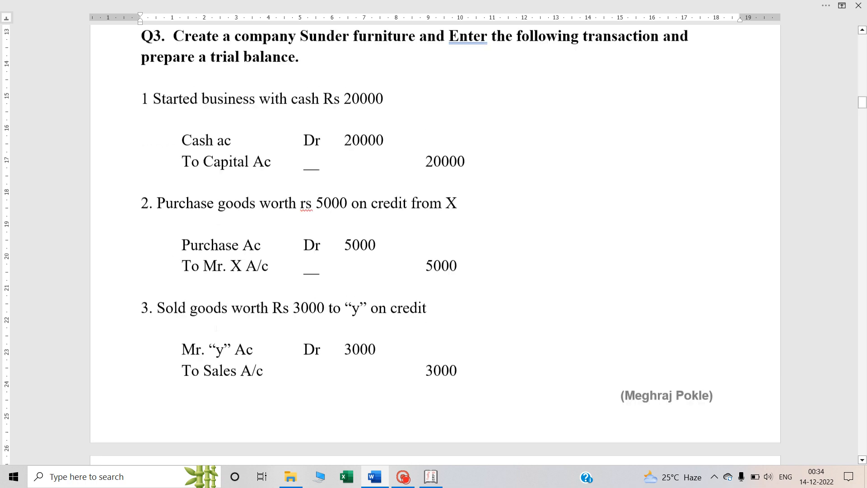
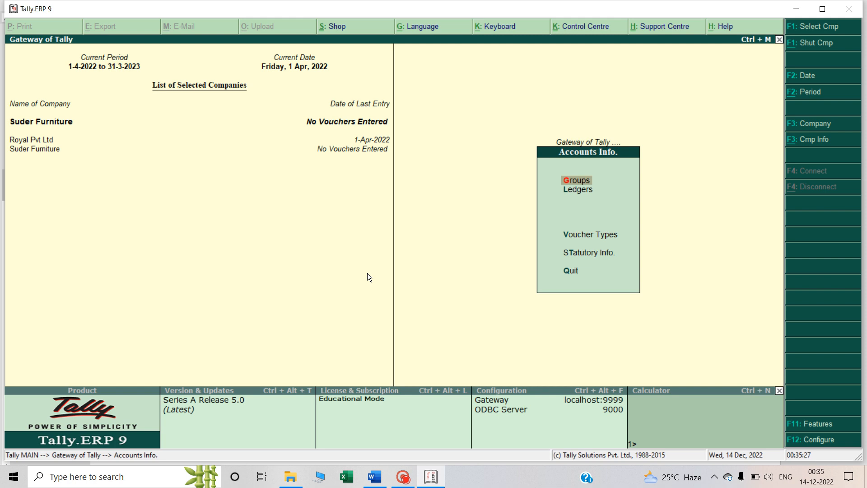
Display the company's account groups and look through the list to its end
{"action": "key", "text": "Return"}
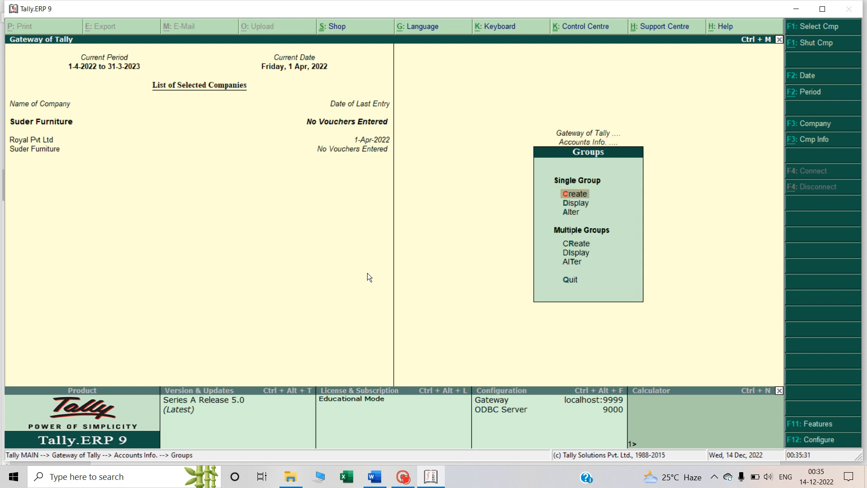
{"action": "key", "text": "Escape"}
{"action": "key", "text": "Return"}
{"action": "key", "text": "Down"}
{"action": "key", "text": "Return"}
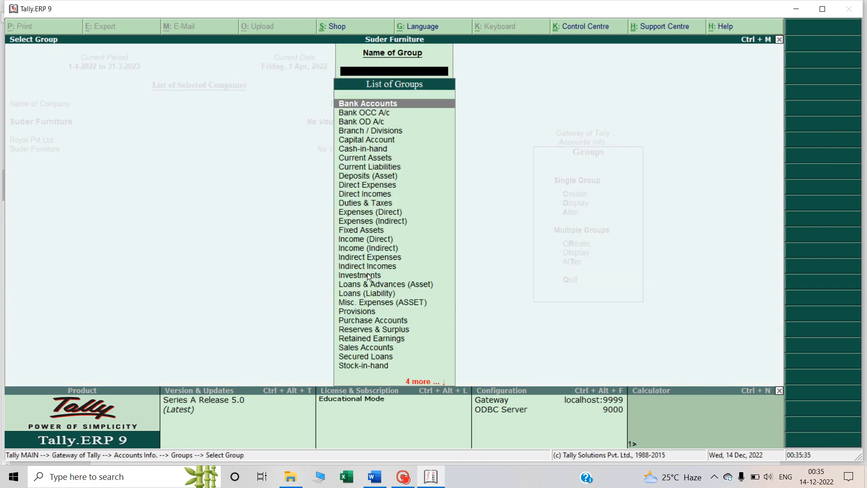
{"action": "key", "text": "Down"}
{"action": "key", "text": "Down"}
{"action": "key", "text": "Down"}
{"action": "key", "text": "Down"}
{"action": "key", "text": "Down"}
{"action": "key", "text": "Down"}
{"action": "key", "text": "Down"}
{"action": "key", "text": "Down"}
{"action": "key", "text": "Down"}
{"action": "key", "text": "Down"}
{"action": "key", "text": "Down"}
{"action": "key", "text": "Down"}
{"action": "key", "text": "Down"}
{"action": "key", "text": "Down"}
{"action": "key", "text": "Down"}
{"action": "key", "text": "Down"}
{"action": "key", "text": "Down"}
{"action": "key", "text": "Down"}
{"action": "key", "text": "Down"}
{"action": "key", "text": "Down"}
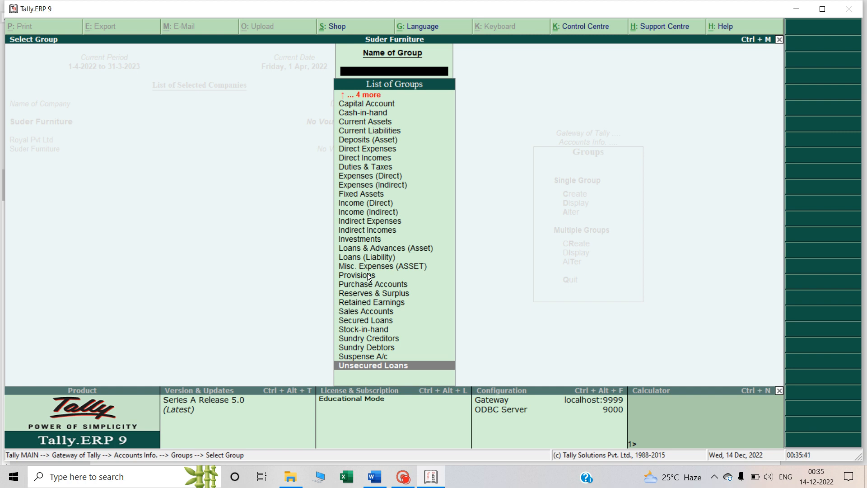
{"action": "key", "text": "Up"}
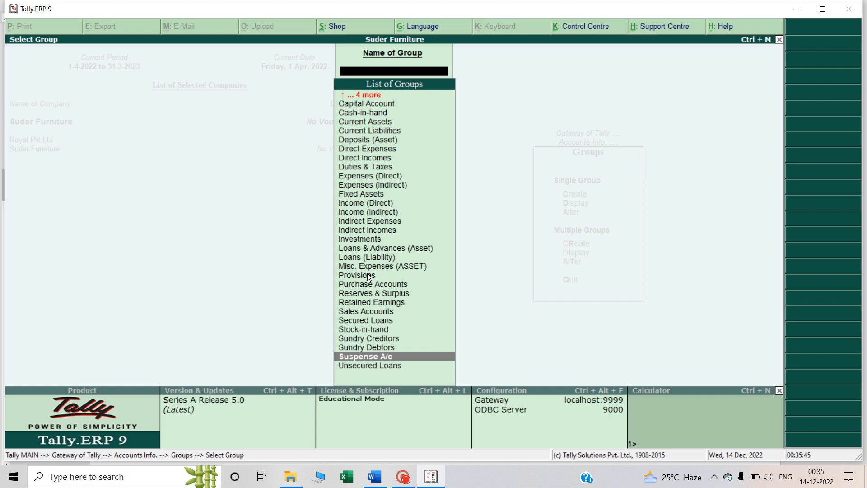
{"action": "key", "text": "Escape"}
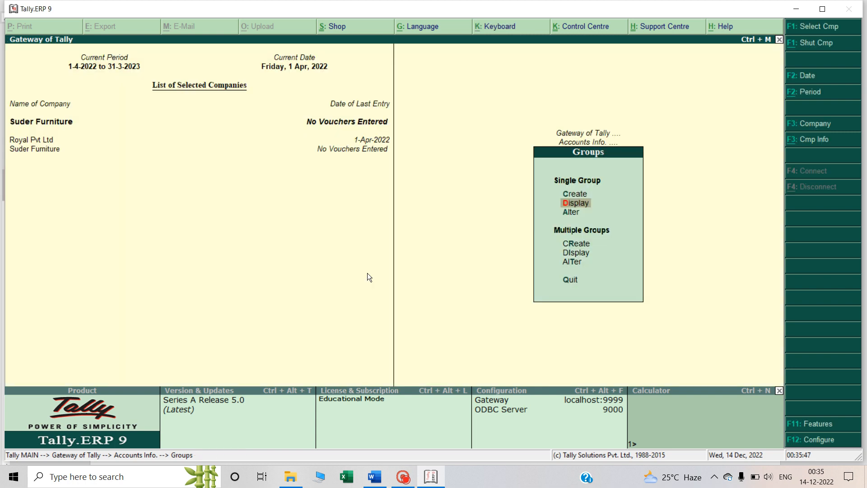
Return to the Gateway of Tally and check the Word notes for the ledger creation path
{"action": "key", "text": "Escape"}
{"action": "key", "text": "Down"}
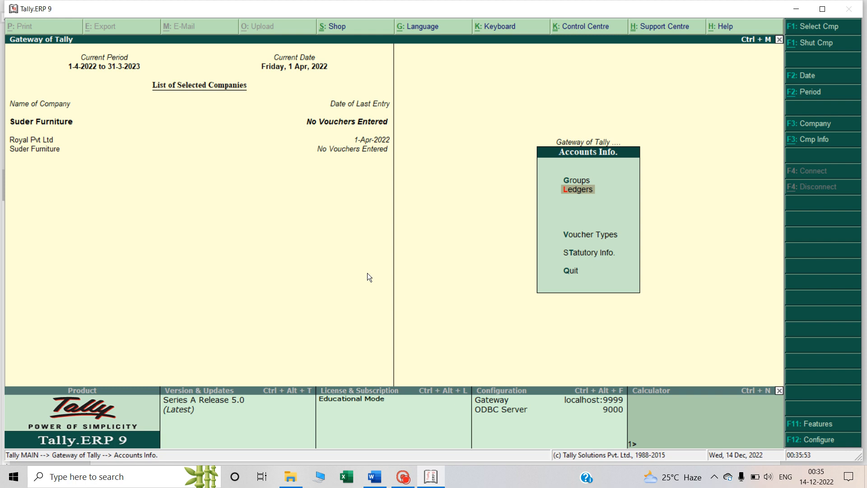
{"action": "key", "text": "Escape"}
{"action": "key", "text": "alt+Tab"}
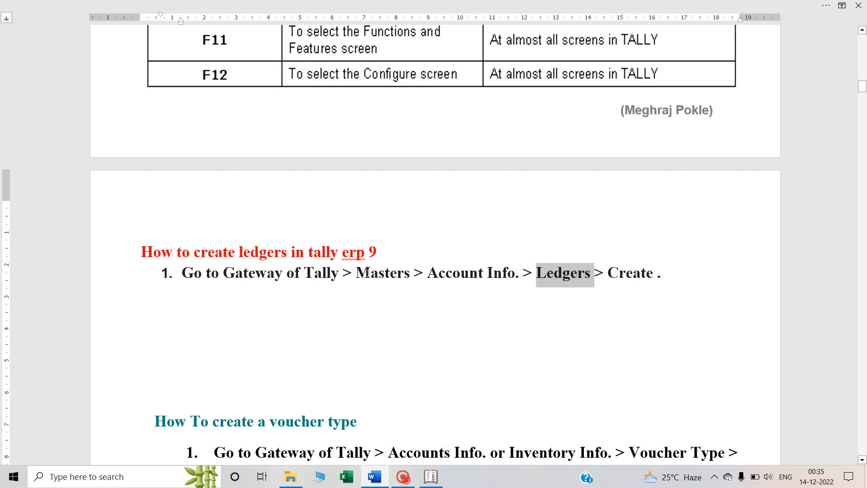
{"action": "key", "text": "alt+Tab"}
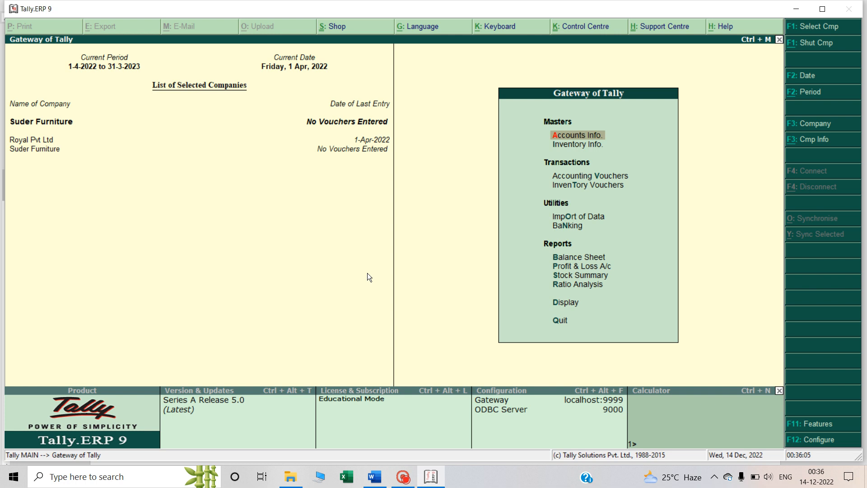
Start a new single ledger and check the first Q3 transaction in the Word notes for the account it needs
{"action": "key", "text": "Return"}
{"action": "key", "text": "Down"}
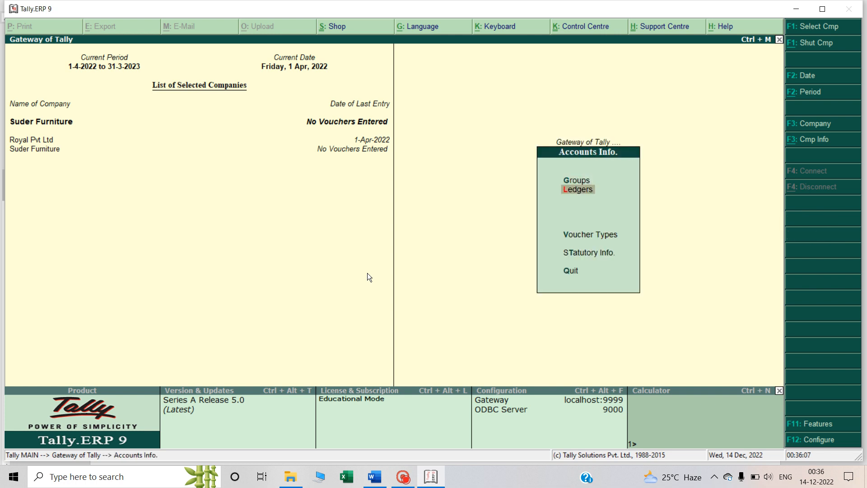
{"action": "key", "text": "Return"}
{"action": "key", "text": "Return"}
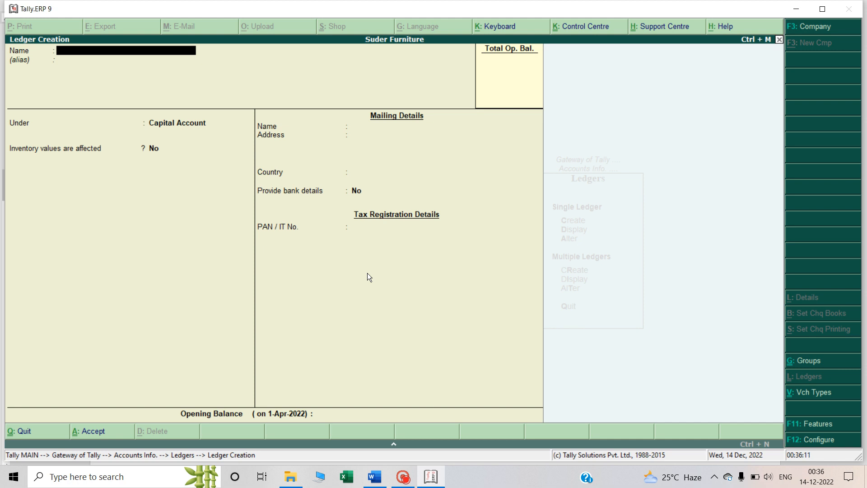
{"action": "key", "text": "alt+Tab"}
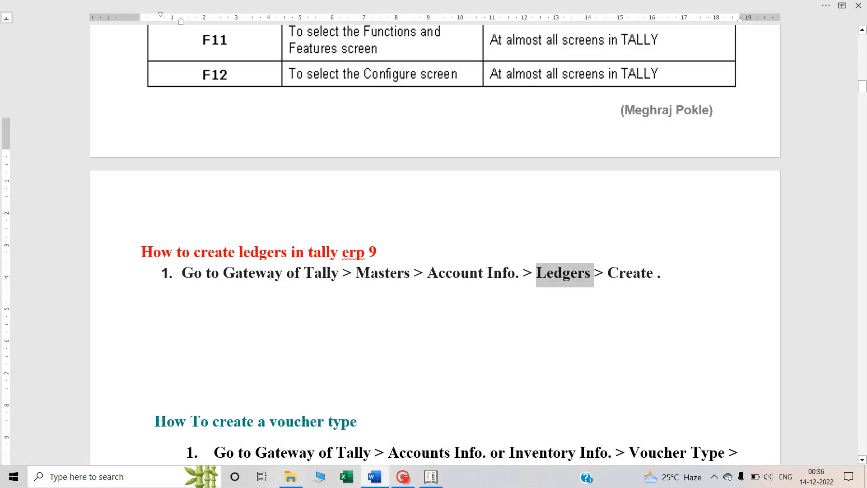
{"action": "scroll", "coordinate": [367, 273], "scroll_direction": "down", "scroll_amount": 8}
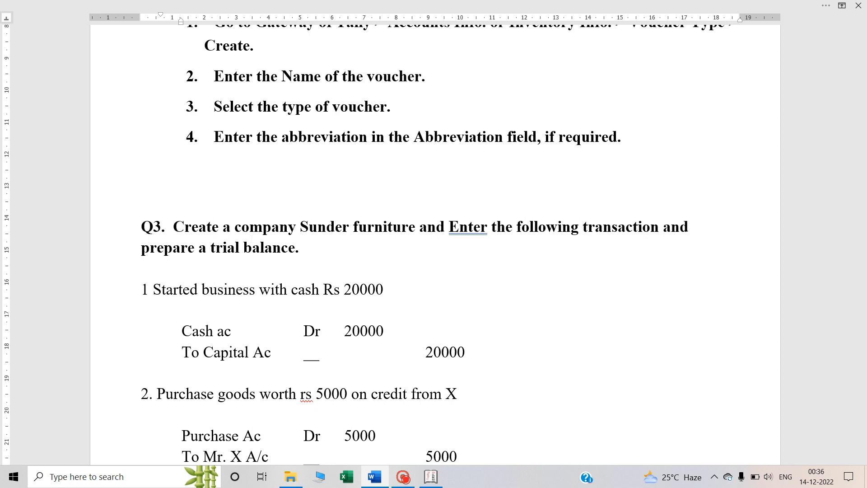
{"action": "key", "text": "alt+Tab"}
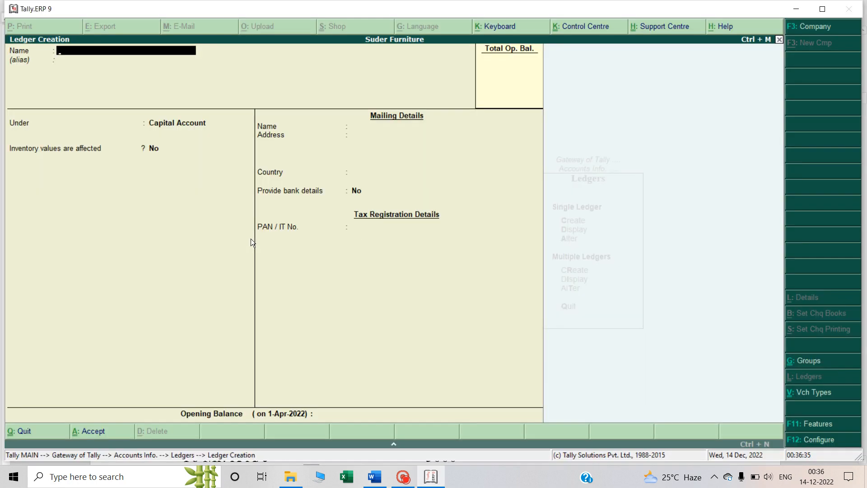
Name the new ledger "Capial Ac" and leave its alias blank
{"action": "type", "text": "Capial Ac"}
{"action": "key", "text": "Return"}
{"action": "key", "text": "Return"}
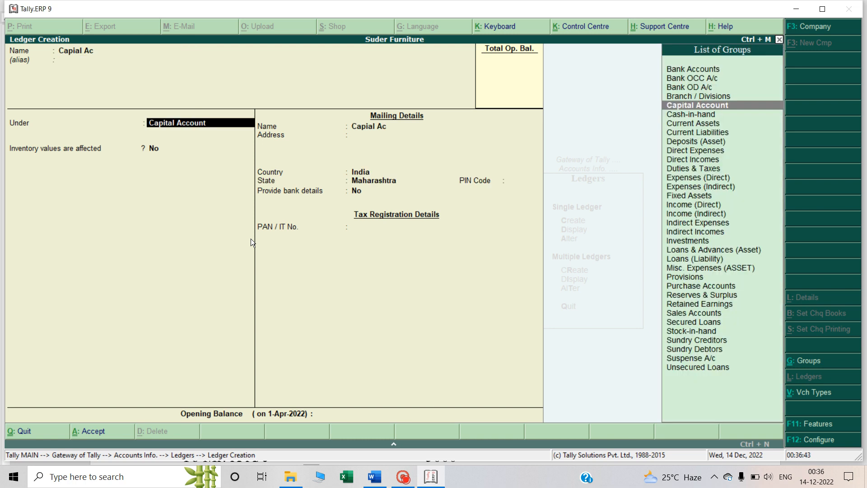
{"action": "key", "text": "BackSpace"}
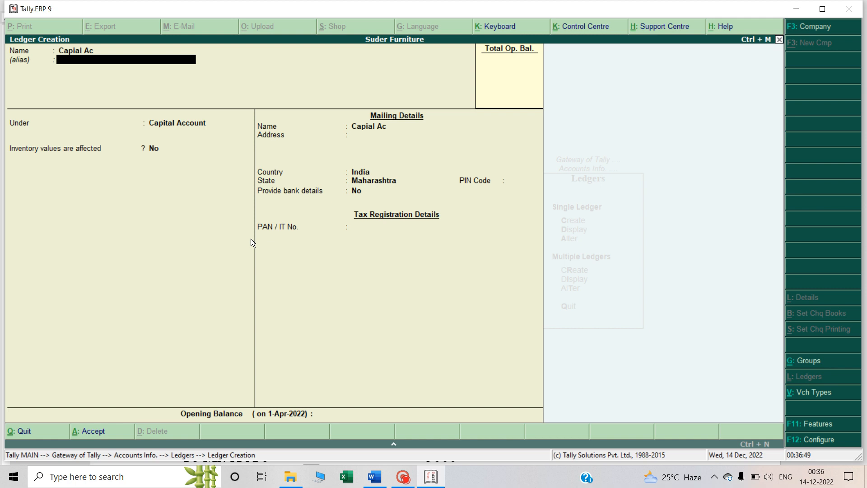
{"action": "key", "text": "Return"}
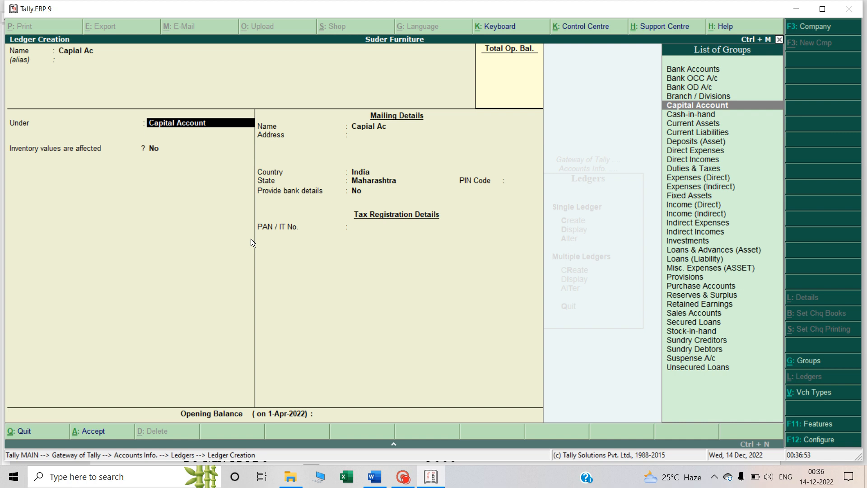
Keep the ledger under Capital Account with the default mailing, tax and opening balance details, and save it
{"action": "key", "text": "Return"}
{"action": "key", "text": "Return"}
{"action": "key", "text": "Return"}
{"action": "key", "text": "Return"}
{"action": "key", "text": "Return"}
{"action": "key", "text": "Return"}
{"action": "key", "text": "Return"}
{"action": "key", "text": "Return"}
{"action": "key", "text": "Return"}
{"action": "key", "text": "Return"}
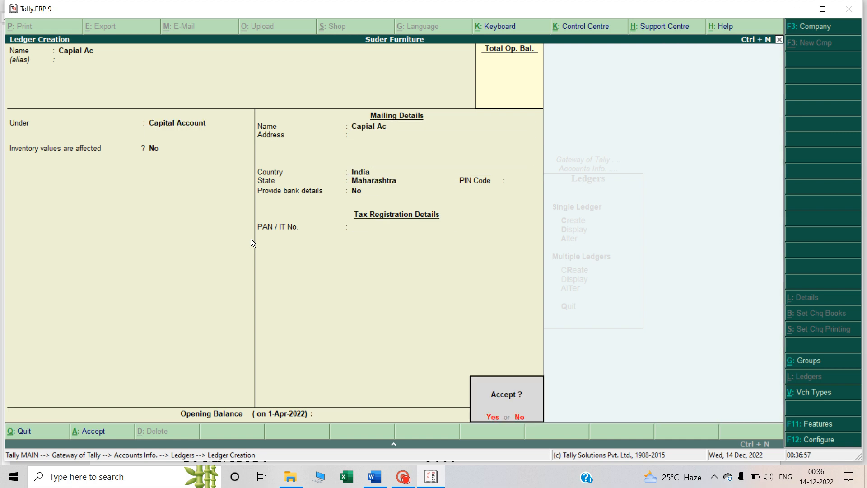
{"action": "key", "text": "Return"}
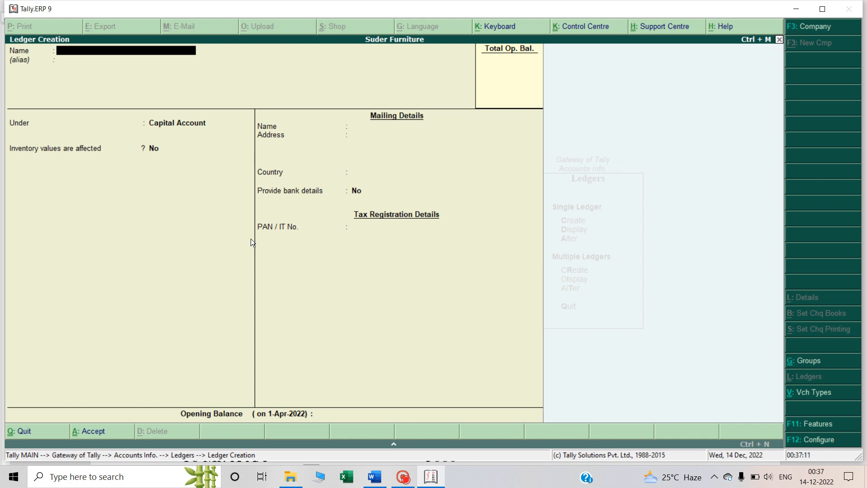
{"action": "type", "text": "Capital Ac"}
{"action": "key", "text": "Return"}
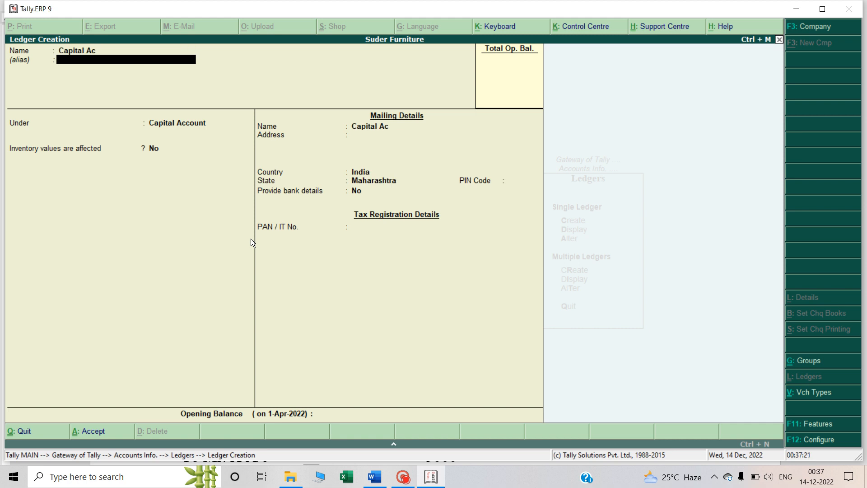
{"action": "key", "text": "Escape"}
{"action": "key", "text": "y"}
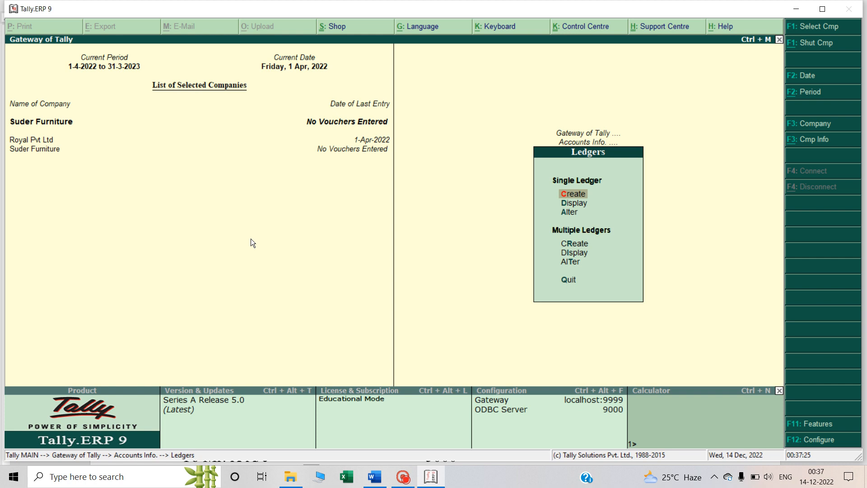
Display the list of ledgers and check how the capital ledger's name is spelled
{"action": "key", "text": "Down"}
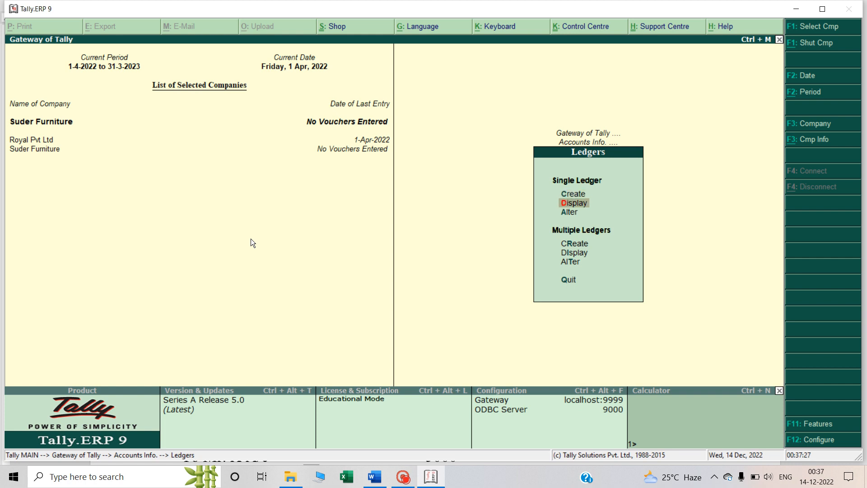
{"action": "key", "text": "Return"}
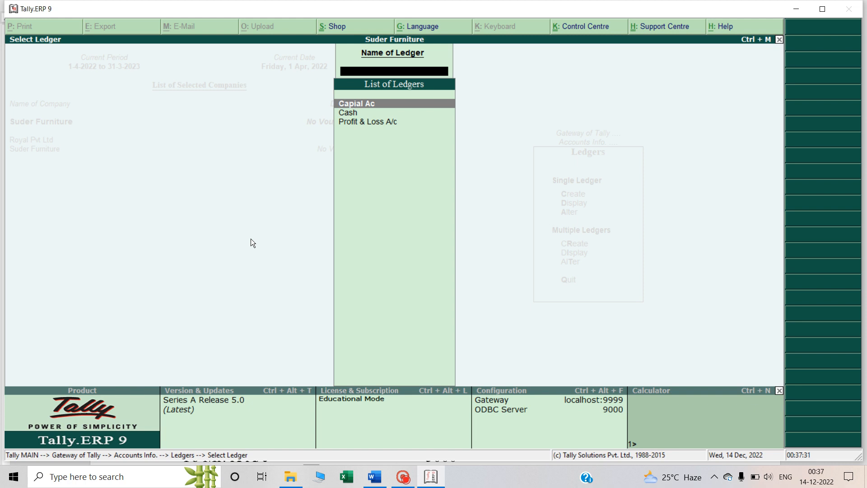
{"action": "key", "text": "Down"}
{"action": "key", "text": "Up"}
{"action": "key", "text": "Escape"}
Alter the "Capial Ac" ledger, correcting its name to "Capital Ac", and save it
{"action": "key", "text": "Down"}
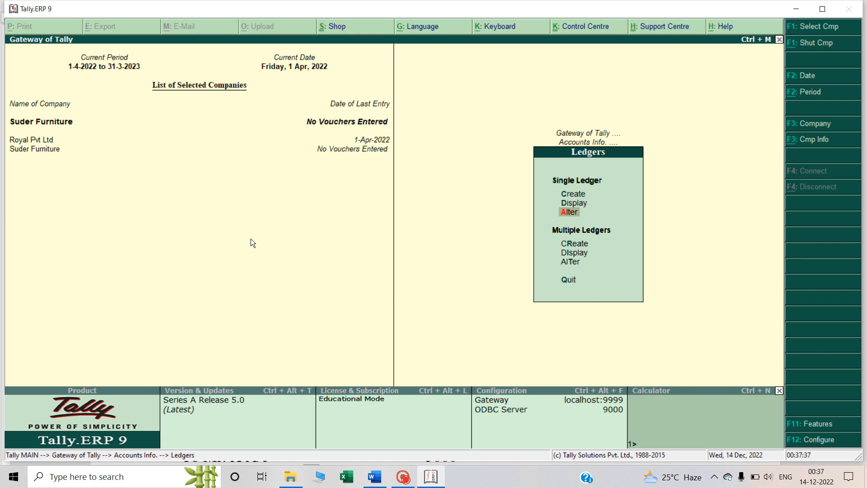
{"action": "key", "text": "Return"}
{"action": "key", "text": "Return"}
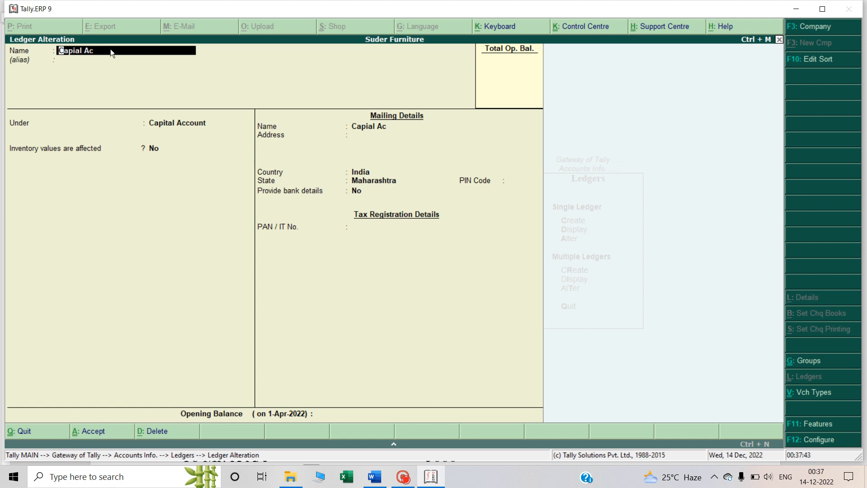
{"action": "left_click", "coordinate": [82, 50]}
{"action": "key", "text": "BackSpace"}
{"action": "key", "text": "BackSpace"}
{"action": "key", "text": "BackSpace"}
{"action": "key", "text": "BackSpace"}
{"action": "type", "text": "pital"}
{"action": "key", "text": "Return"}
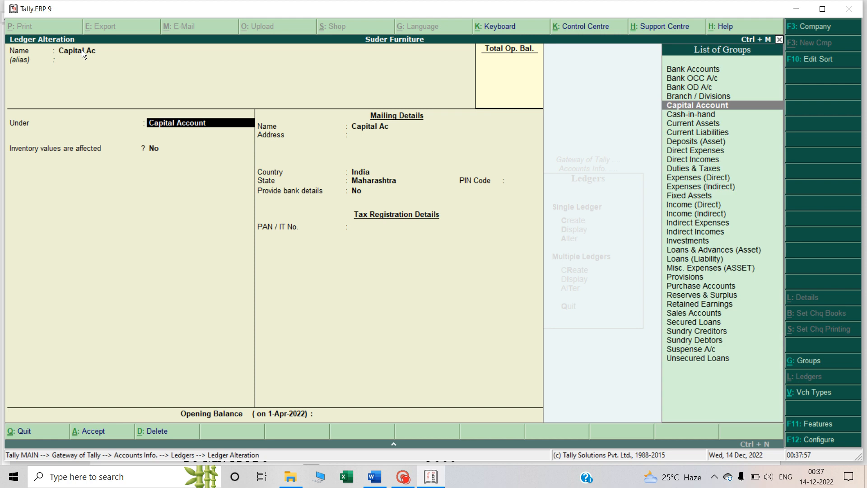
{"action": "key", "text": "ctrl+a"}
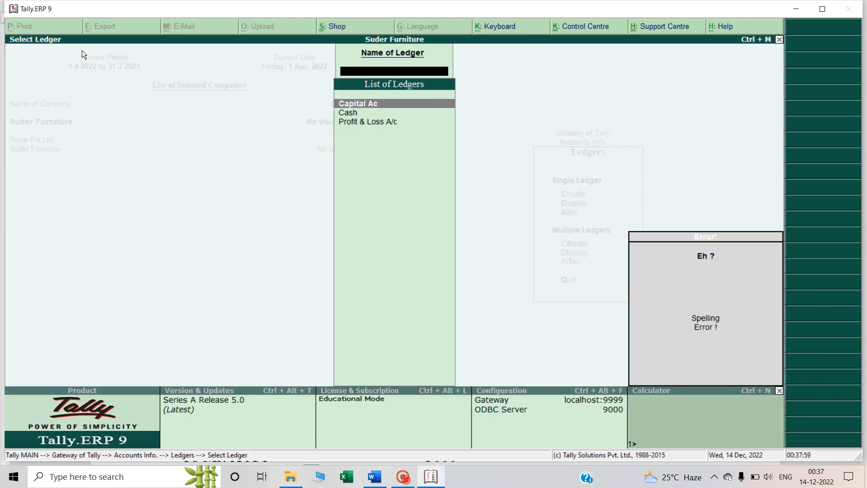
{"action": "key", "text": "Return"}
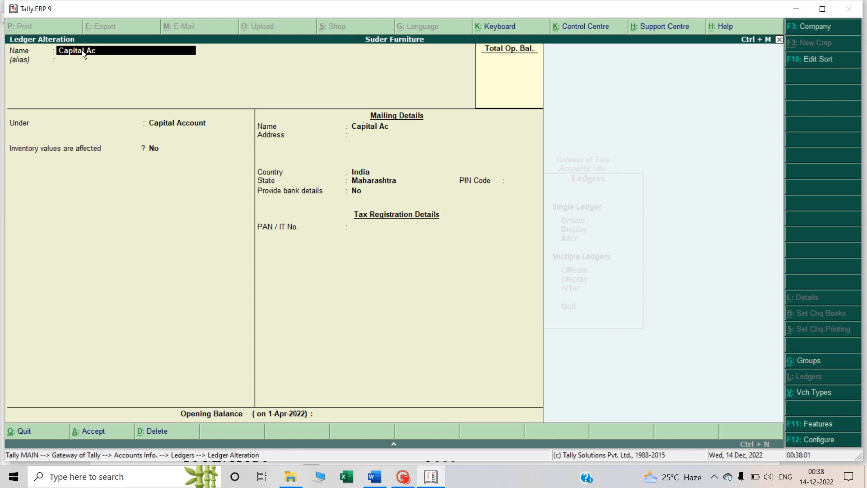
{"action": "key", "text": "ctrl+a"}
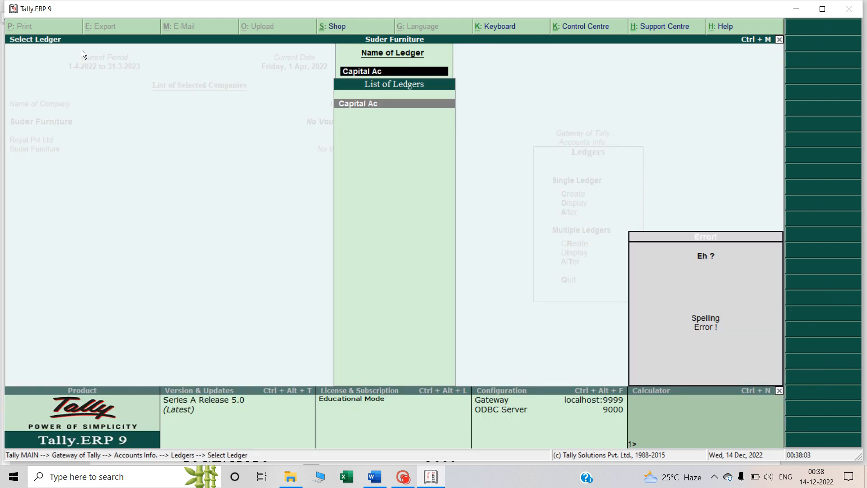
{"action": "key", "text": "Escape"}
{"action": "key", "text": "Escape"}
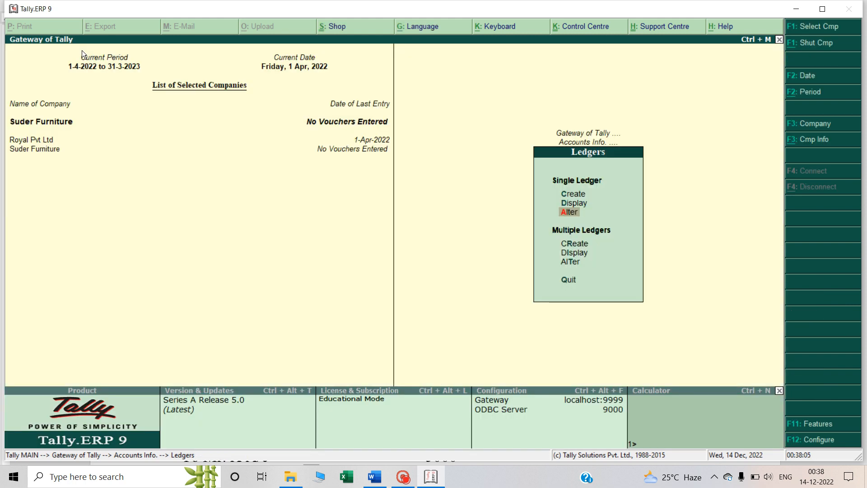
Display the list of ledgers to check the corrected name, and return to the Gateway of Tally
{"action": "key", "text": "Up"}
{"action": "key", "text": "Return"}
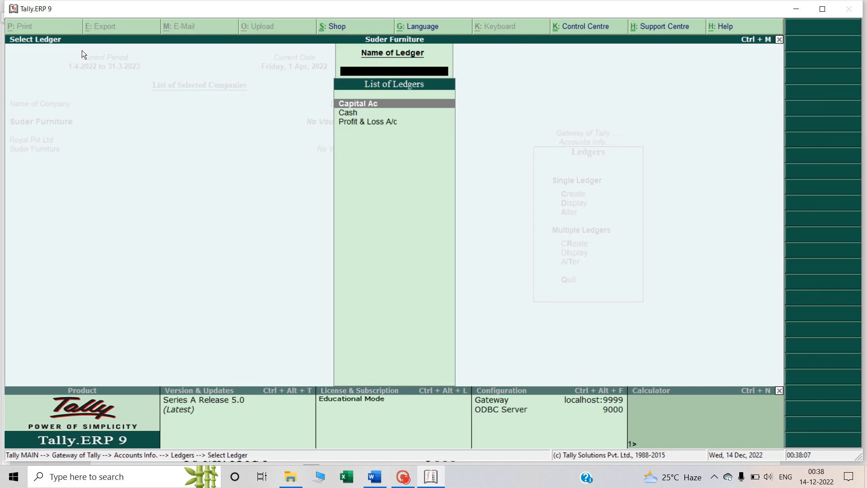
{"action": "key", "text": "Down"}
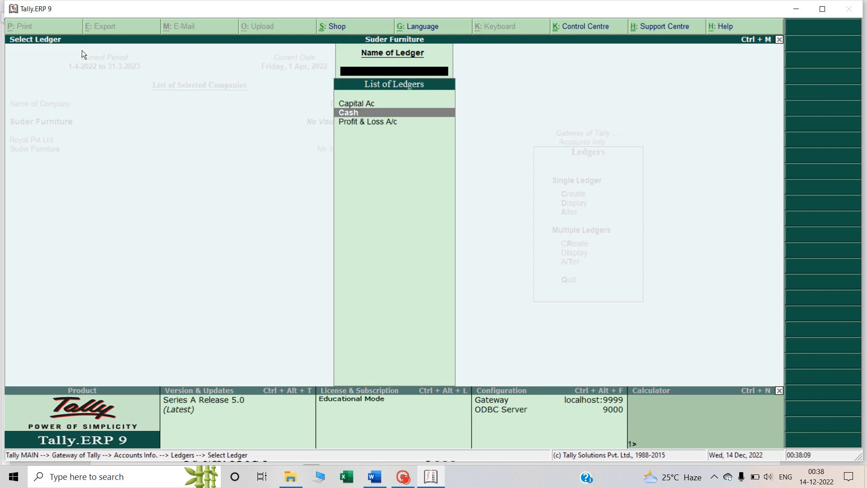
{"action": "key", "text": "Down"}
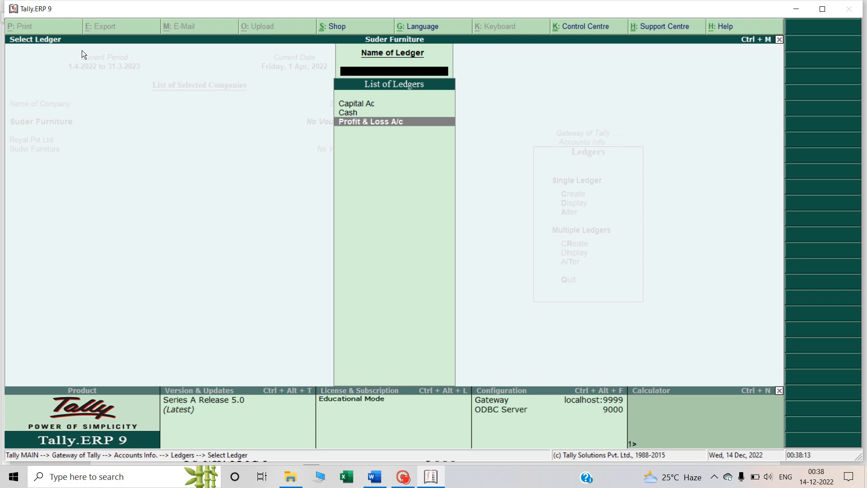
{"action": "key", "text": "Escape"}
{"action": "key", "text": "Escape"}
{"action": "key", "text": "Escape"}
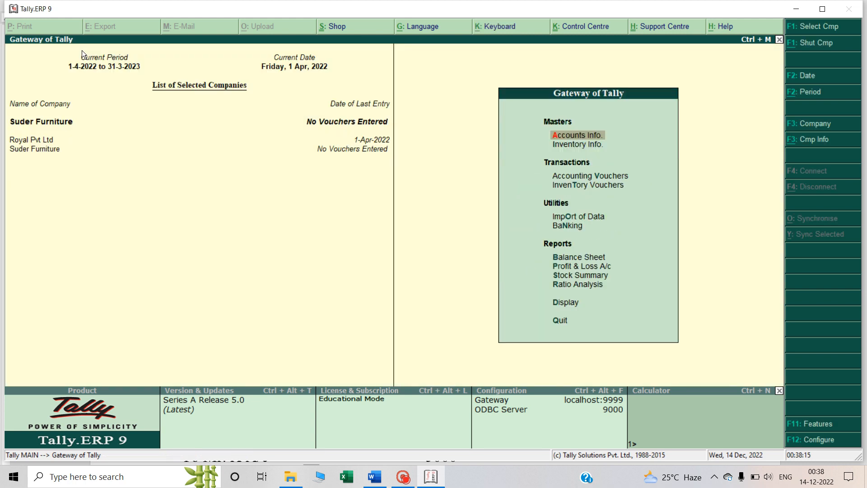
Switch to the Word notes and examine the accounts used in the Q3 transactions after the capital entry
{"action": "key", "text": "alt+Tab"}
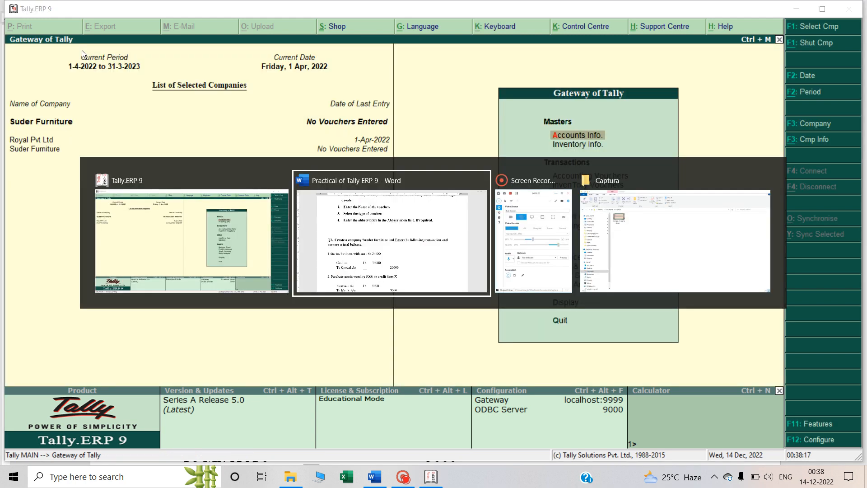
{"action": "scroll", "coordinate": [79, 55], "scroll_direction": "down", "scroll_amount": 3}
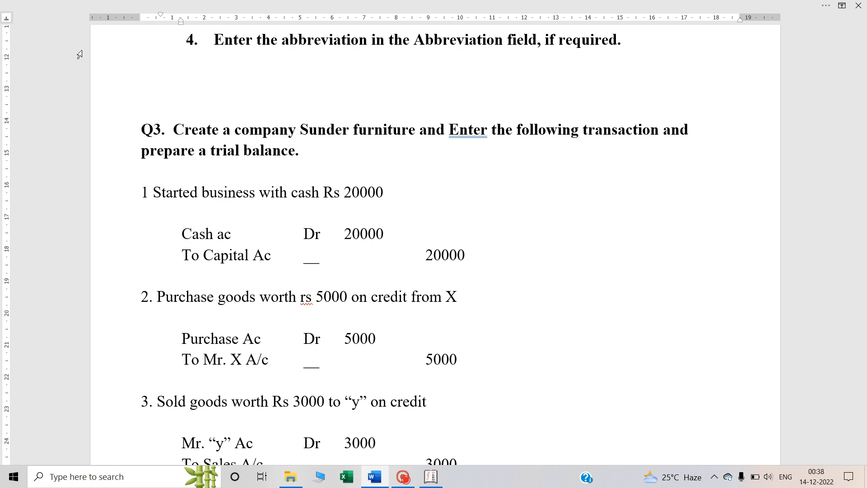
Review the Q3 transactions in the notes and look up the Golden Rules of Accounting chart for debiting and crediting each account type
{"action": "scroll", "coordinate": [111, 144], "scroll_direction": "down", "scroll_amount": 3}
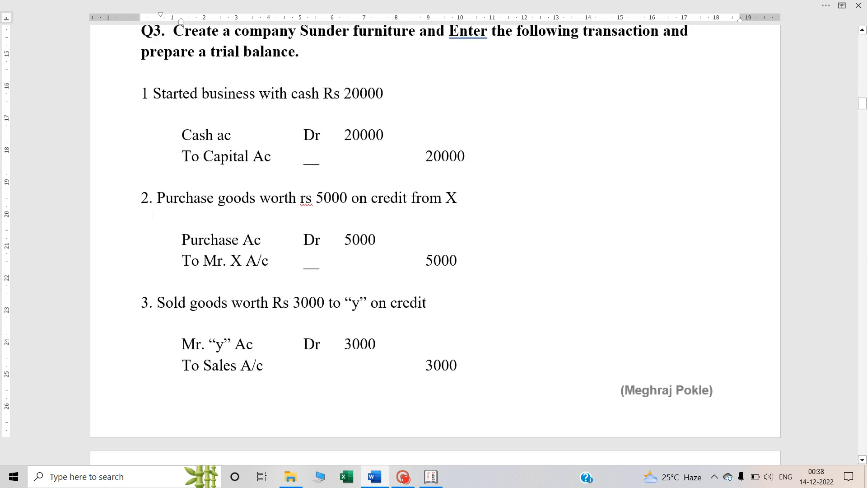
{"action": "scroll", "coordinate": [152, 216], "scroll_direction": "up", "scroll_amount": 6}
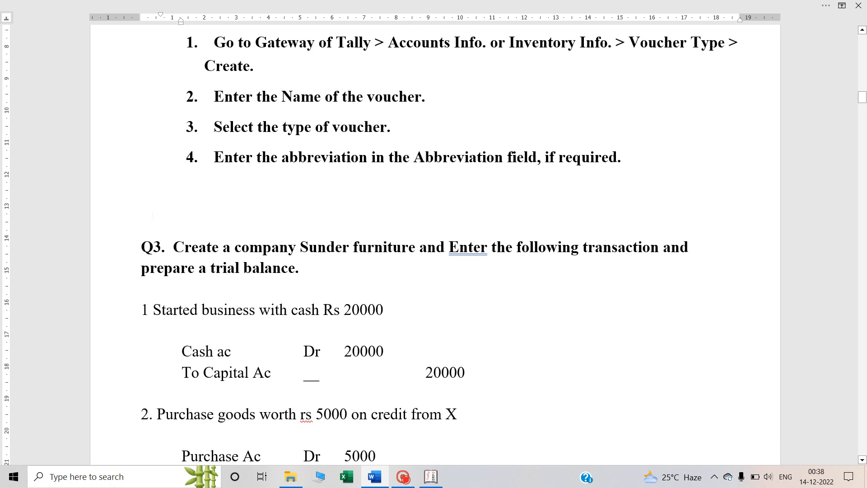
{"action": "scroll", "coordinate": [152, 216], "scroll_direction": "up", "scroll_amount": 8}
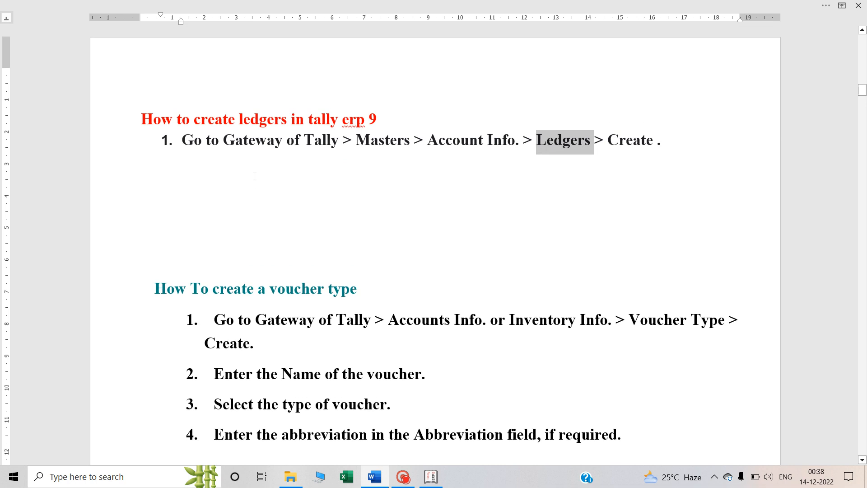
{"action": "scroll", "coordinate": [255, 175], "scroll_direction": "down", "scroll_amount": 15}
{"action": "scroll", "coordinate": [255, 175], "scroll_direction": "up", "scroll_amount": 11}
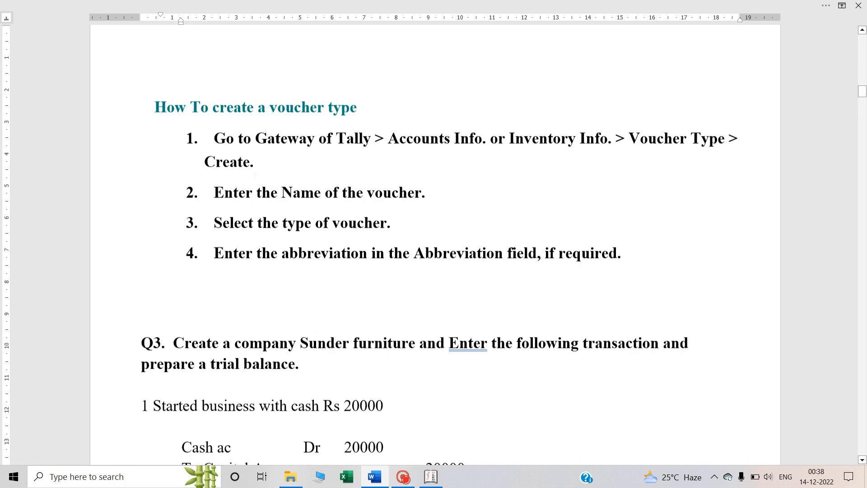
{"action": "scroll", "coordinate": [255, 175], "scroll_direction": "up", "scroll_amount": 15}
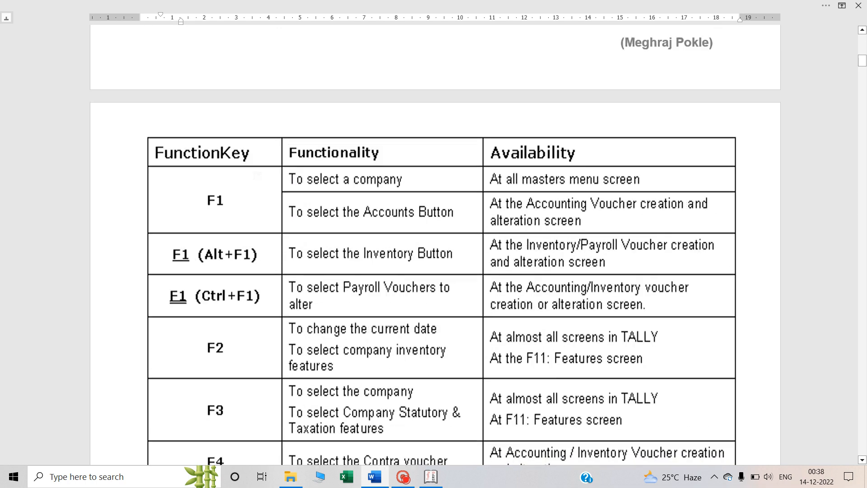
{"action": "scroll", "coordinate": [258, 176], "scroll_direction": "up", "scroll_amount": 15}
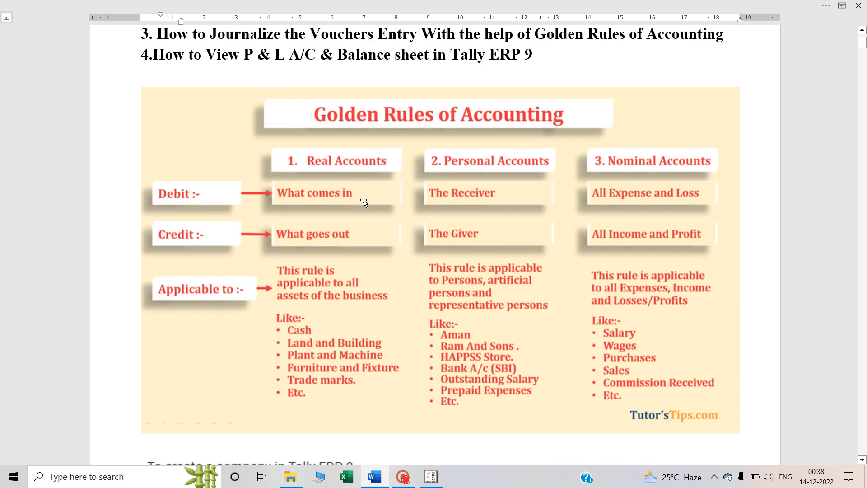
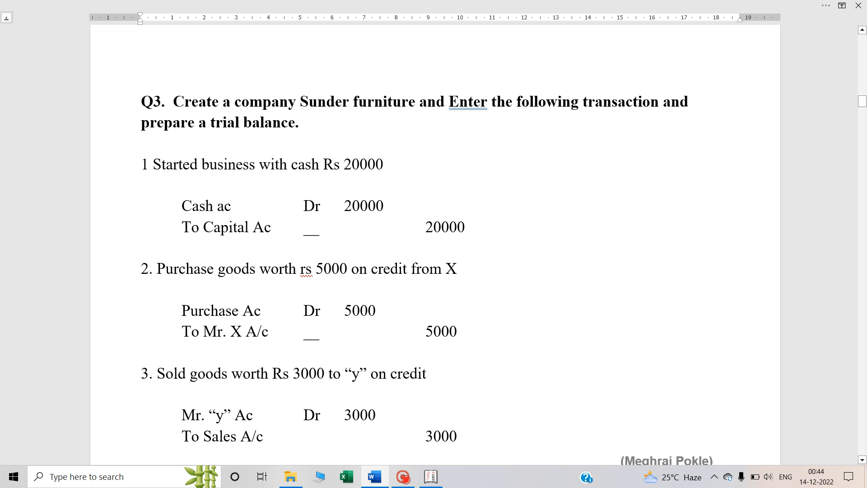
Review the Q3 company name and the notes on how to create a voucher type through Accounts Info. or Inventory Info
{"action": "left_click_drag", "start_coordinate": [300, 102], "coordinate": [419, 103]}
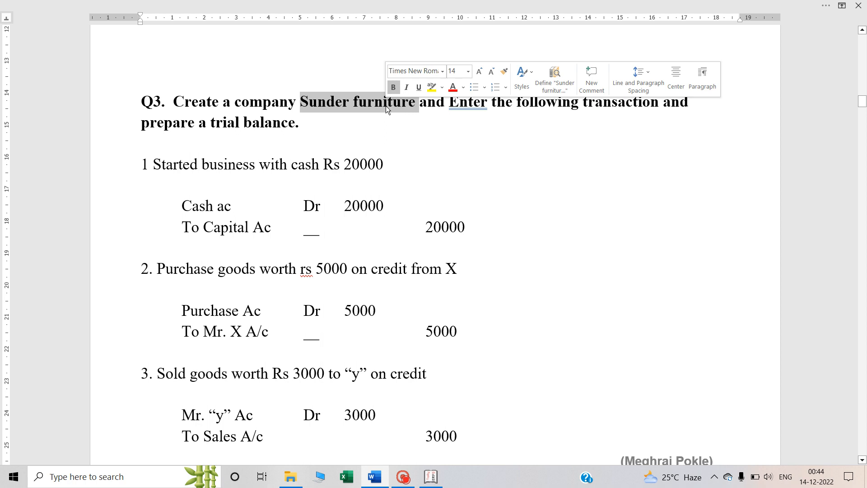
{"action": "left_click", "coordinate": [386, 152]}
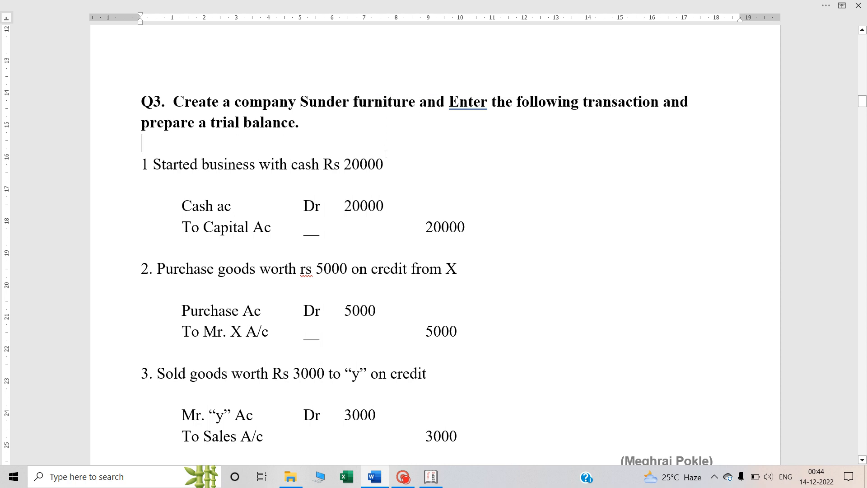
{"action": "scroll", "coordinate": [386, 153], "scroll_direction": "up", "scroll_amount": 3}
{"action": "scroll", "coordinate": [386, 153], "scroll_direction": "up", "scroll_amount": 4}
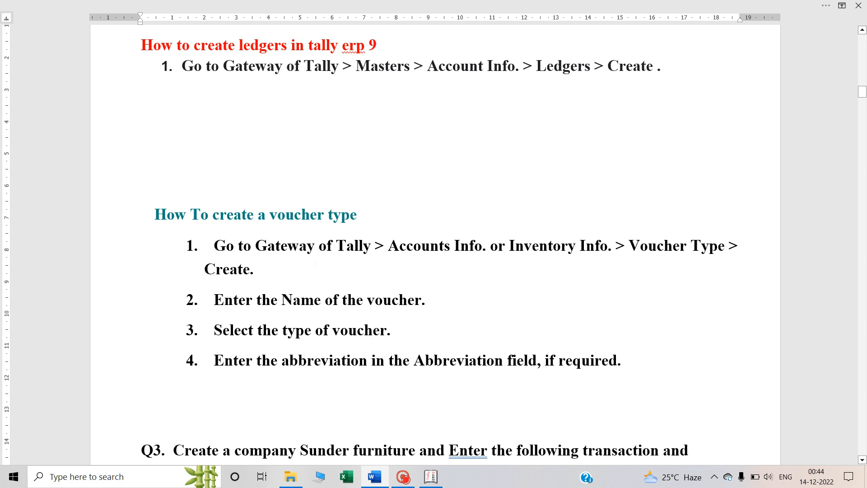
{"action": "double_click", "coordinate": [443, 247]}
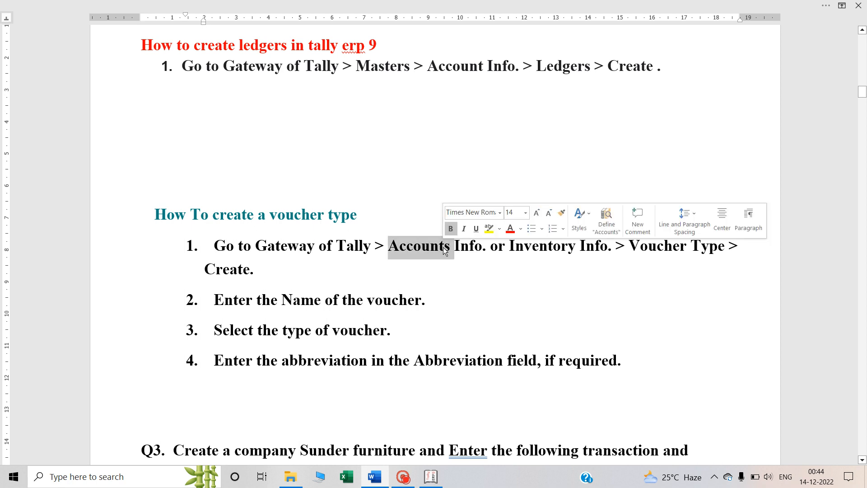
{"action": "double_click", "coordinate": [557, 248]}
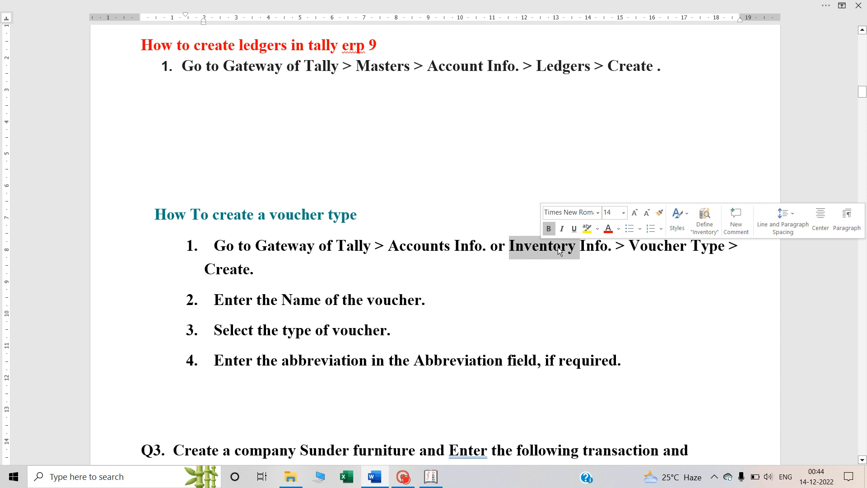
{"action": "left_click", "coordinate": [679, 245]}
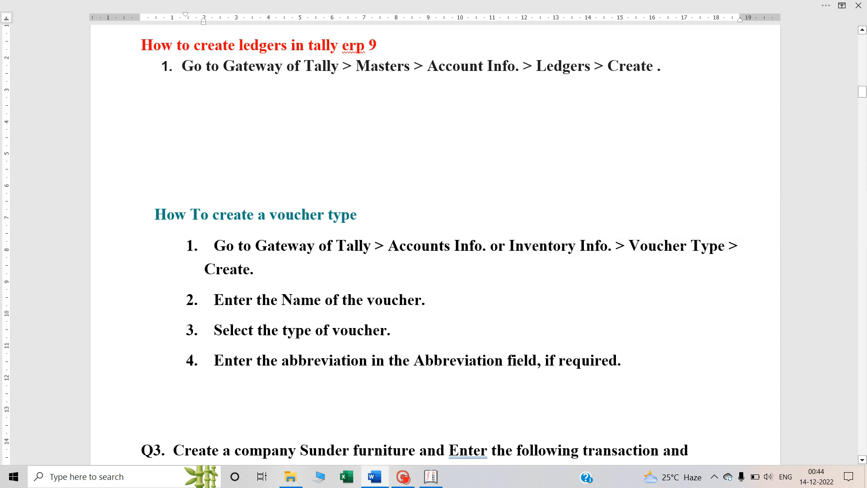
{"action": "scroll", "coordinate": [679, 246], "scroll_direction": "down", "scroll_amount": 8}
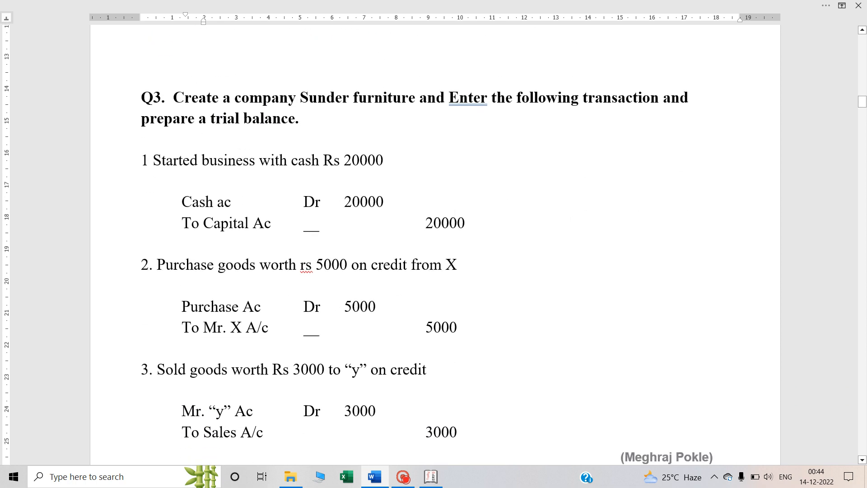
Switch to Tally.ERP 9 and open Accounting Voucher Creation from the Gateway of Tally
{"action": "key", "text": "alt+Tab"}
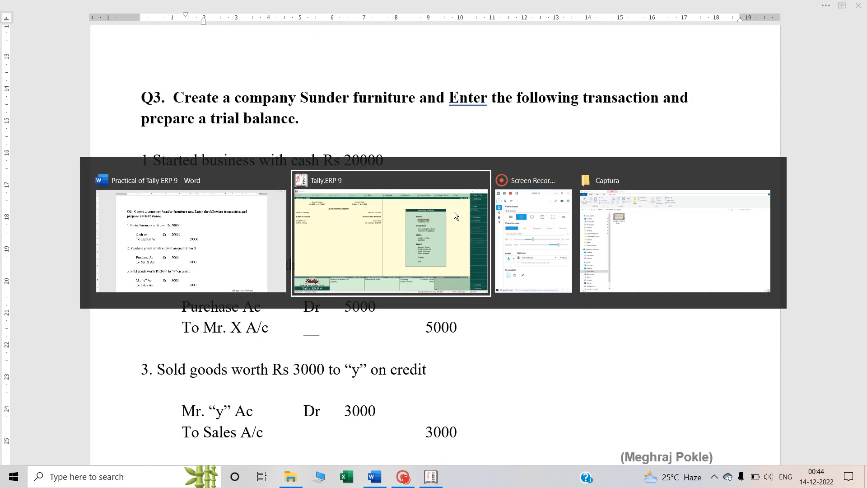
{"action": "left_click", "coordinate": [454, 211]}
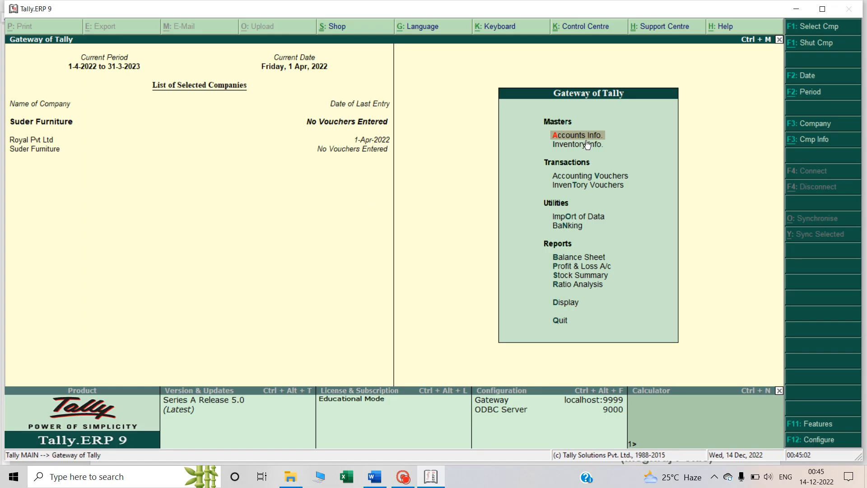
{"action": "key", "text": "Down"}
{"action": "key", "text": "Down"}
{"action": "key", "text": "Down"}
{"action": "key", "text": "Up"}
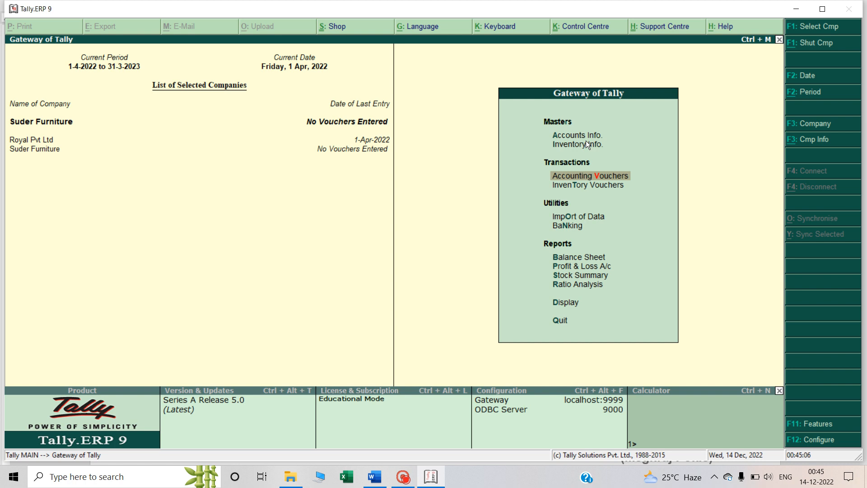
{"action": "key", "text": "Return"}
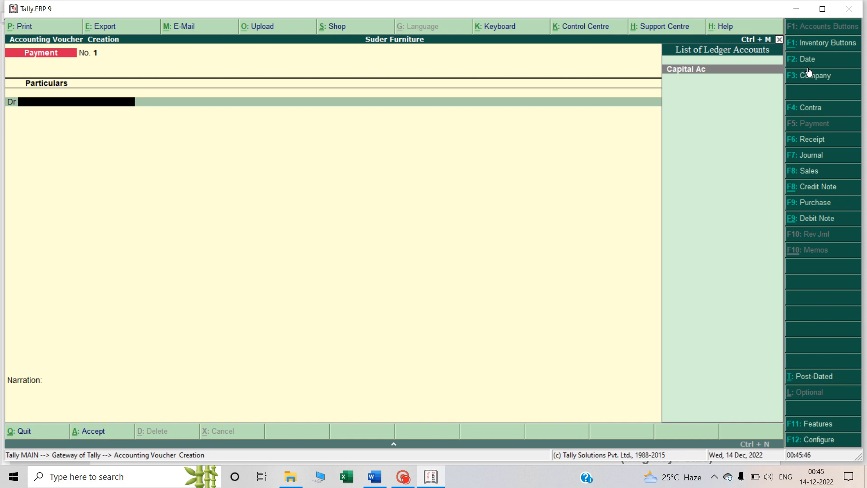
{"action": "key", "text": "Escape"}
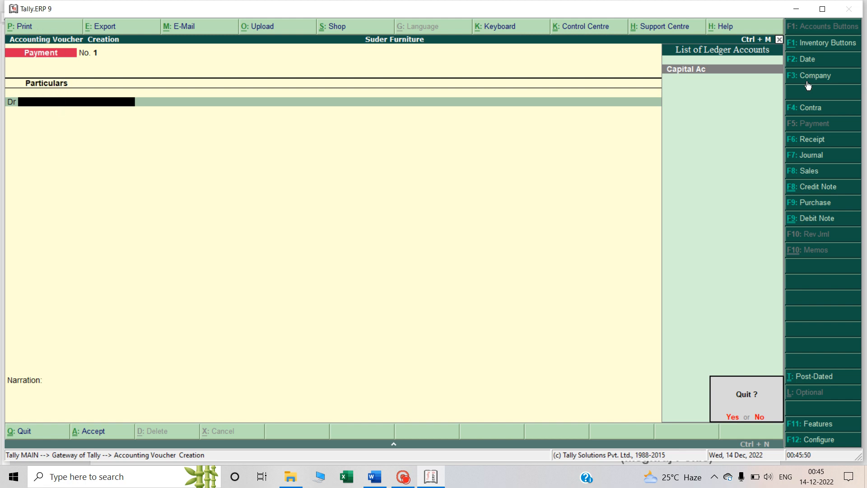
{"action": "key", "text": "Return"}
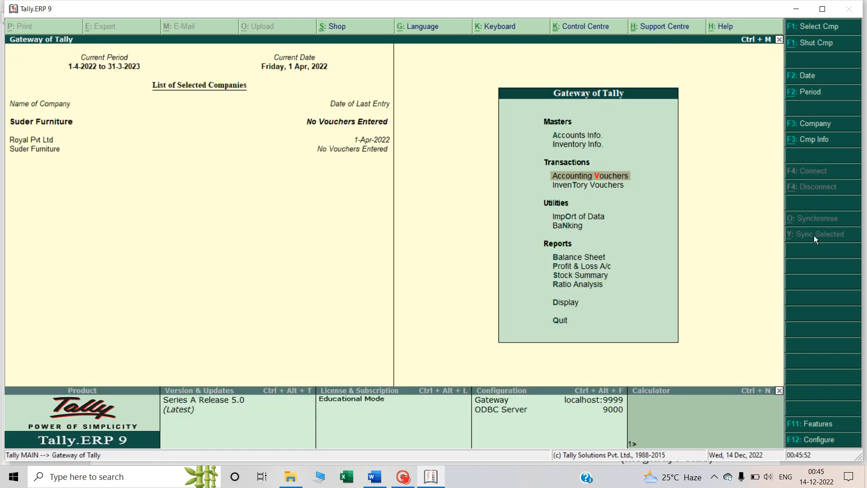
{"action": "key", "text": "Return"}
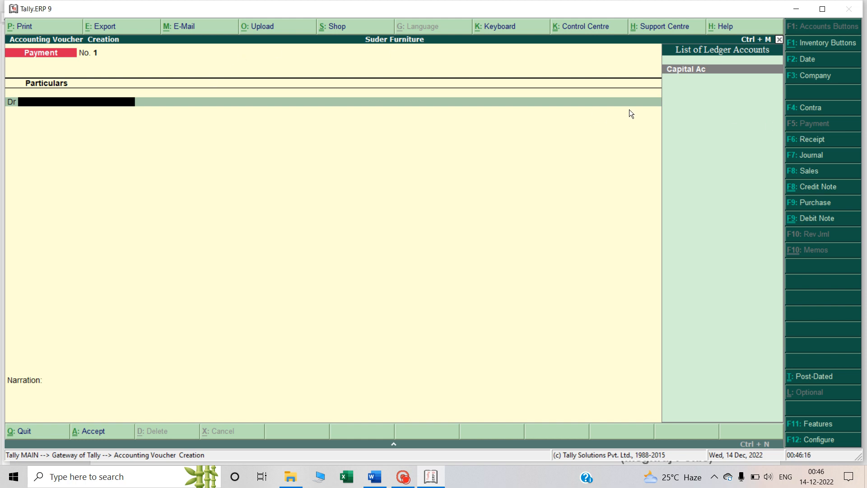
Look through the Contra, Payment, Receipt and Journal voucher entry screens in turn
{"action": "left_click", "coordinate": [804, 110]}
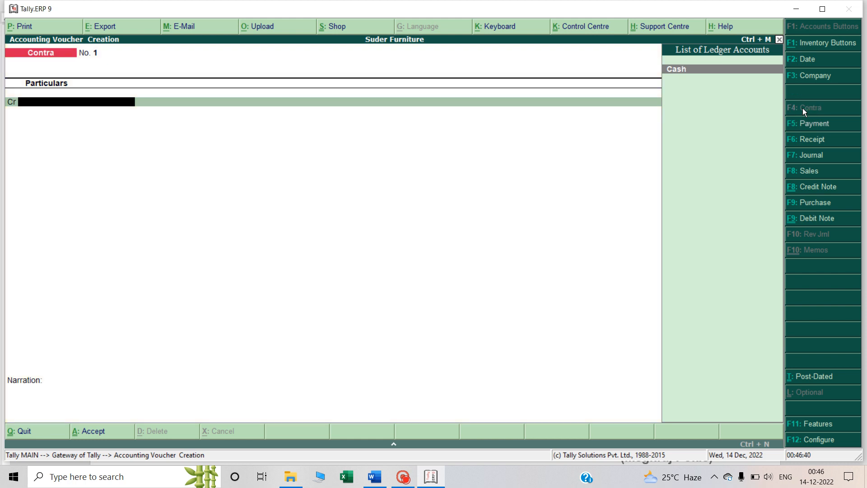
{"action": "left_click", "coordinate": [813, 126]}
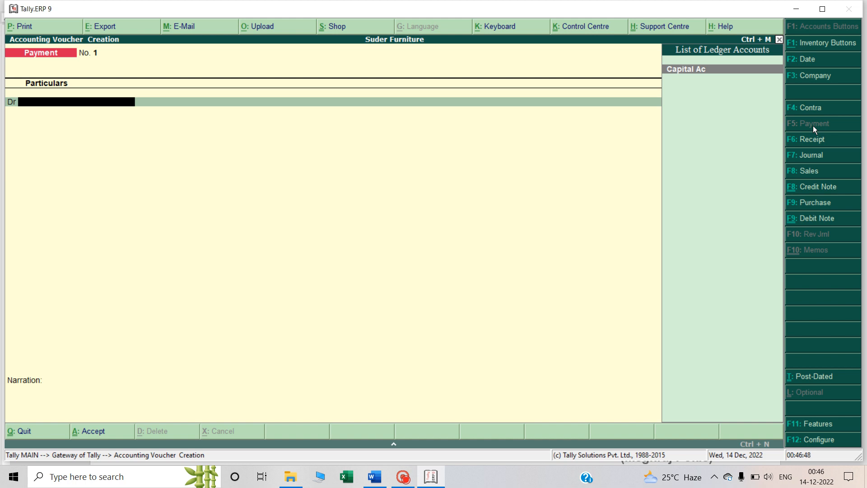
{"action": "left_click", "coordinate": [812, 137]}
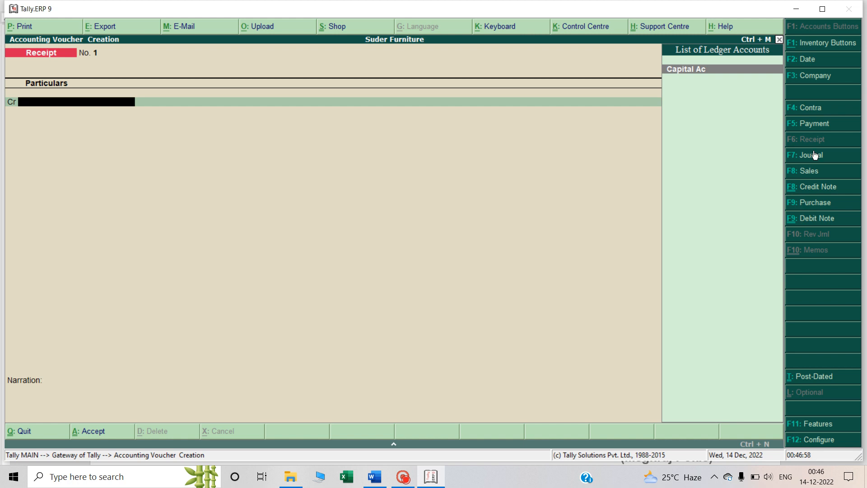
{"action": "left_click", "coordinate": [812, 156]}
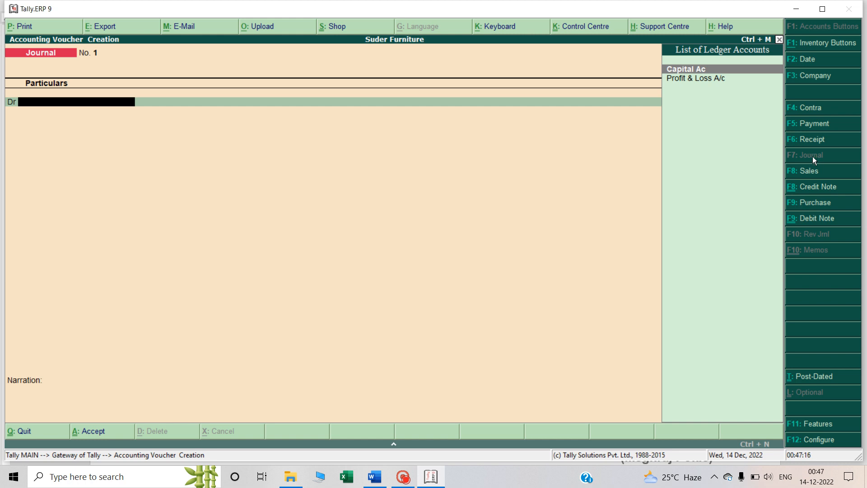
Open the Sales and Purchase voucher screens, changing each from invoice to voucher mode
{"action": "left_click", "coordinate": [804, 170]}
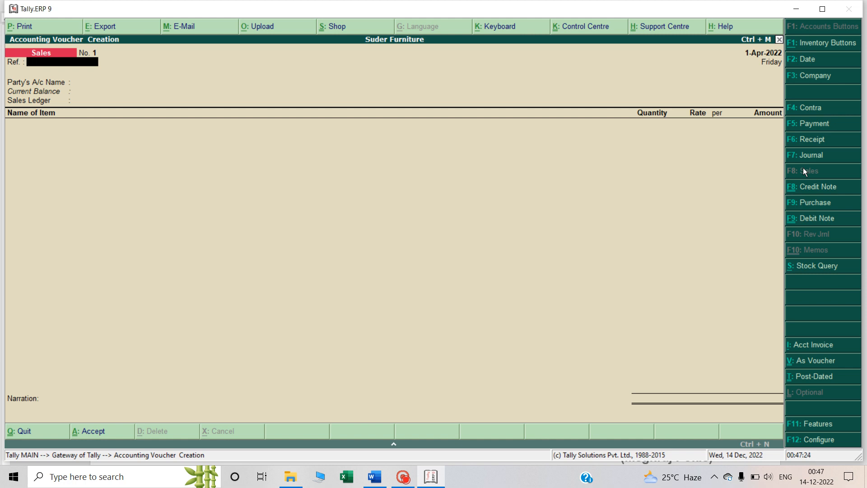
{"action": "key", "text": "ctrl+v"}
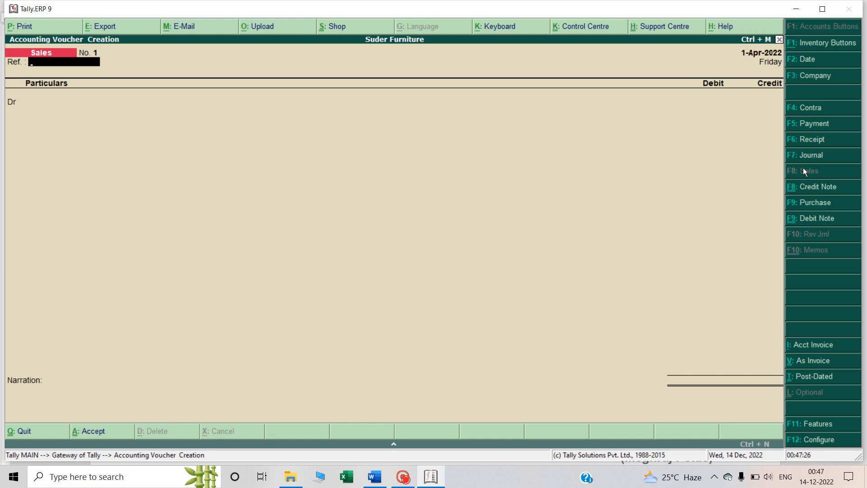
{"action": "left_click", "coordinate": [808, 207]}
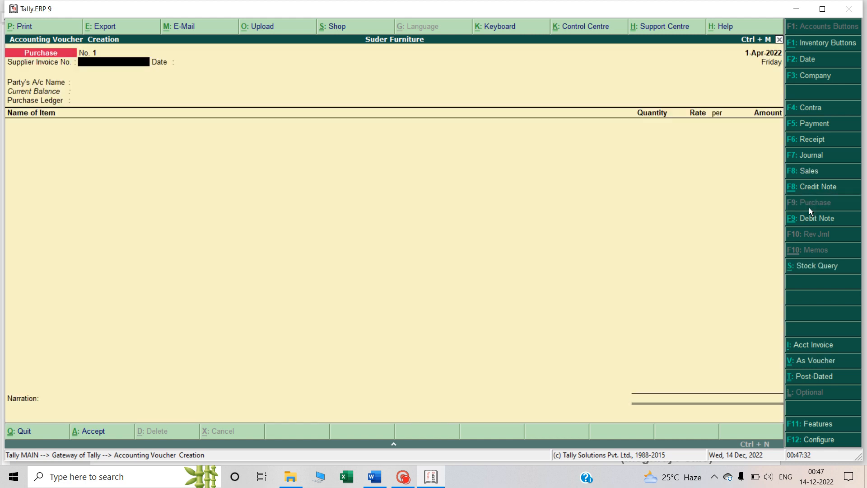
{"action": "key", "text": "ctrl+v"}
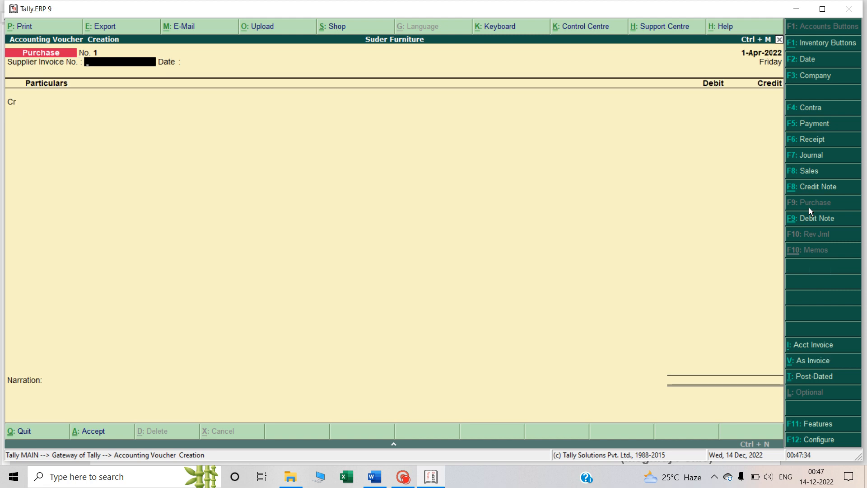
Switch to the Word notes and examine the function-key table for the keys that select each voucher type
{"action": "key", "text": "alt+Tab"}
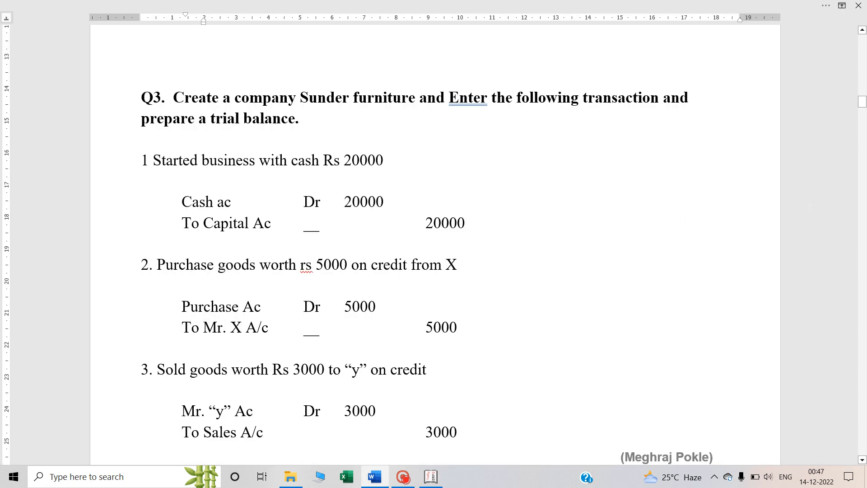
{"action": "scroll", "coordinate": [500, 223], "scroll_direction": "up", "scroll_amount": 20}
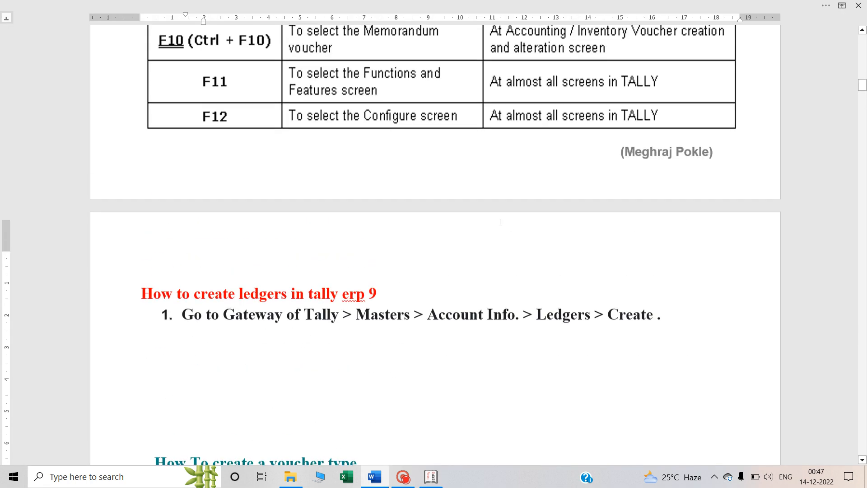
{"action": "scroll", "coordinate": [499, 223], "scroll_direction": "up", "scroll_amount": 5}
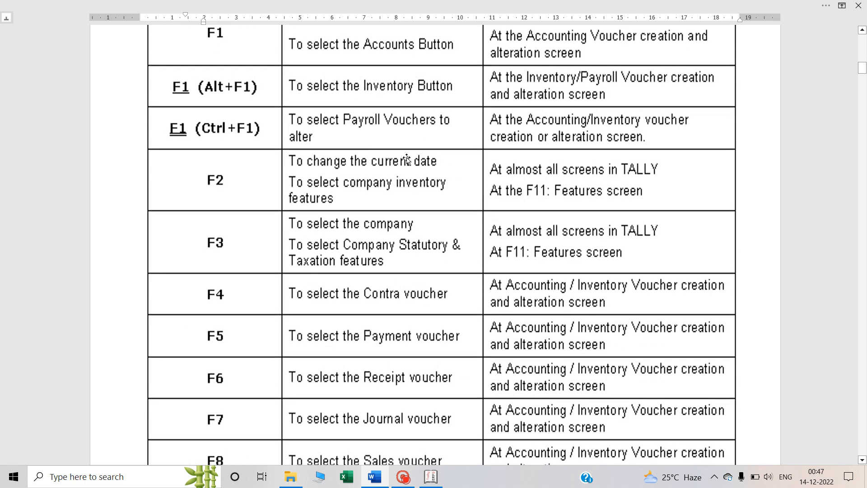
{"action": "scroll", "coordinate": [291, 249], "scroll_direction": "down", "scroll_amount": 2}
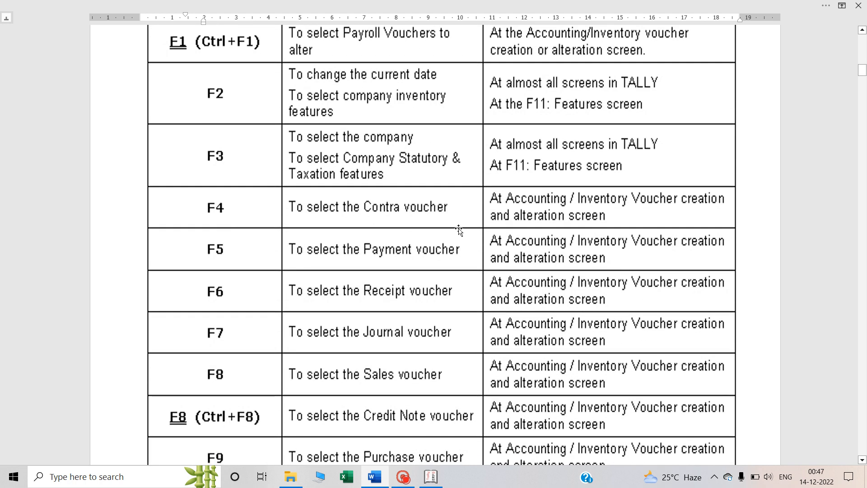
{"action": "scroll", "coordinate": [547, 208], "scroll_direction": "down", "scroll_amount": 1}
{"action": "scroll", "coordinate": [590, 198], "scroll_direction": "down", "scroll_amount": 4}
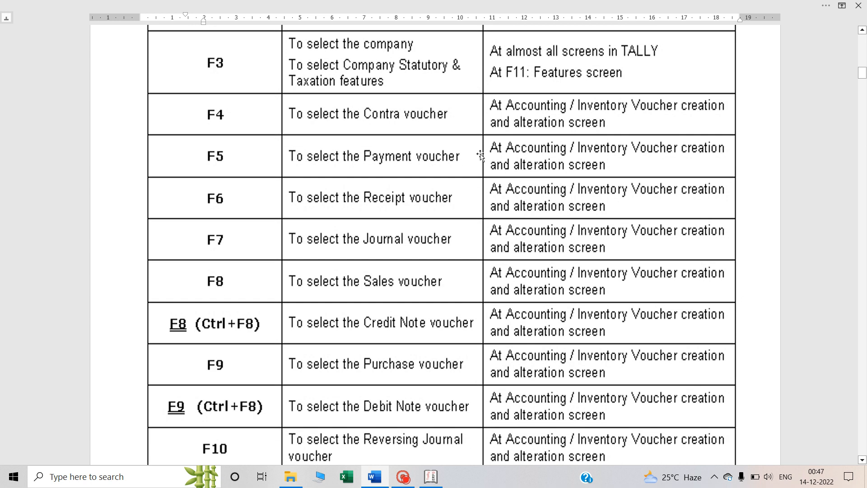
{"action": "scroll", "coordinate": [578, 171], "scroll_direction": "down", "scroll_amount": 3}
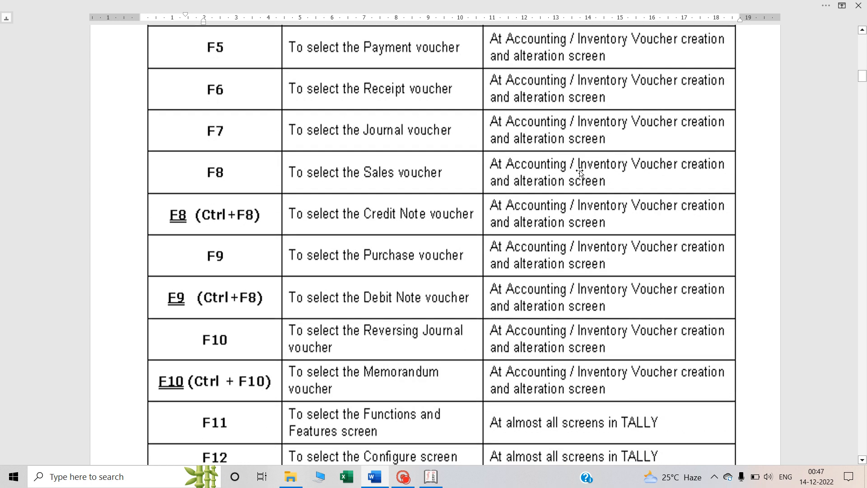
{"action": "scroll", "coordinate": [415, 248], "scroll_direction": "up", "scroll_amount": 5}
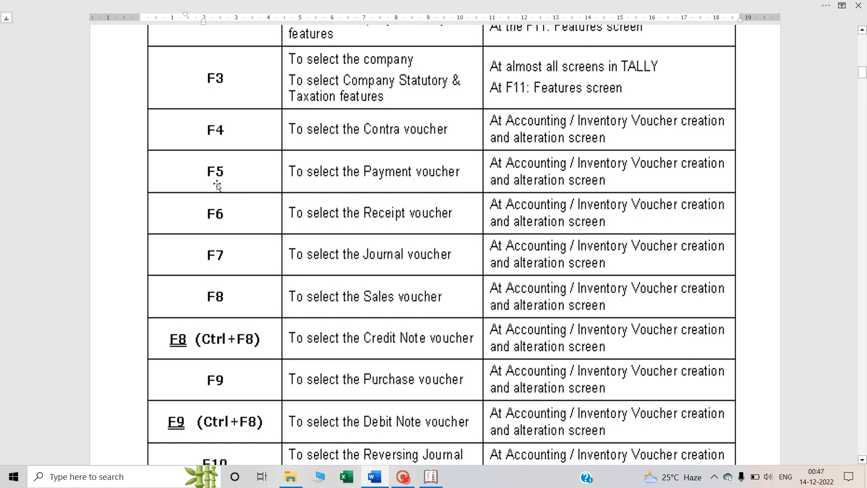
{"action": "scroll", "coordinate": [251, 229], "scroll_direction": "down", "scroll_amount": 3}
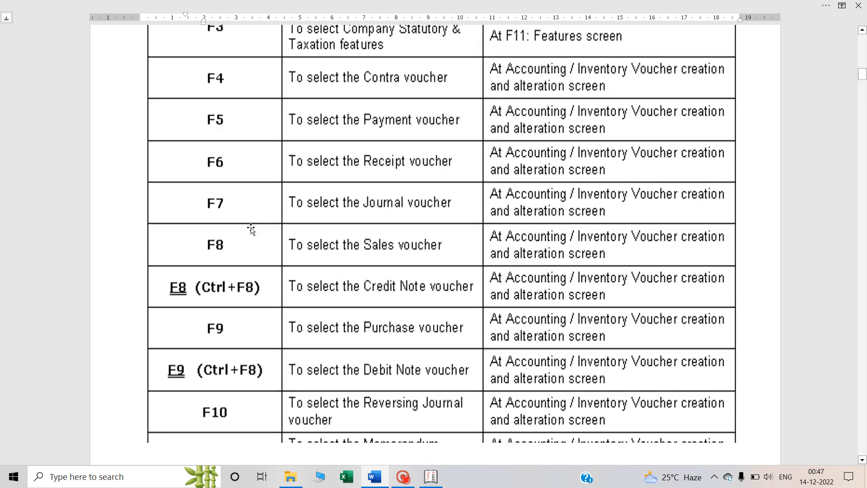
{"action": "scroll", "coordinate": [362, 213], "scroll_direction": "down", "scroll_amount": 1}
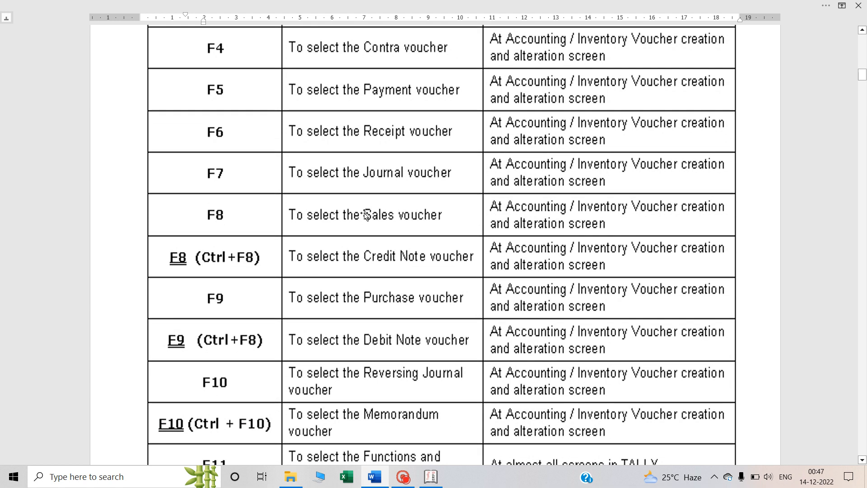
{"action": "left_click", "coordinate": [410, 222]}
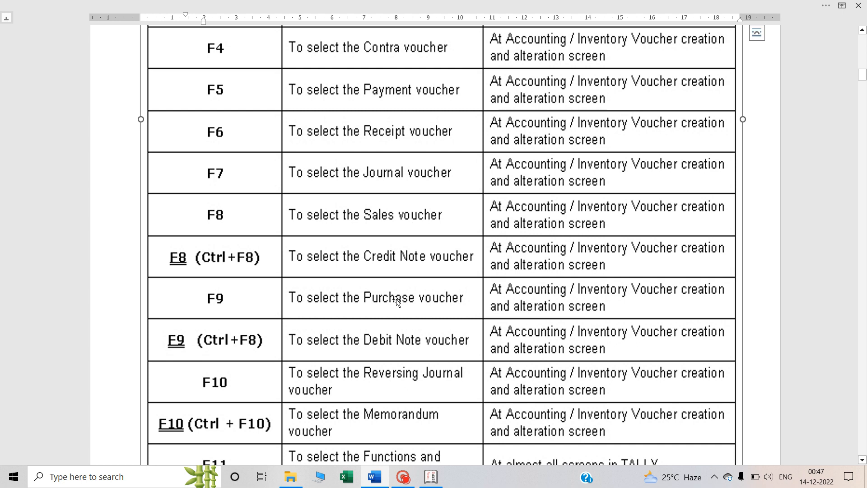
{"action": "scroll", "coordinate": [397, 300], "scroll_direction": "down", "scroll_amount": 3}
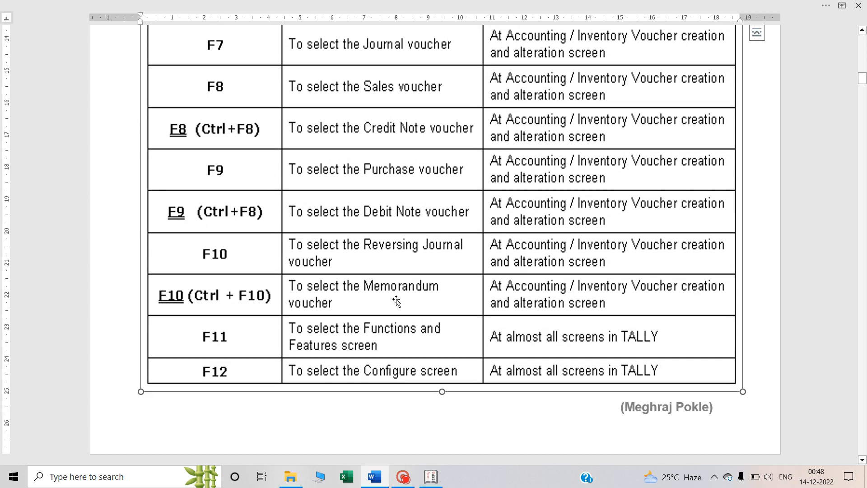
Return to the Q3 transactions and examine the Cash and Capital accounts in the first entry
{"action": "scroll", "coordinate": [397, 300], "scroll_direction": "down", "scroll_amount": 3}
{"action": "scroll", "coordinate": [397, 299], "scroll_direction": "down", "scroll_amount": 10}
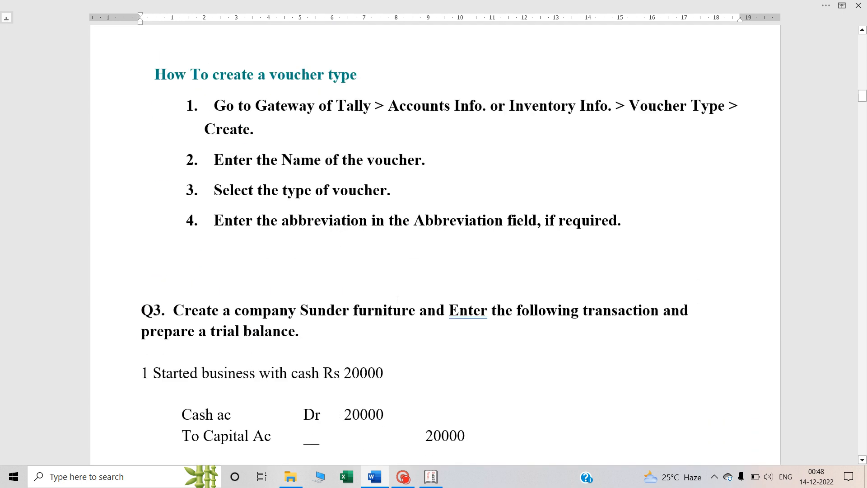
{"action": "scroll", "coordinate": [397, 299], "scroll_direction": "down", "scroll_amount": 8}
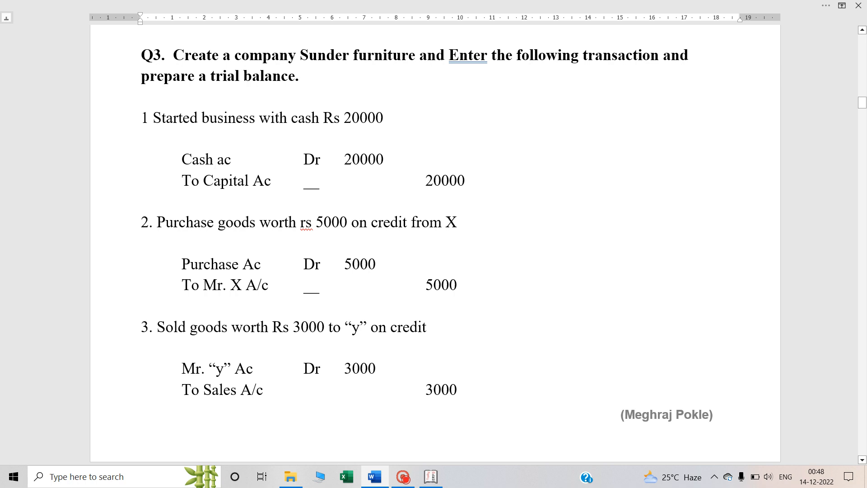
{"action": "double_click", "coordinate": [214, 164]}
{"action": "left_click", "coordinate": [237, 159]}
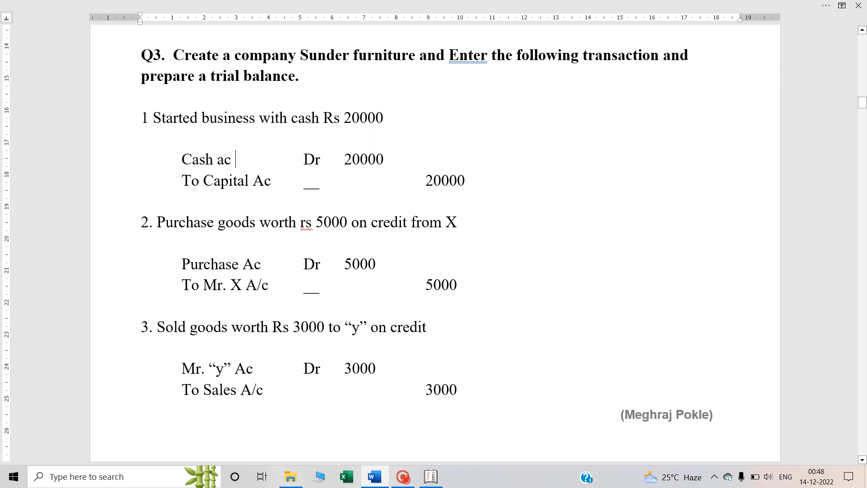
{"action": "left_click", "coordinate": [238, 180]}
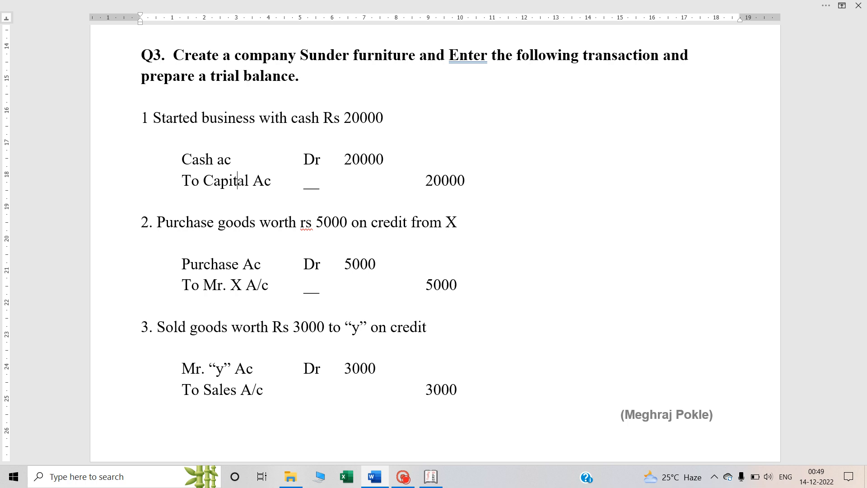
Check which account the first Q3 entry debits and which account it credits
{"action": "double_click", "coordinate": [238, 183]}
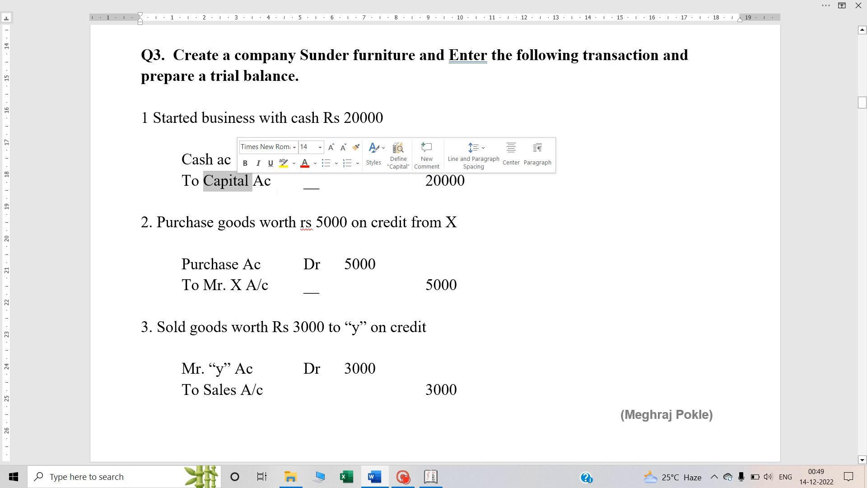
{"action": "left_click", "coordinate": [277, 188]}
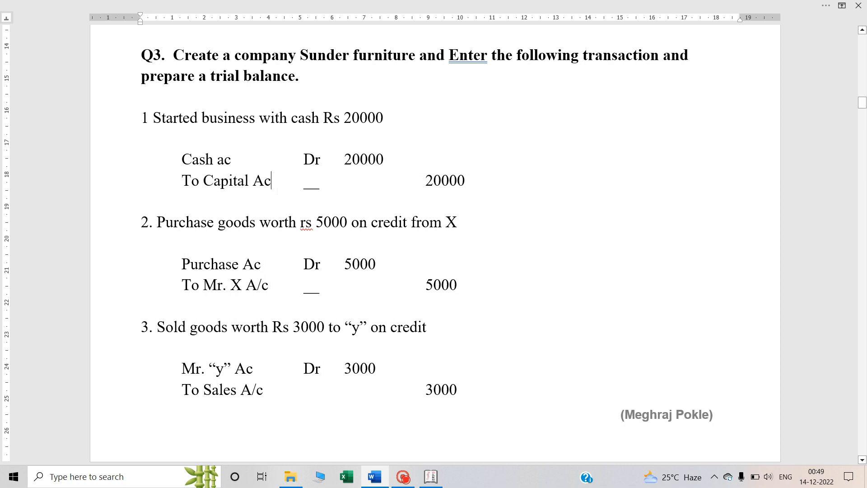
{"action": "left_click", "coordinate": [226, 161]}
{"action": "double_click", "coordinate": [213, 160]}
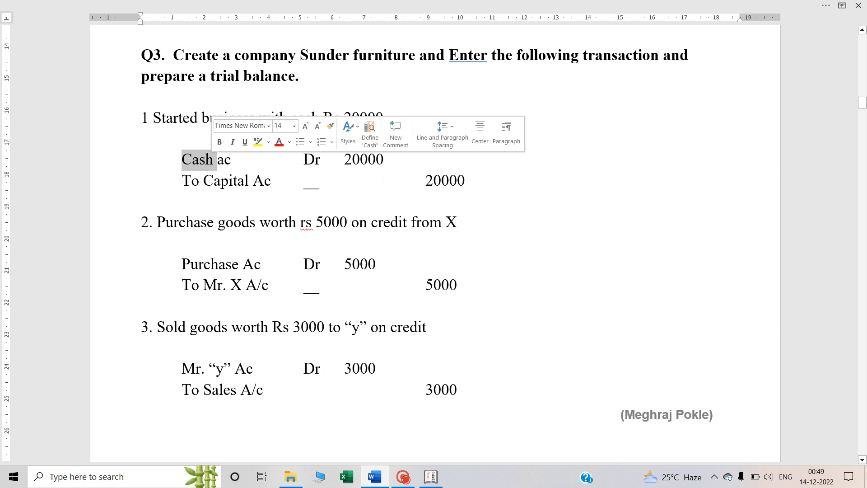
{"action": "left_click", "coordinate": [270, 167]}
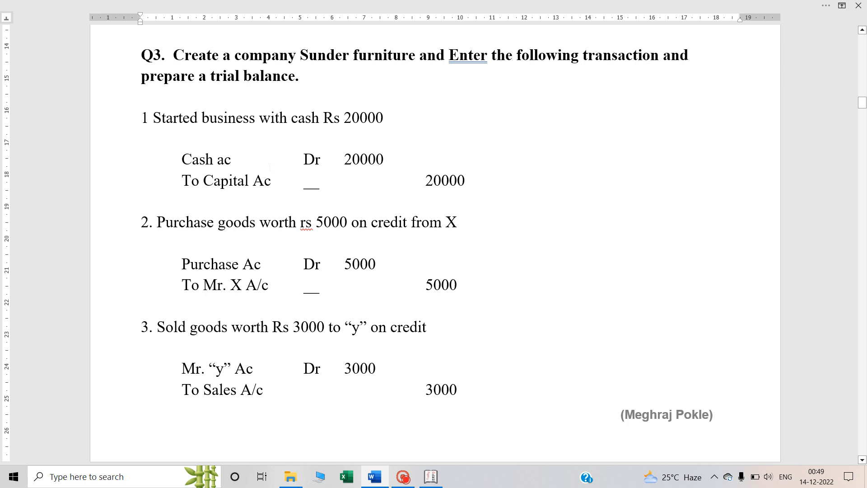
Switch to Tally.ERP 9, leave the open Purchase voucher and reopen Accounting Vouchers from the Gateway of Tally
{"action": "key", "text": "alt+Tab"}
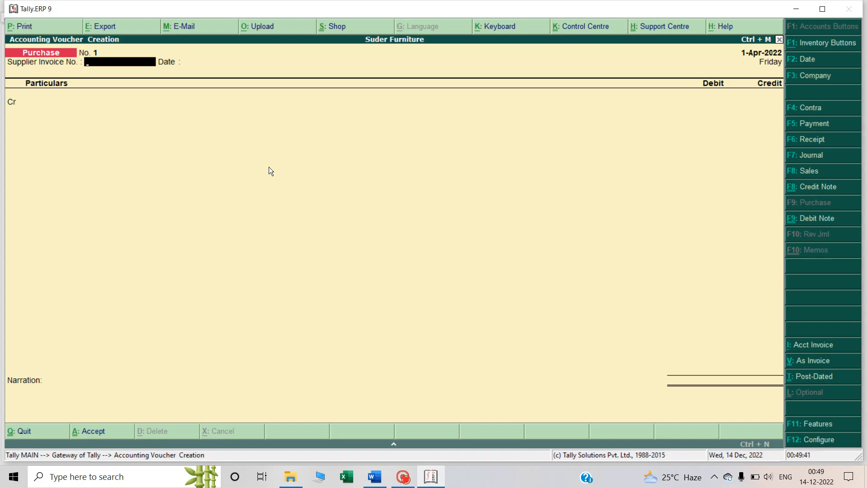
{"action": "key", "text": "Escape"}
{"action": "key", "text": "y"}
{"action": "key", "text": "Escape"}
{"action": "key", "text": "Escape"}
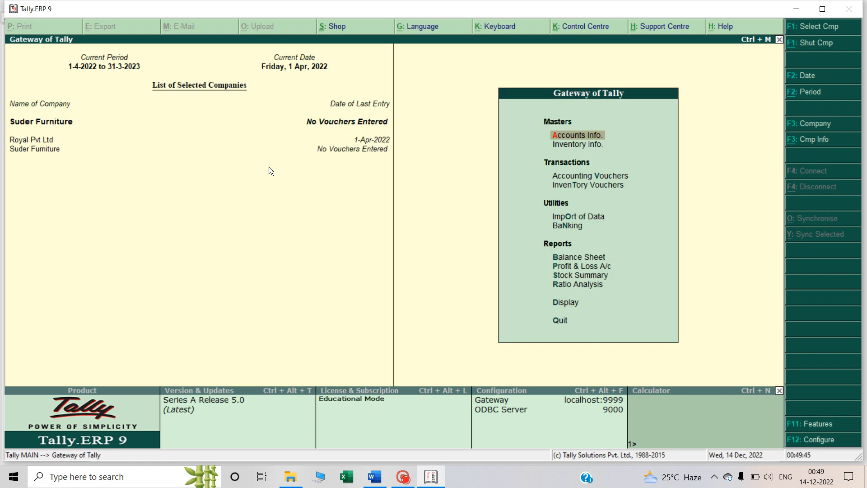
{"action": "key", "text": "Down"}
{"action": "key", "text": "Down"}
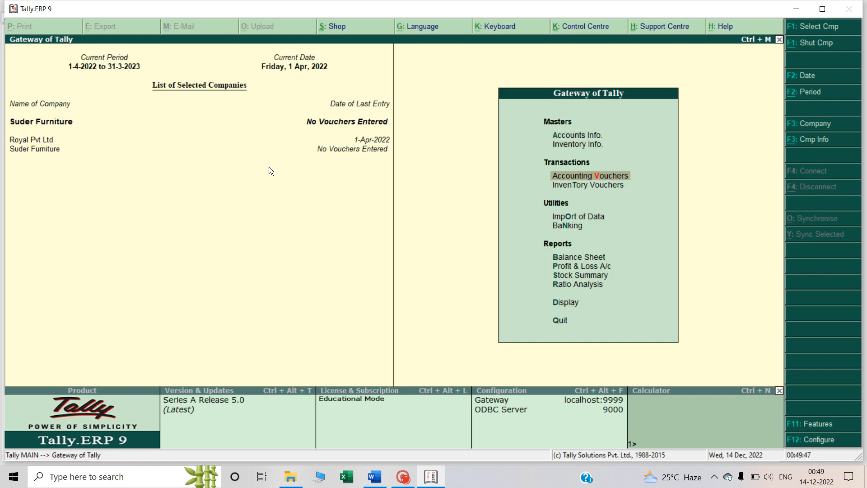
{"action": "key", "text": "Return"}
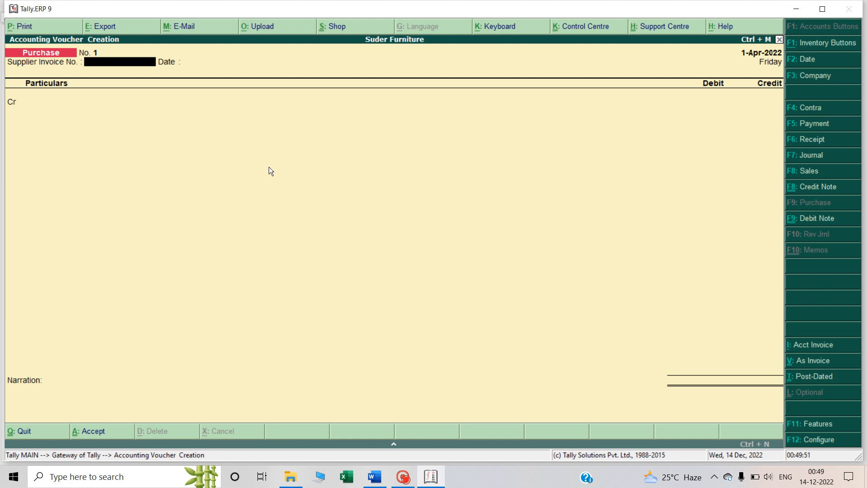
Recheck the first transaction in the Word notes and start a Journal voucher for it in Tally.ERP 9
{"action": "key", "text": "alt+Tab"}
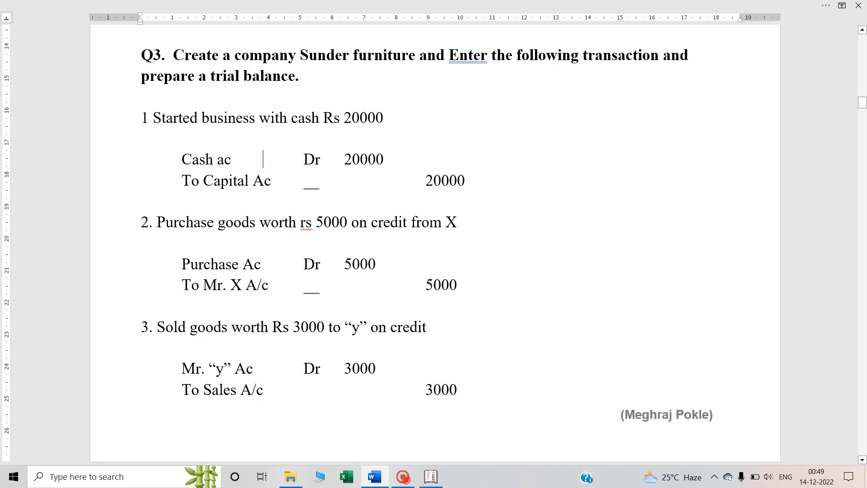
{"action": "key", "text": "alt+Tab"}
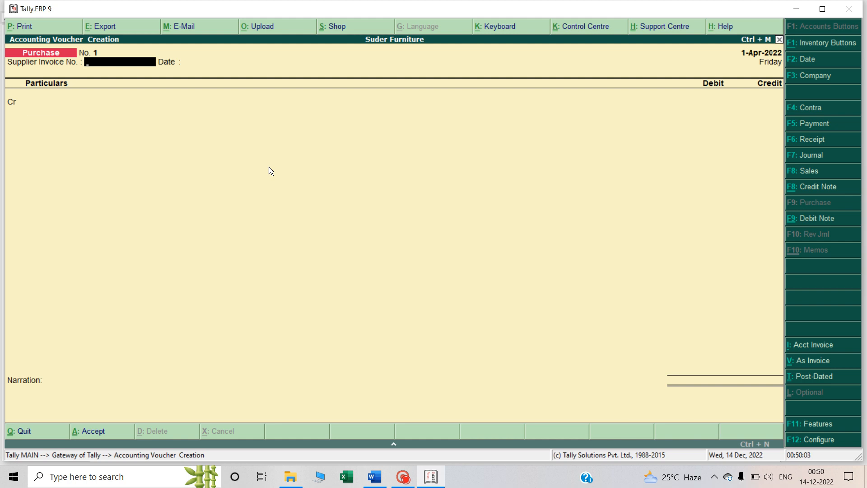
{"action": "key", "text": "XF86AudioLowerVolume"}
{"action": "key", "text": "F7"}
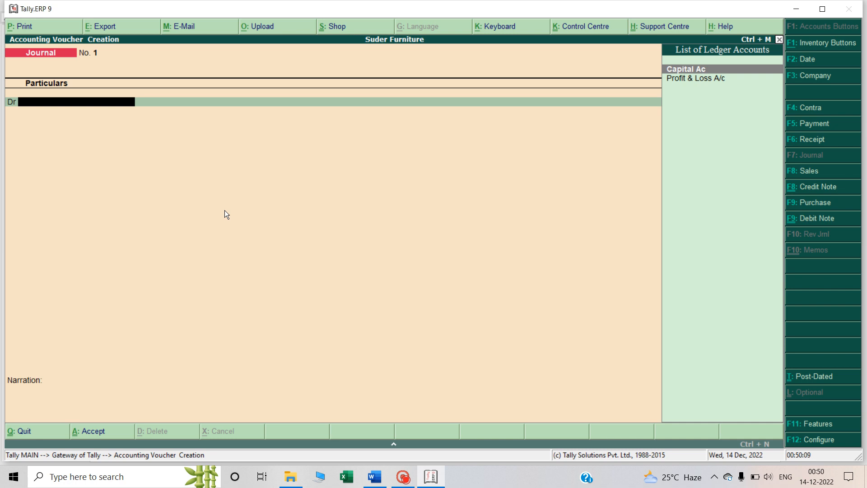
Create a ledger named Cash A/c under the Capital Account group from the journal voucher's debit line
{"action": "type", "text": "Ca"}
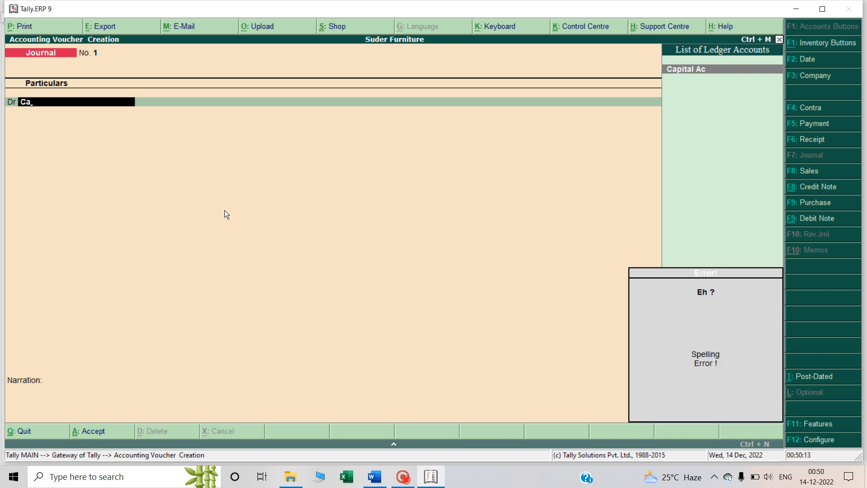
{"action": "key", "text": "BackSpace"}
{"action": "key", "text": "BackSpace"}
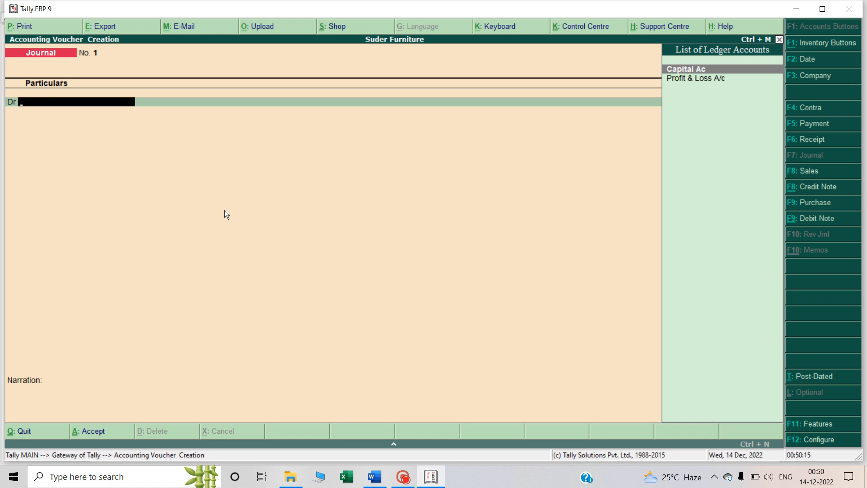
{"action": "key", "text": "alt+c"}
{"action": "type", "text": "Cas"}
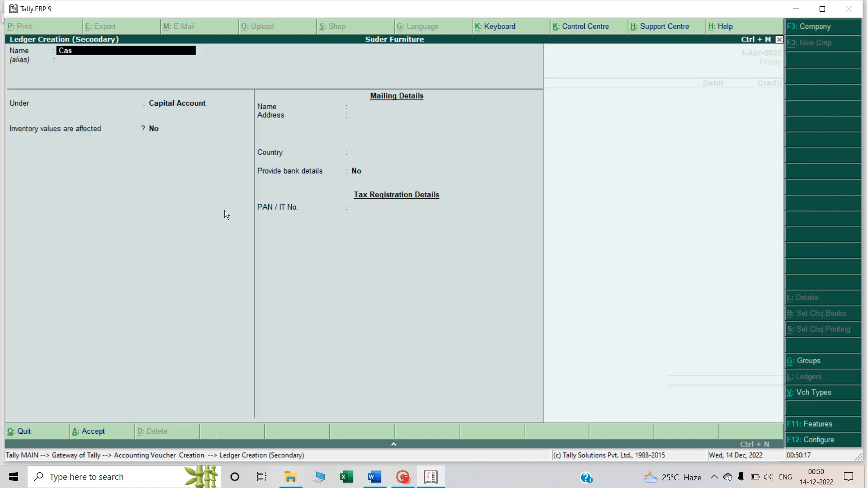
{"action": "type", "text": "h A/c"}
{"action": "key", "text": "Return"}
{"action": "key", "text": "Return"}
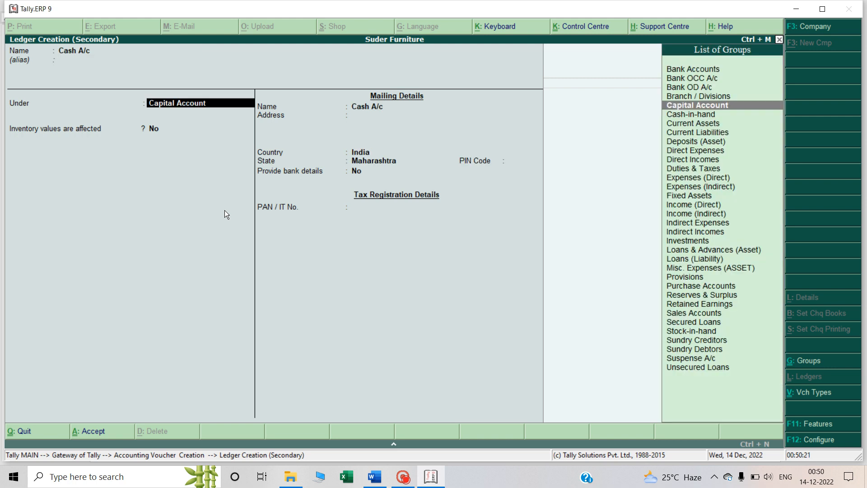
{"action": "type", "text": "Ca"}
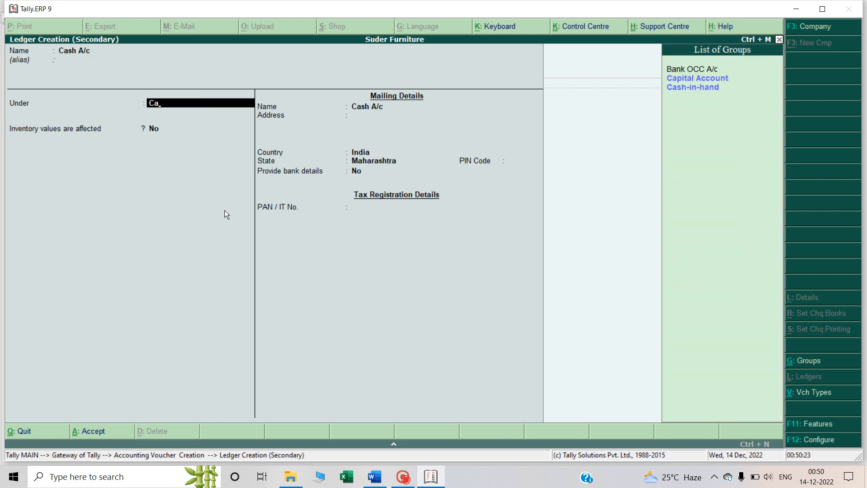
{"action": "key", "text": "Return"}
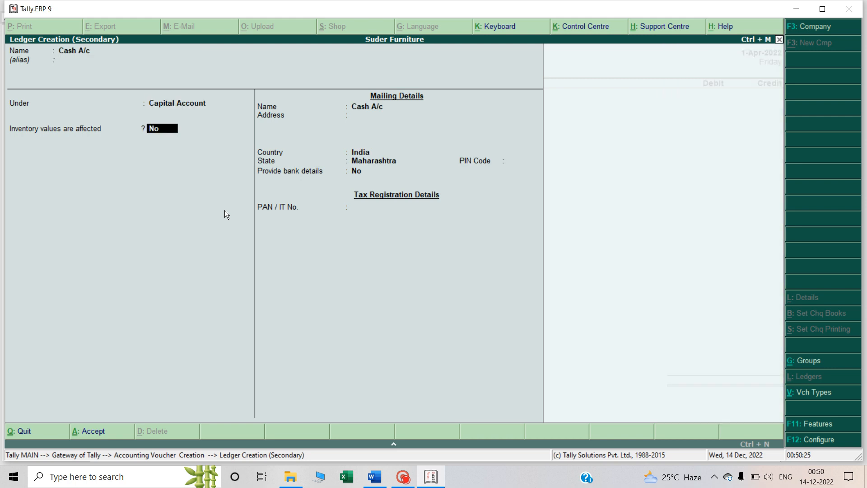
{"action": "key", "text": "ctrl+a"}
Debit the cash account with 20000 and credit Capital Ac with the same amount, as in the first Q3 entry
{"action": "key", "text": "alt+Tab"}
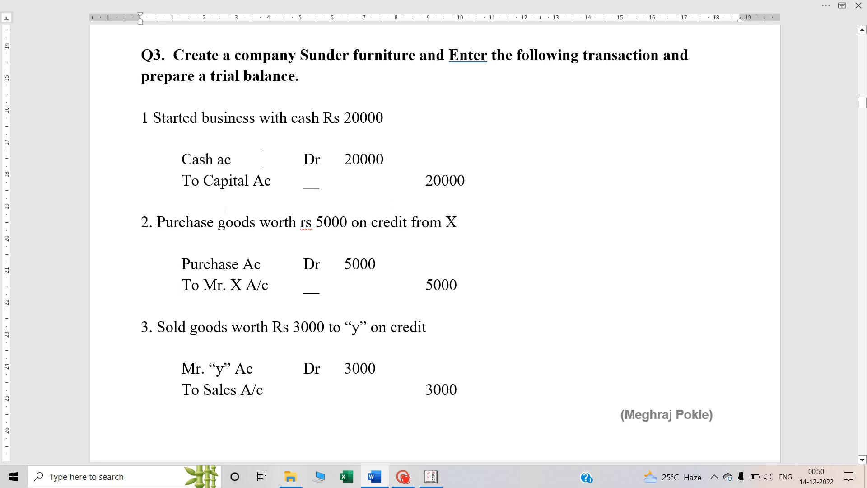
{"action": "key", "text": "alt+Tab"}
{"action": "type", "text": "20000"}
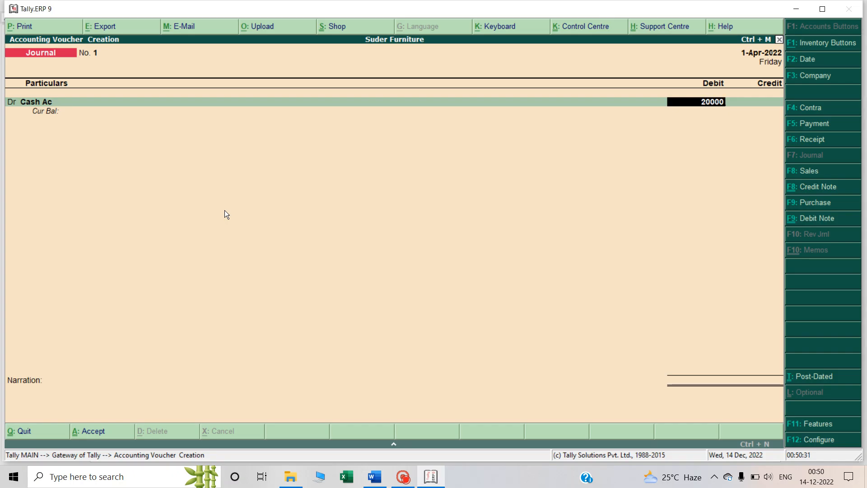
{"action": "key", "text": "Return"}
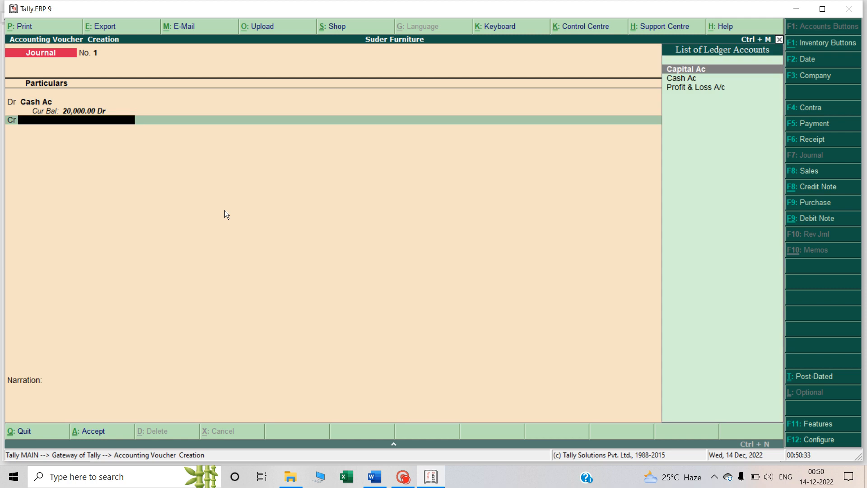
{"action": "type", "text": "C"}
{"action": "key", "text": "Return"}
{"action": "key", "text": "Return"}
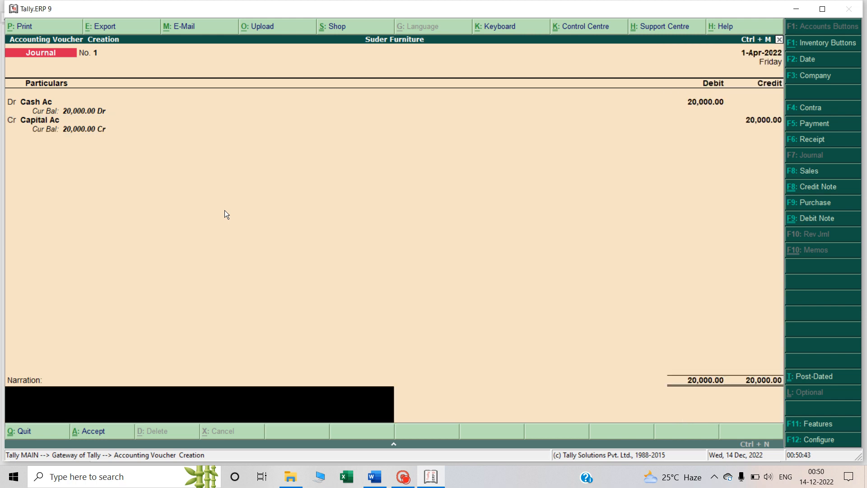
Enter the narration "Being Business Started with cash" and accept the journal voucher
{"action": "type", "text": "Being Business Star"}
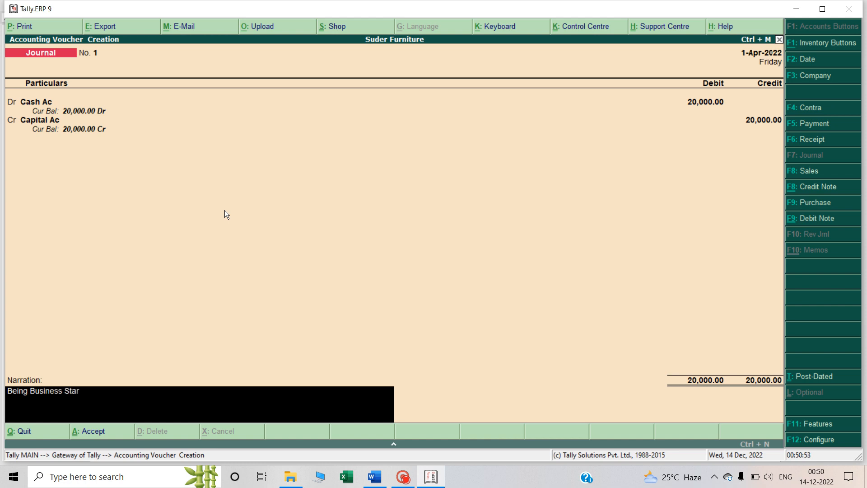
{"action": "type", "text": "ted with cash"}
{"action": "key", "text": "Return"}
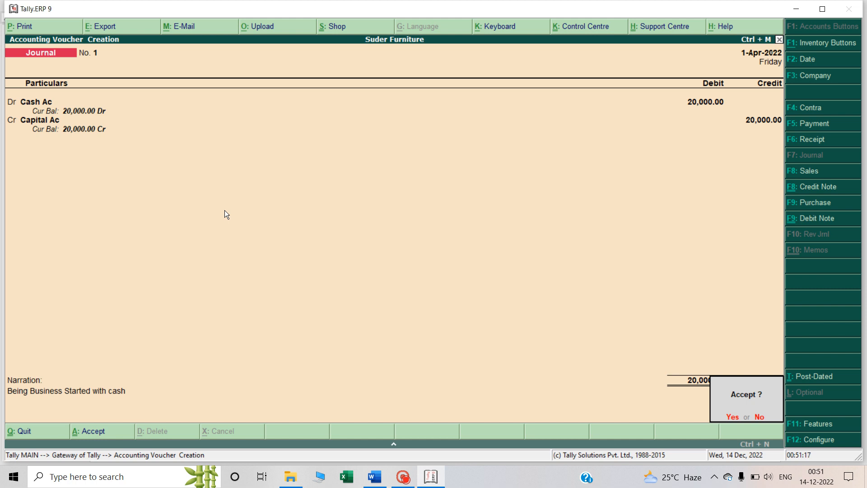
{"action": "key", "text": "Return"}
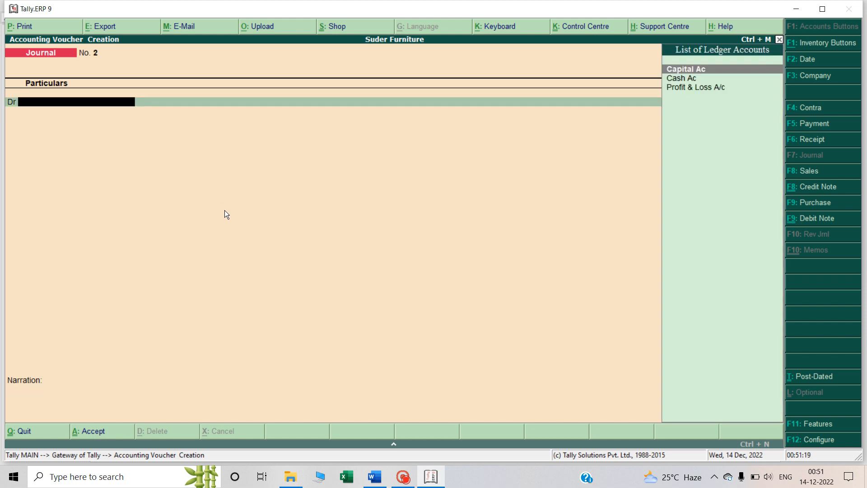
Switch to the Word notes and examine the nominal accounts rule in the Golden Rules of Accounting picture
{"action": "key", "text": "alt+Tab"}
{"action": "scroll", "coordinate": [433, 226], "scroll_direction": "down", "scroll_amount": 5}
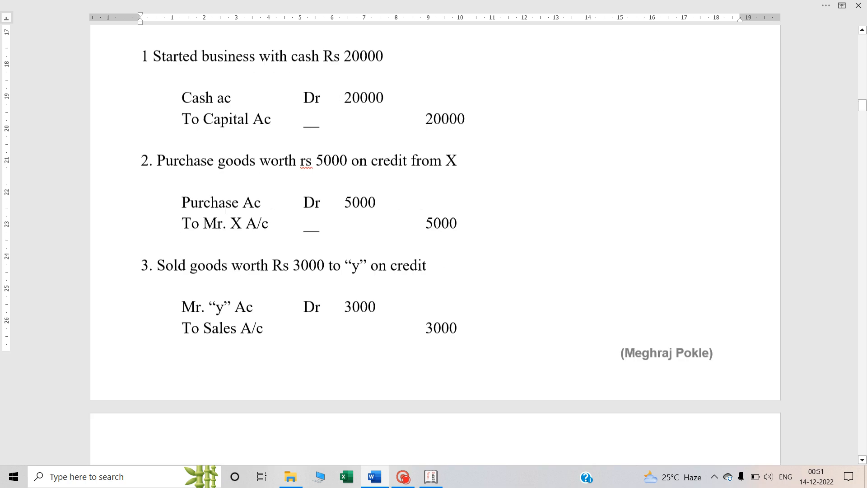
{"action": "scroll", "coordinate": [226, 213], "scroll_direction": "up", "scroll_amount": 1}
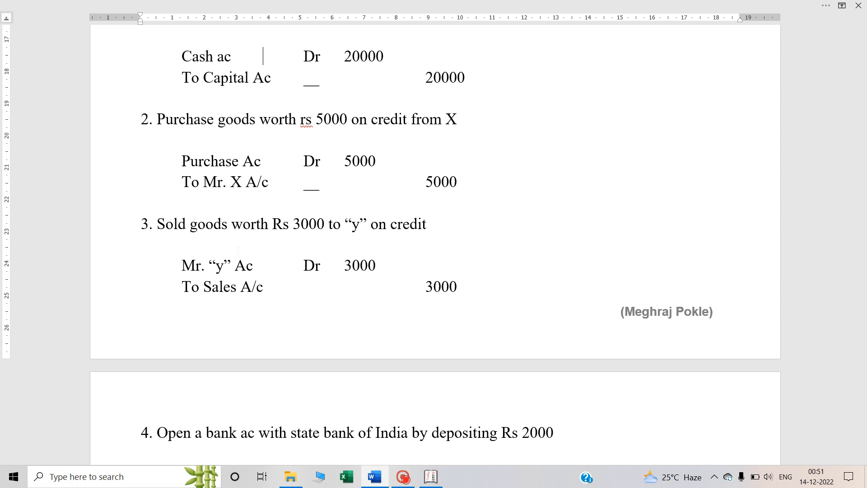
{"action": "scroll", "coordinate": [433, 244], "scroll_direction": "up", "scroll_amount": 15}
{"action": "scroll", "coordinate": [437, 202], "scroll_direction": "up", "scroll_amount": 15}
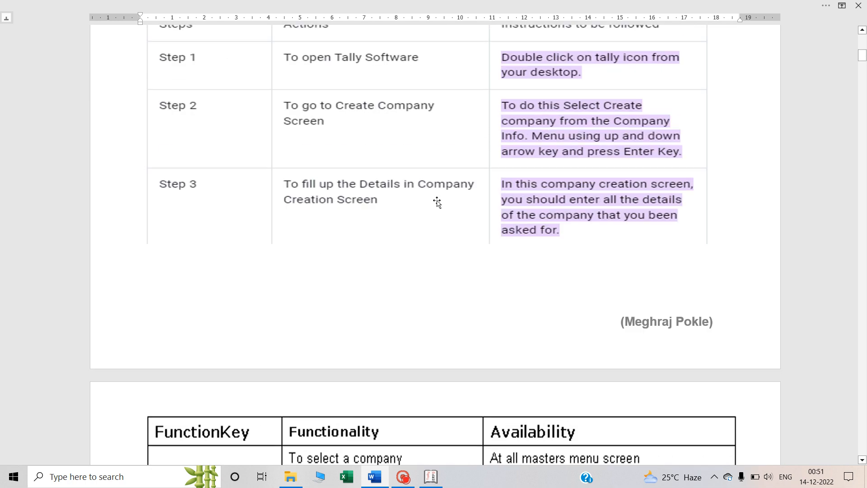
{"action": "scroll", "coordinate": [437, 202], "scroll_direction": "up", "scroll_amount": 10}
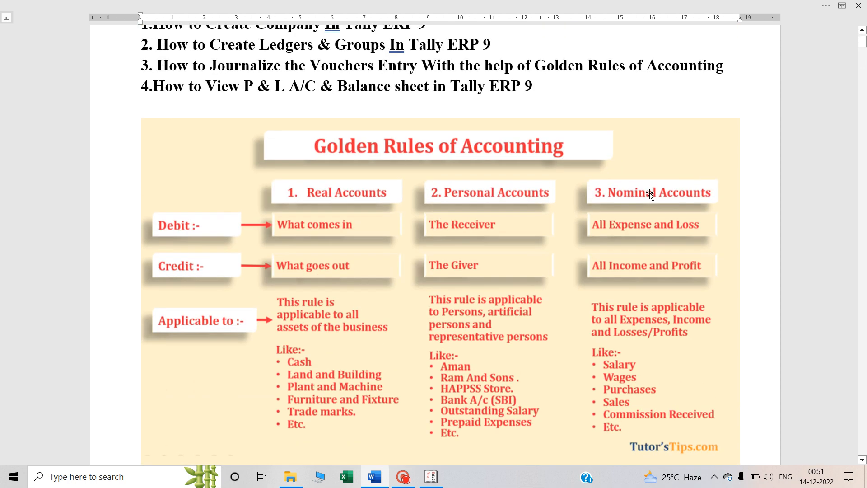
{"action": "left_click", "coordinate": [637, 225]}
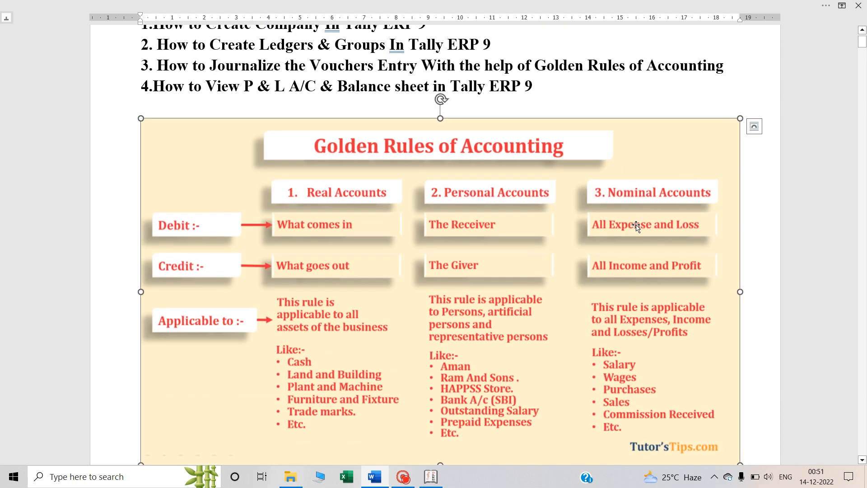
Return to the Q3 transactions and examine the Purchase and Mr. X accounts in the second entry
{"action": "scroll", "coordinate": [637, 226], "scroll_direction": "down", "scroll_amount": 1}
{"action": "scroll", "coordinate": [625, 225], "scroll_direction": "down", "scroll_amount": 5}
{"action": "scroll", "coordinate": [625, 226], "scroll_direction": "down", "scroll_amount": 20}
{"action": "scroll", "coordinate": [451, 187], "scroll_direction": "up", "scroll_amount": 7}
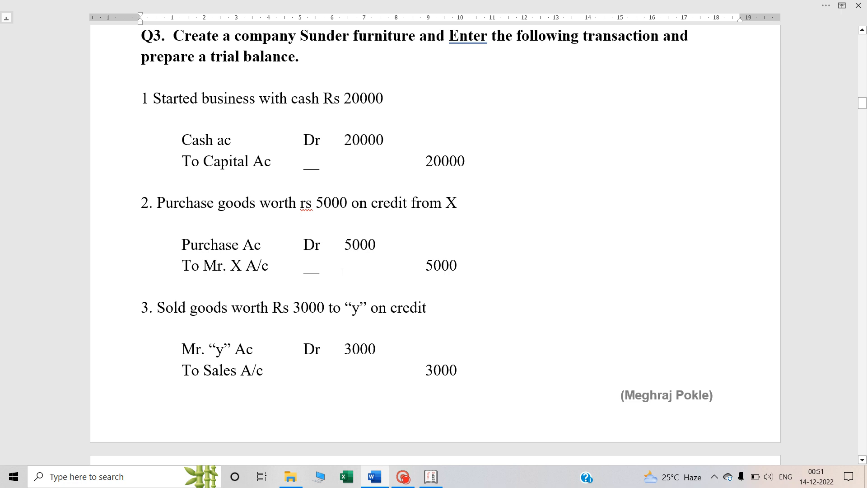
{"action": "double_click", "coordinate": [306, 244]}
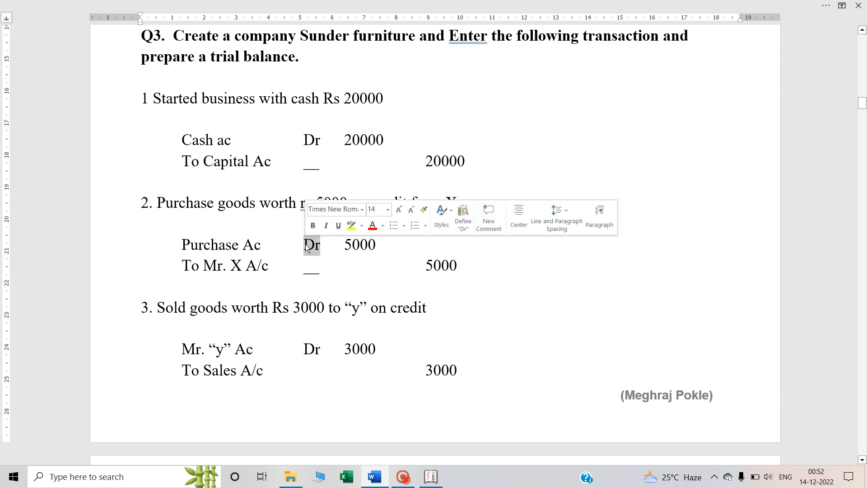
{"action": "left_click", "coordinate": [246, 265]}
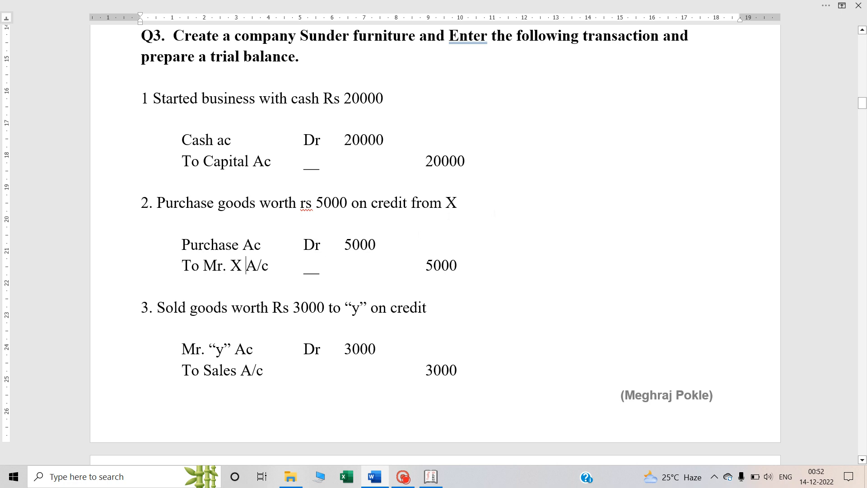
{"action": "double_click", "coordinate": [460, 204]}
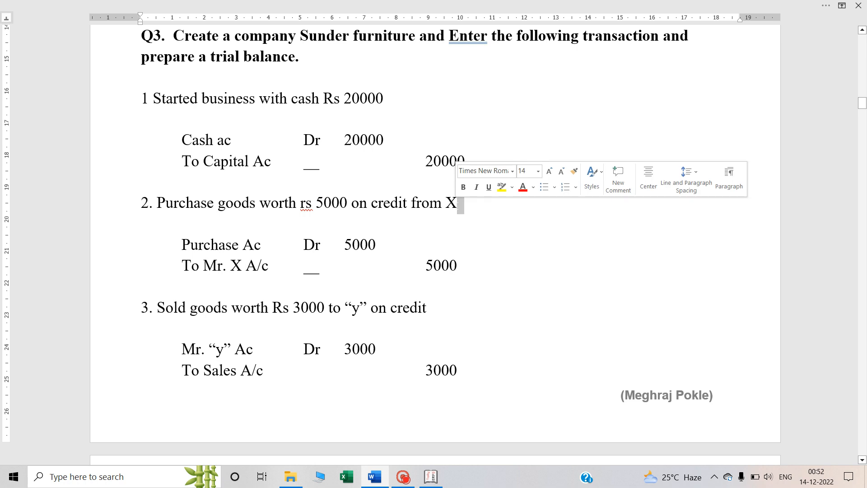
{"action": "left_click", "coordinate": [446, 202]}
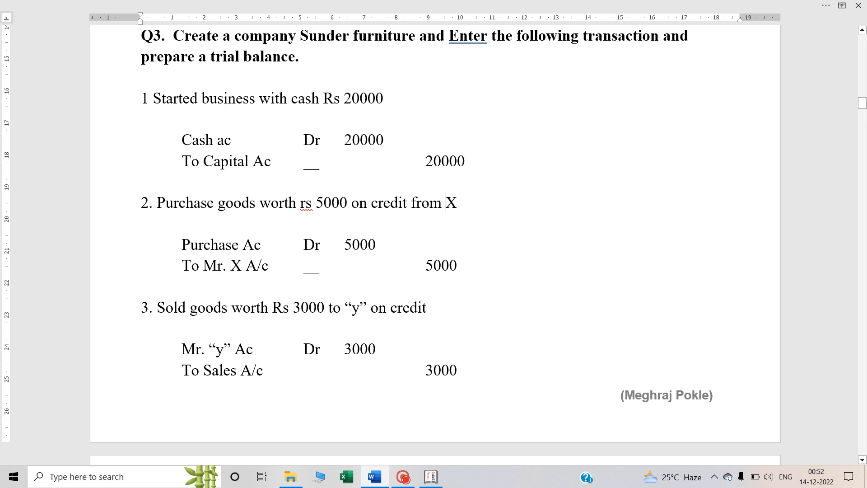
{"action": "double_click", "coordinate": [250, 266]}
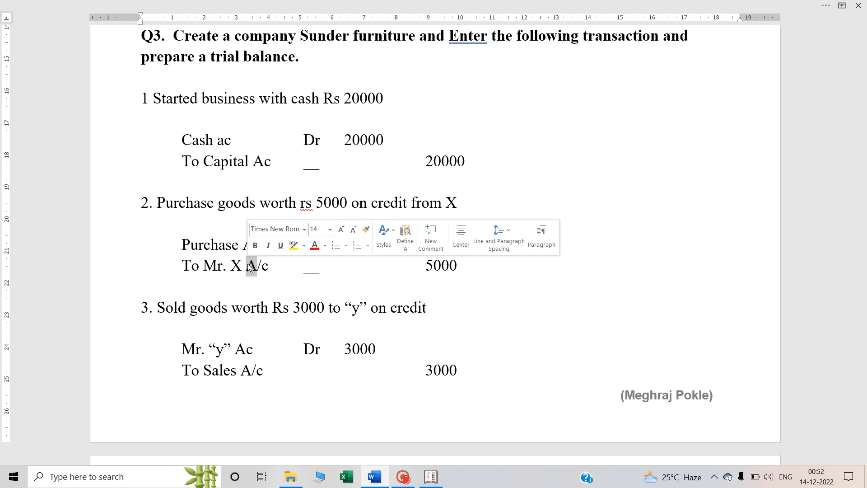
Examine the accounts and the 5000 debit and credit amounts of the second Q3 entry, and switch back to Tally.ERP 9
{"action": "left_click", "coordinate": [250, 267]}
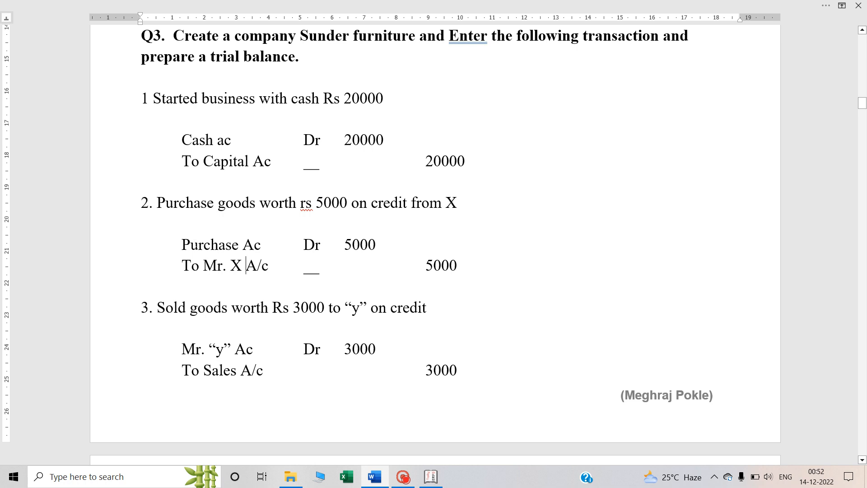
{"action": "double_click", "coordinate": [186, 266]}
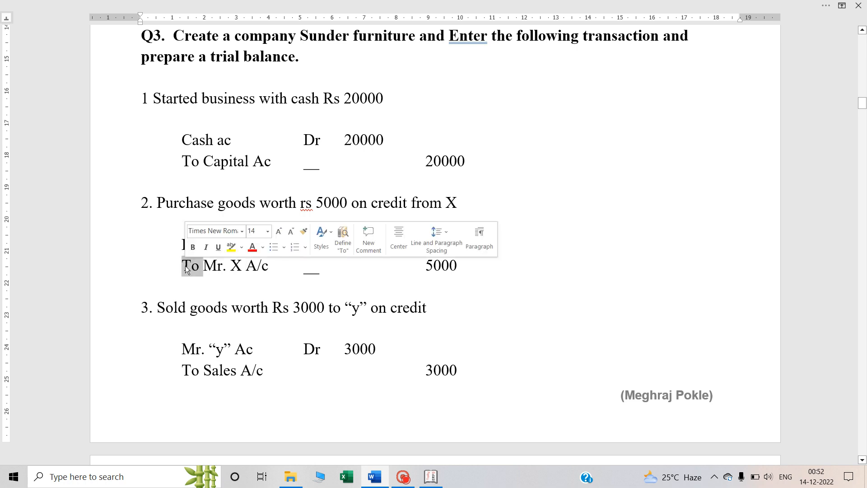
{"action": "left_click", "coordinate": [321, 266]}
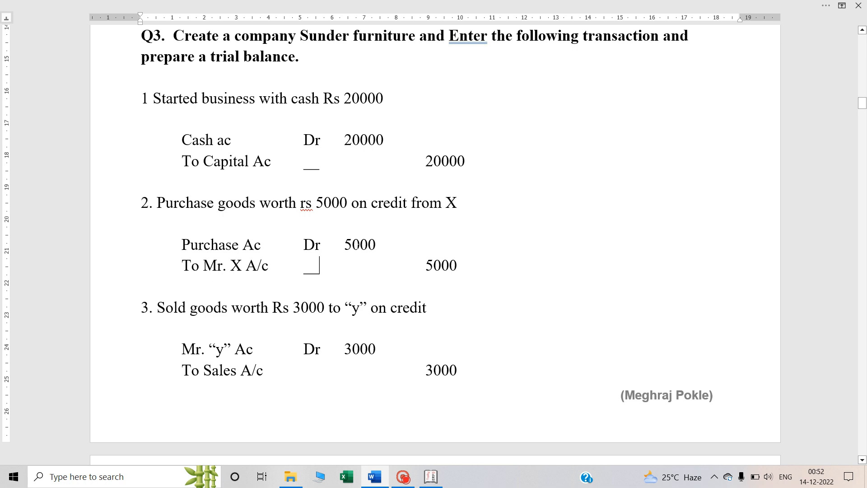
{"action": "left_click", "coordinate": [360, 245]}
{"action": "double_click", "coordinate": [441, 265]}
{"action": "left_click", "coordinate": [385, 265]}
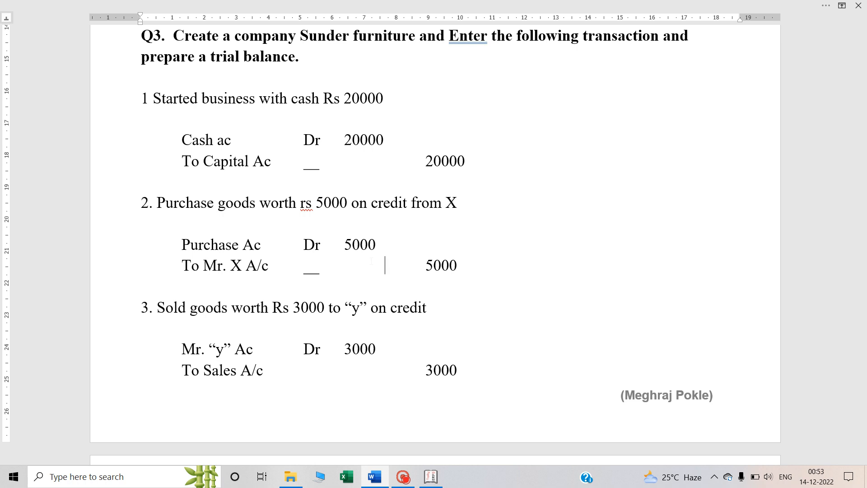
{"action": "key", "text": "alt+Tab"}
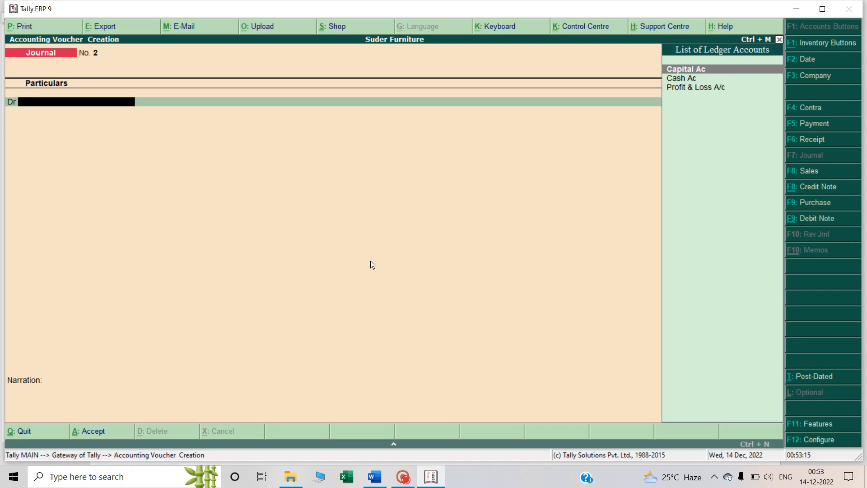
{"action": "type", "text": "P"}
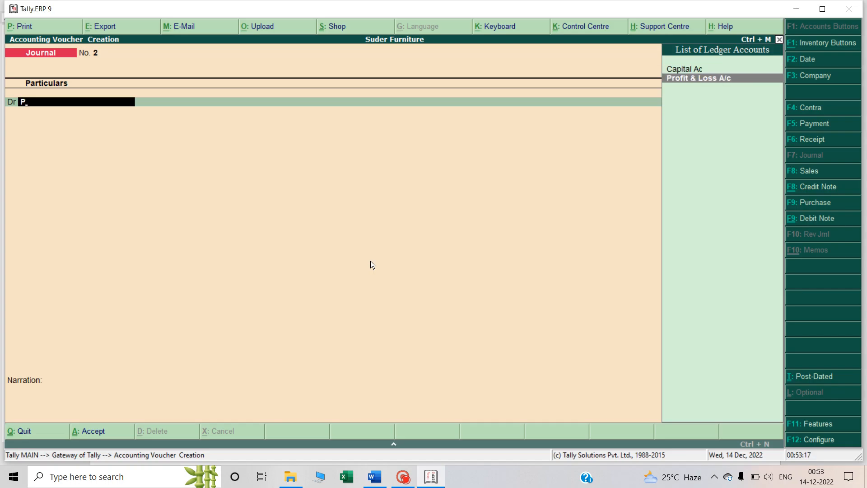
{"action": "key", "text": "BackSpace"}
{"action": "type", "text": "P"}
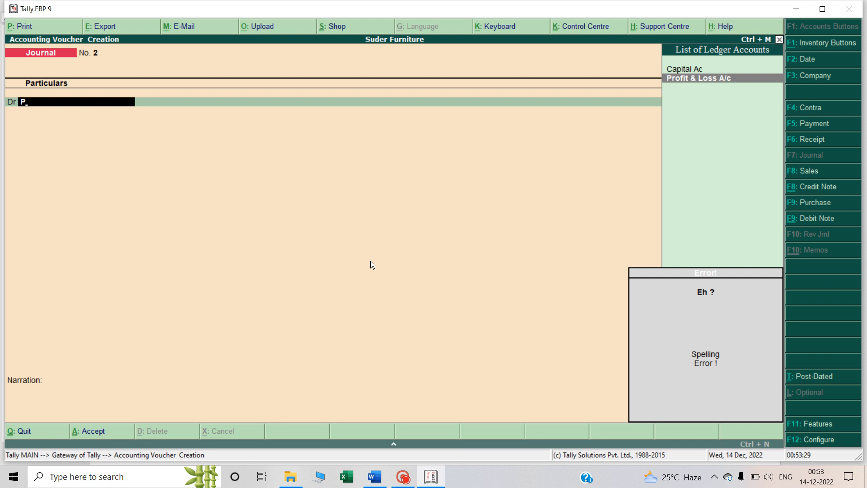
{"action": "key", "text": "BackSpace"}
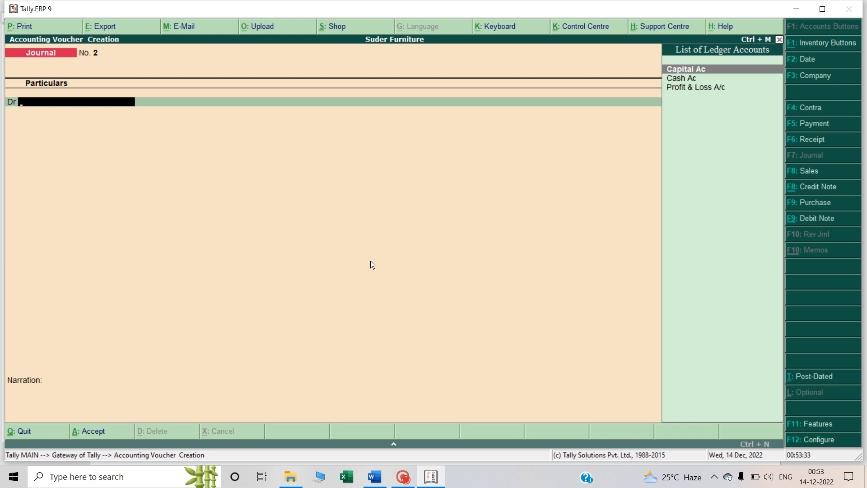
{"action": "key", "text": "alt+c"}
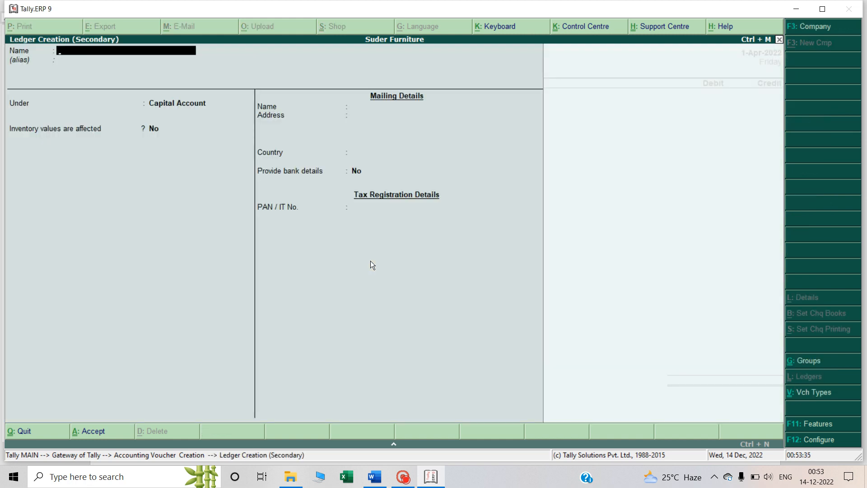
{"action": "key", "text": "Escape"}
{"action": "key", "text": "y"}
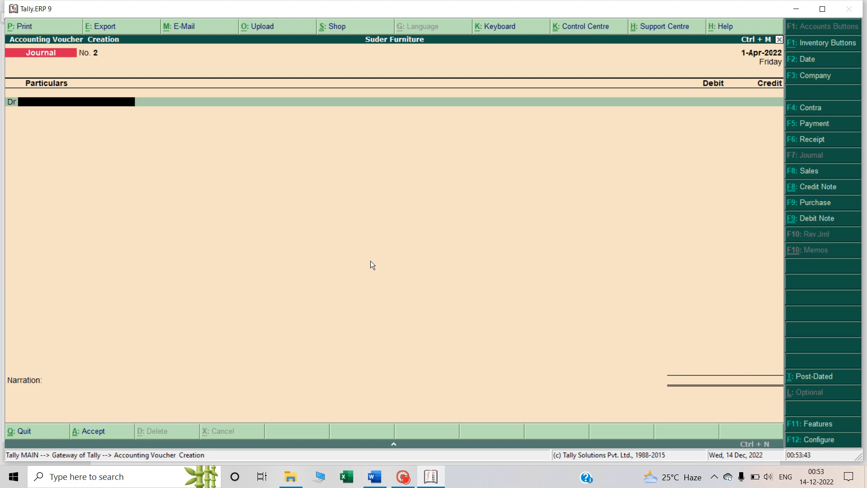
Create a ledger named Purchase Ac under Purchase Accounts from the journal voucher's debit line
{"action": "key", "text": "alt+c"}
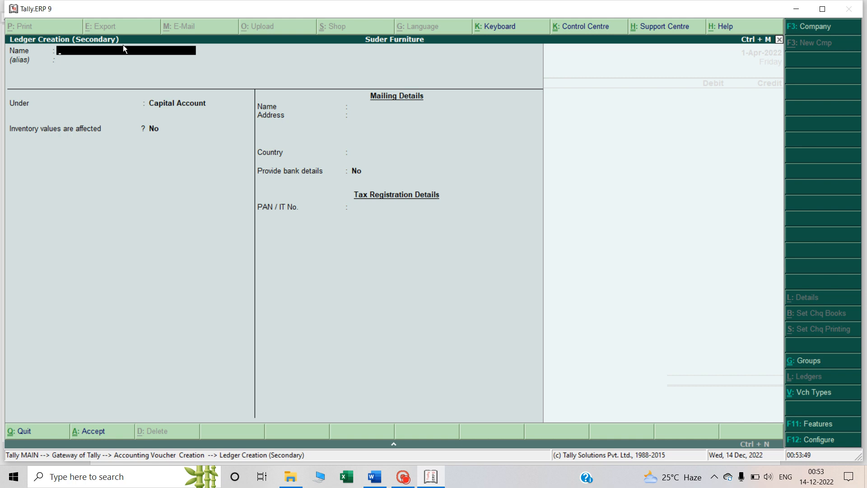
{"action": "type", "text": "Purchase A/c"}
{"action": "key", "text": "Return"}
{"action": "key", "text": "Return"}
{"action": "type", "text": "P"}
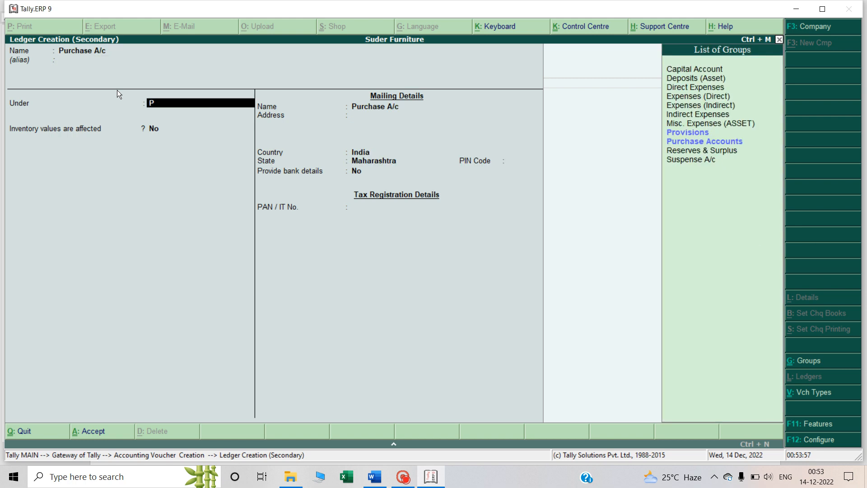
{"action": "type", "text": "urh"}
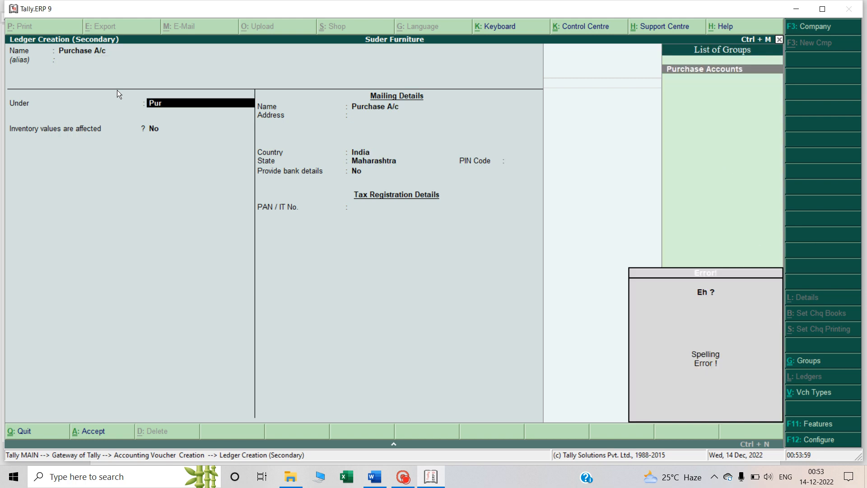
{"action": "key", "text": "Return"}
{"action": "key", "text": "Return"}
{"action": "key", "text": "ctrl+a"}
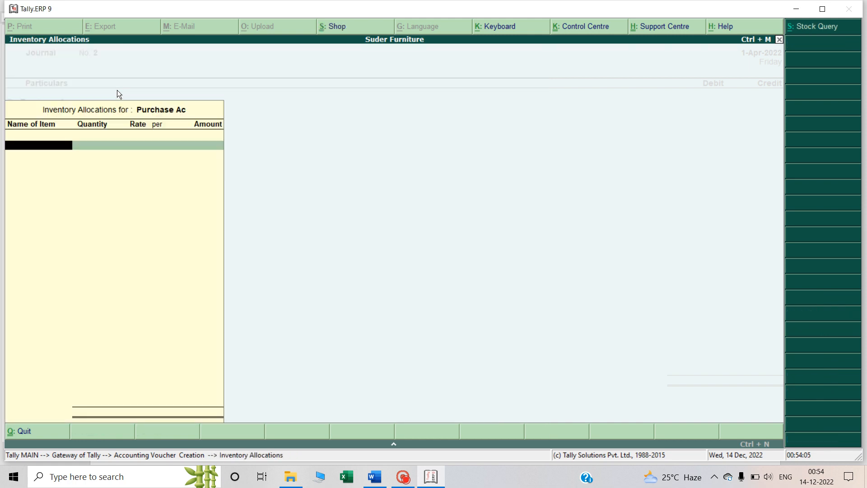
Skip the inventory allocations and debit Purchase Ac with 5000, as in the second Q3 entry
{"action": "key", "text": "Escape"}
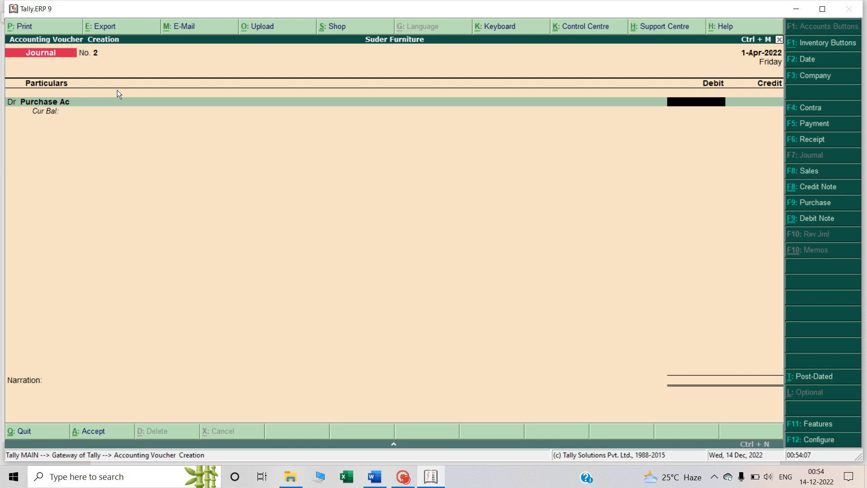
{"action": "key", "text": "alt+Tab"}
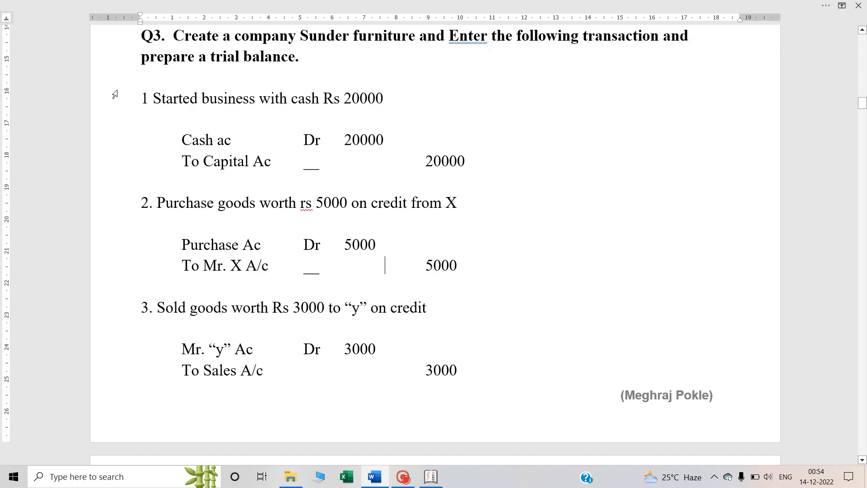
{"action": "key", "text": "alt+Tab"}
{"action": "type", "text": "5000"}
{"action": "key", "text": "Return"}
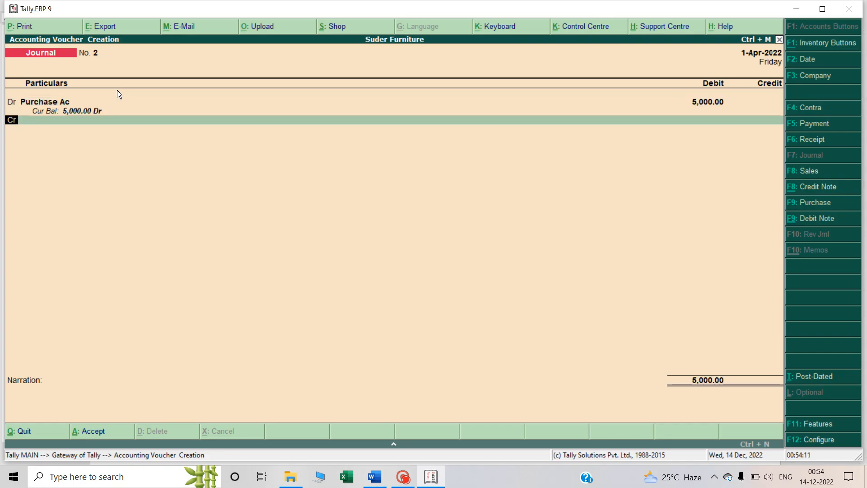
Begin a new ledger for the voucher's credit line and name it Mr X AC
{"action": "key", "text": "Return"}
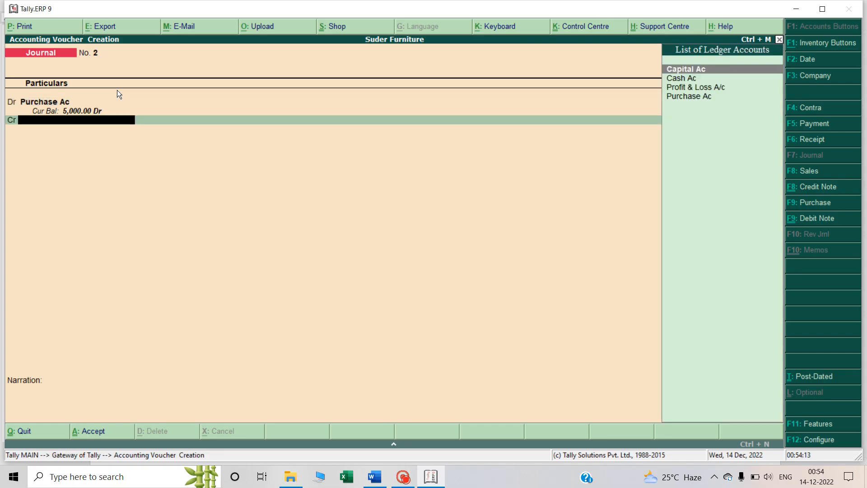
{"action": "key", "text": "alt+Tab"}
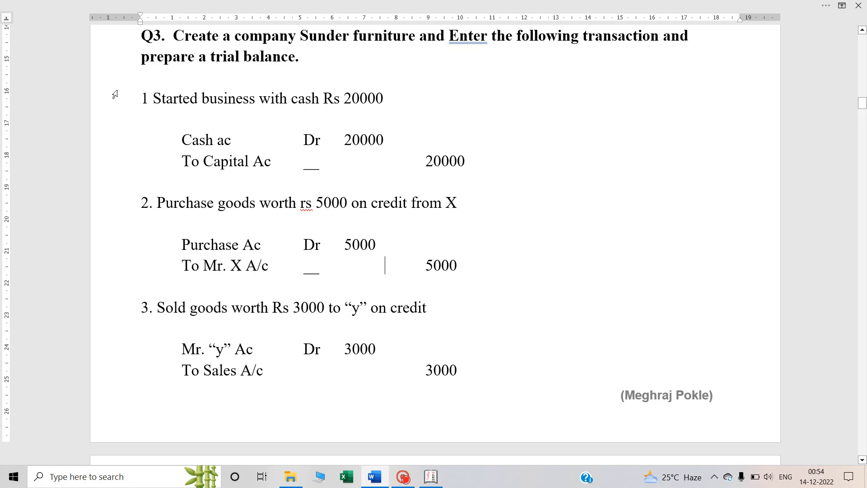
{"action": "key", "text": "alt+Tab"}
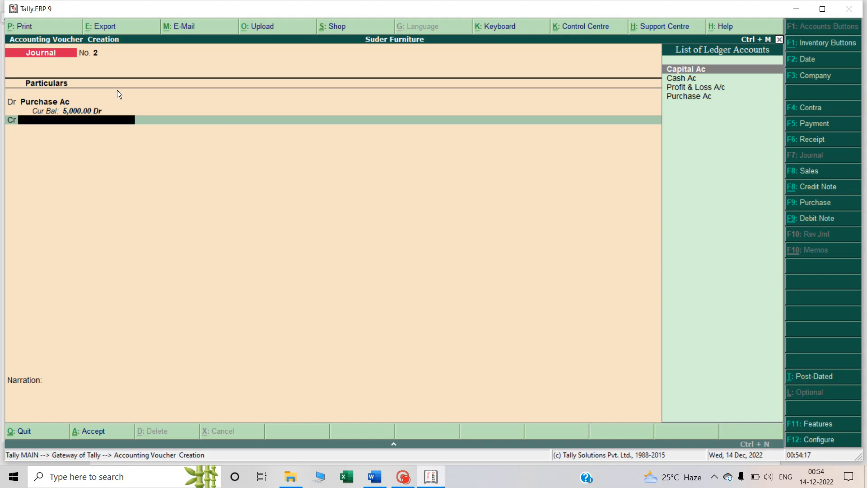
{"action": "type", "text": "R"}
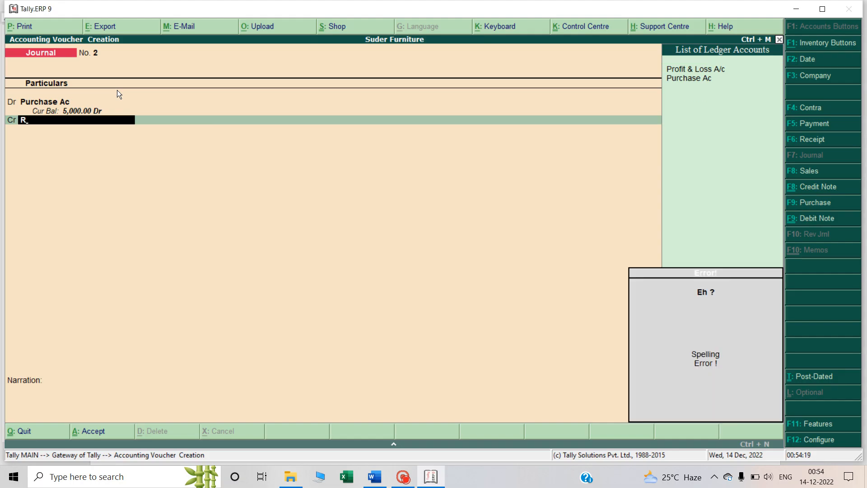
{"action": "key", "text": "BackSpace"}
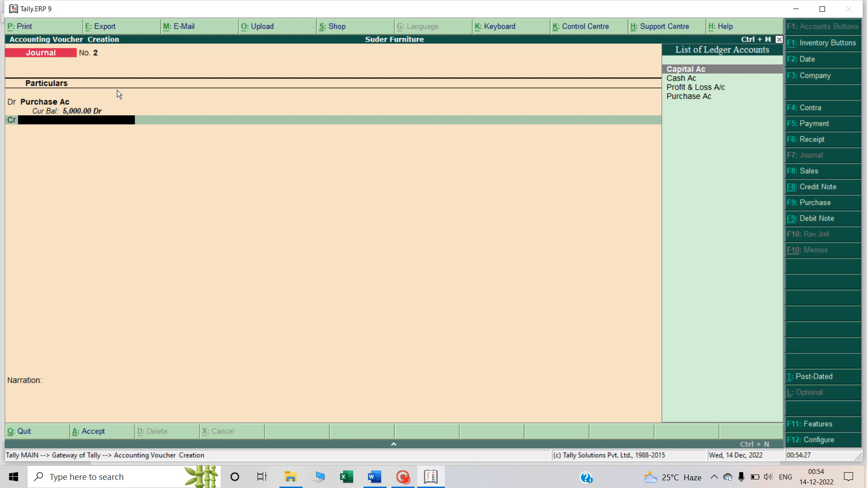
{"action": "key", "text": "alt+c"}
{"action": "type", "text": "Mr X"}
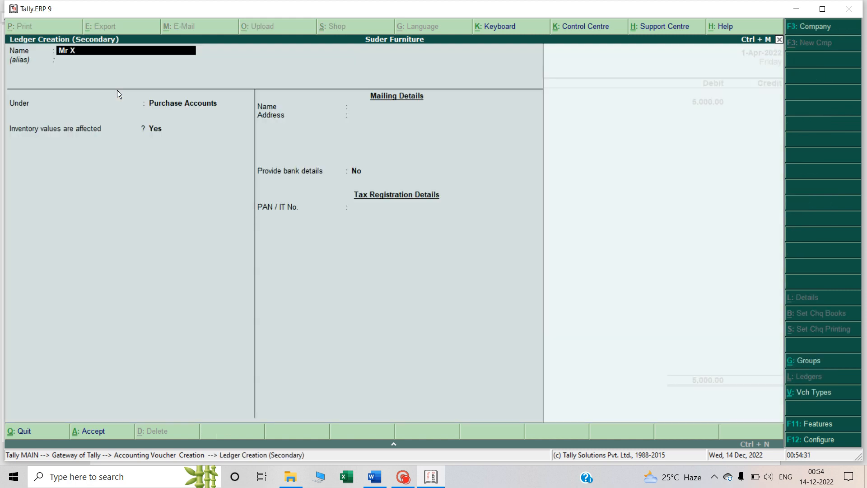
{"action": "type", "text": " AC"}
{"action": "key", "text": "Return"}
{"action": "key", "text": "Return"}
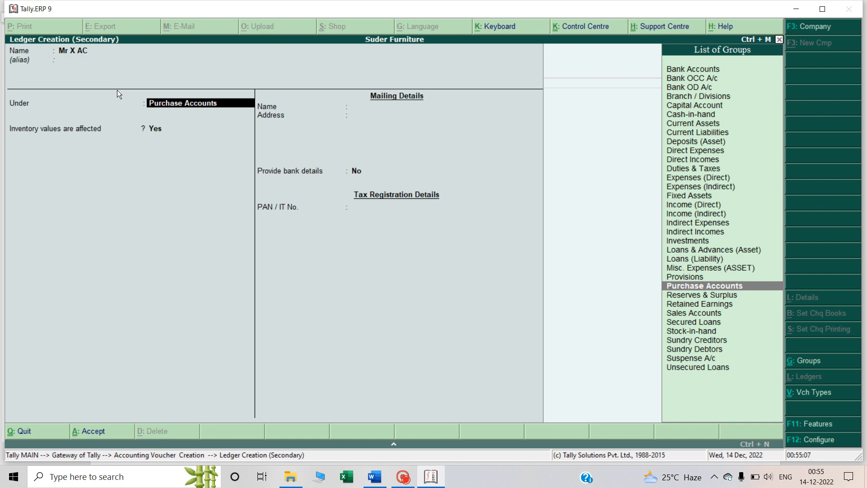
Place the Mr X AC ledger under Sundry Creditors, keep bill-by-bill balances and inventory effect at No, and accept it
{"action": "type", "text": "Credi"}
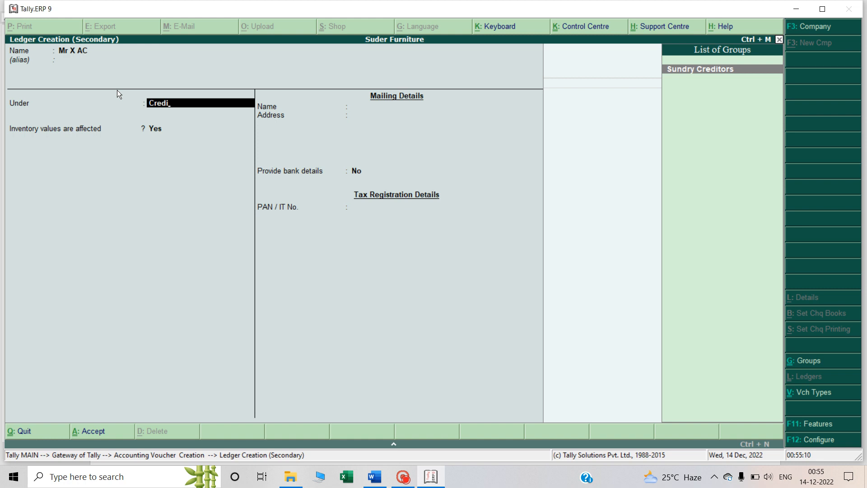
{"action": "key", "text": "Return"}
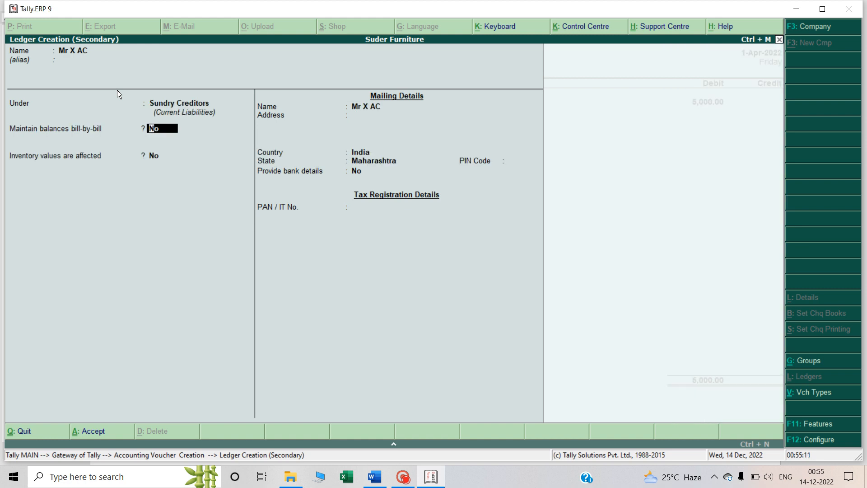
{"action": "key", "text": "Return"}
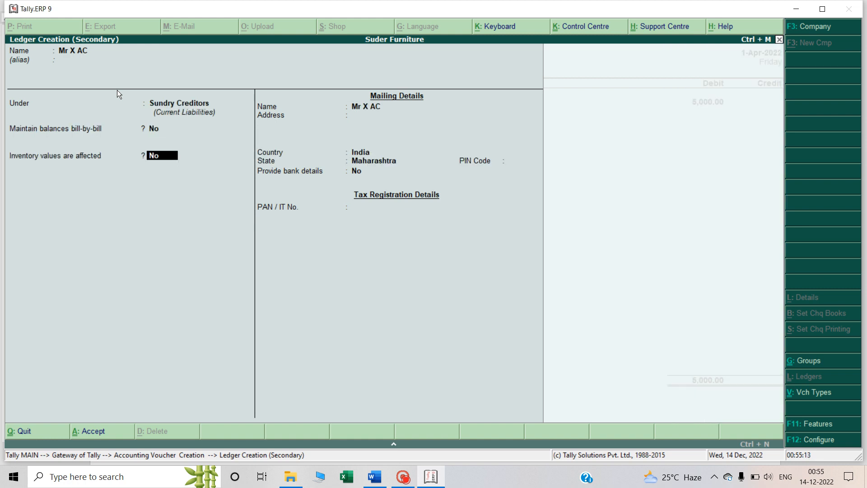
{"action": "key", "text": "Return"}
{"action": "key", "text": "Return"}
{"action": "key", "text": "Return"}
{"action": "key", "text": "Return"}
{"action": "key", "text": "Return"}
{"action": "key", "text": "Return"}
{"action": "key", "text": "Return"}
{"action": "key", "text": "Return"}
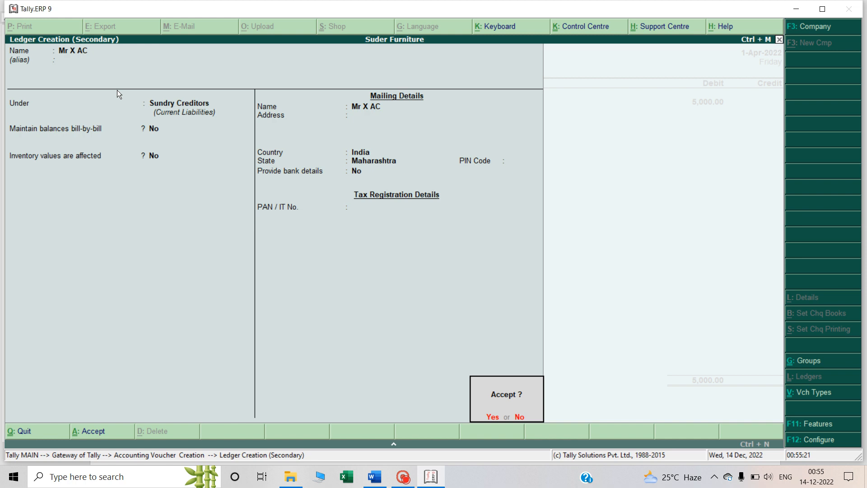
{"action": "key", "text": "Return"}
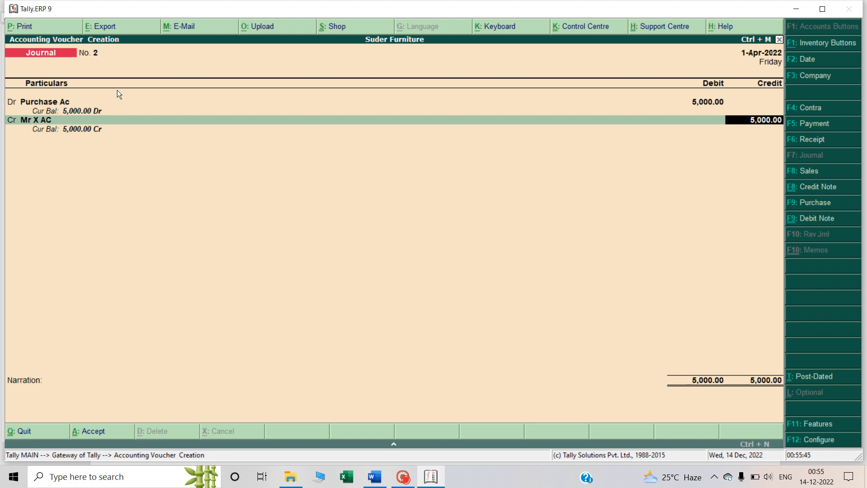
Credit Mr X AC with 5000, enter the narration "Purcahse goods on credit from mr x" and accept the voucher
{"action": "key", "text": "Return"}
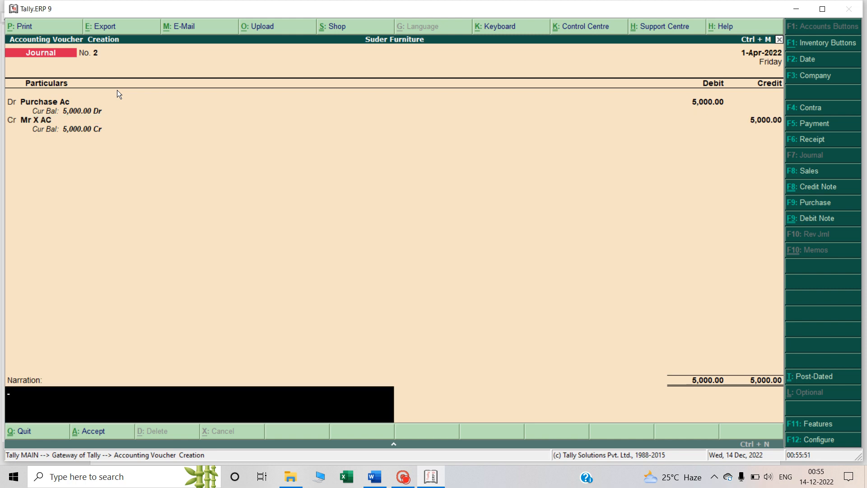
{"action": "type", "text": "Purcahse goods on cred"}
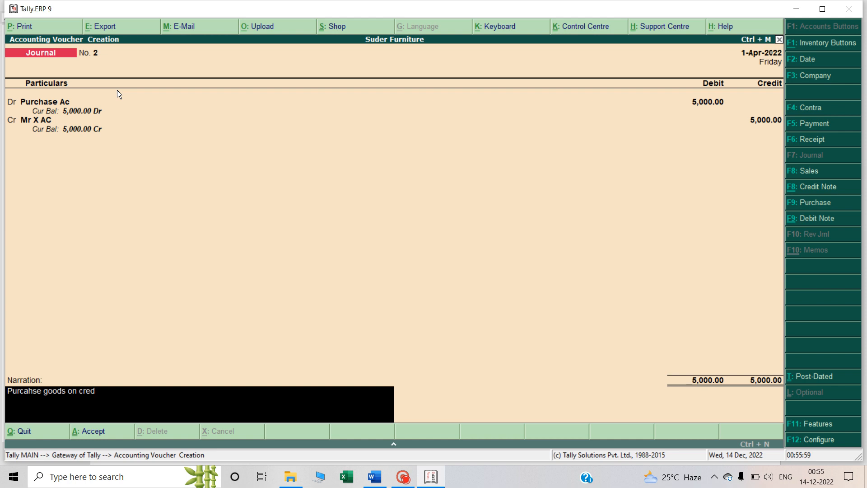
{"action": "type", "text": "it from m"}
{"action": "key", "text": "Return"}
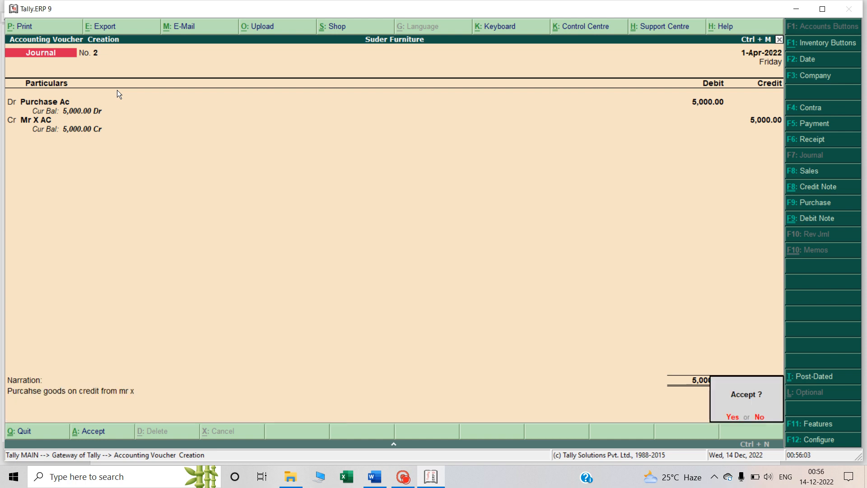
{"action": "key", "text": "Return"}
Switch to the Word notes and examine the third Q3 transaction about goods sold on credit
{"action": "key", "text": "alt+Tab"}
{"action": "scroll", "coordinate": [114, 94], "scroll_direction": "down", "scroll_amount": 4}
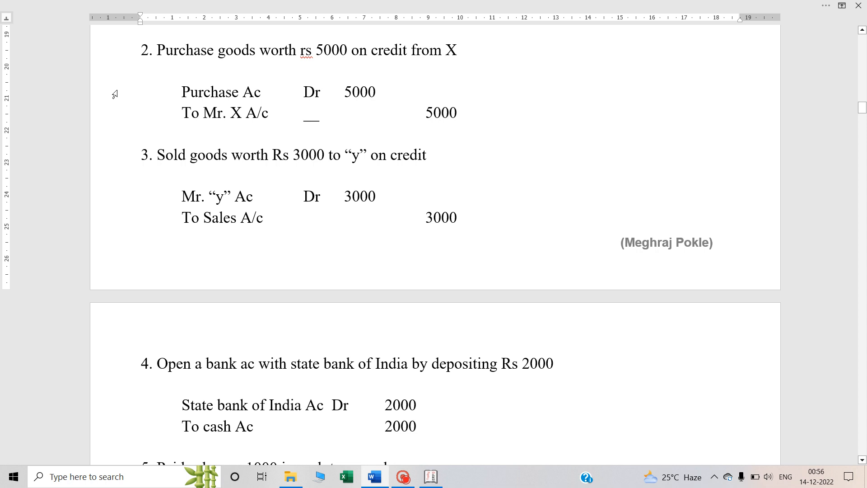
{"action": "scroll", "coordinate": [114, 94], "scroll_direction": "down", "scroll_amount": 1}
{"action": "scroll", "coordinate": [115, 94], "scroll_direction": "up", "scroll_amount": 2}
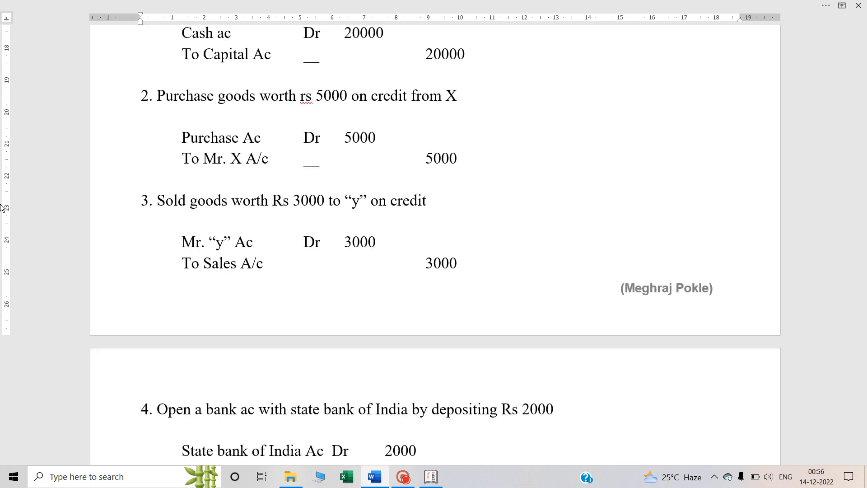
{"action": "left_click", "coordinate": [189, 200]}
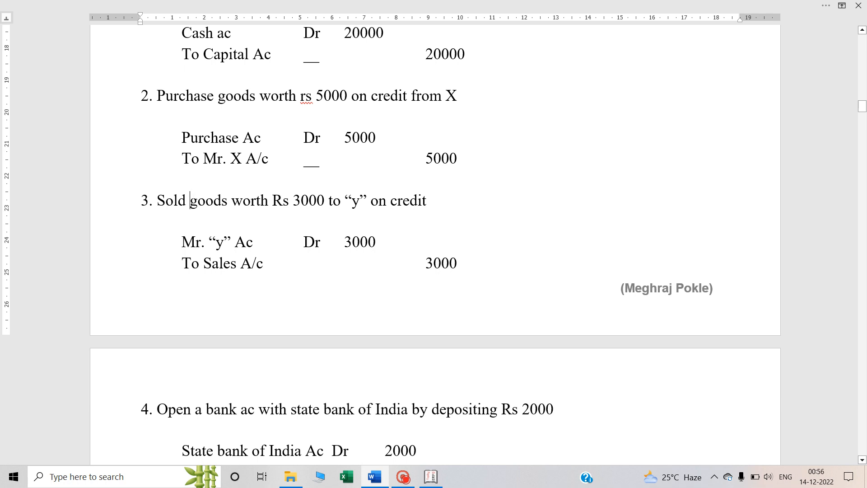
Examine the debit and credit accounts of the third transaction's entry in the notes and switch back to Tally.ERP 9
{"action": "left_click", "coordinate": [351, 200]}
{"action": "scroll", "coordinate": [352, 205], "scroll_direction": "down", "scroll_amount": 1}
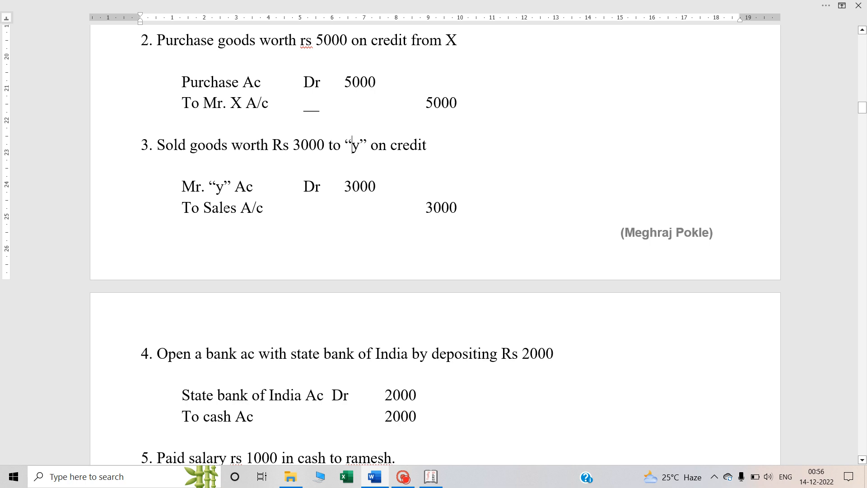
{"action": "double_click", "coordinate": [225, 210]}
{"action": "key", "text": "Up"}
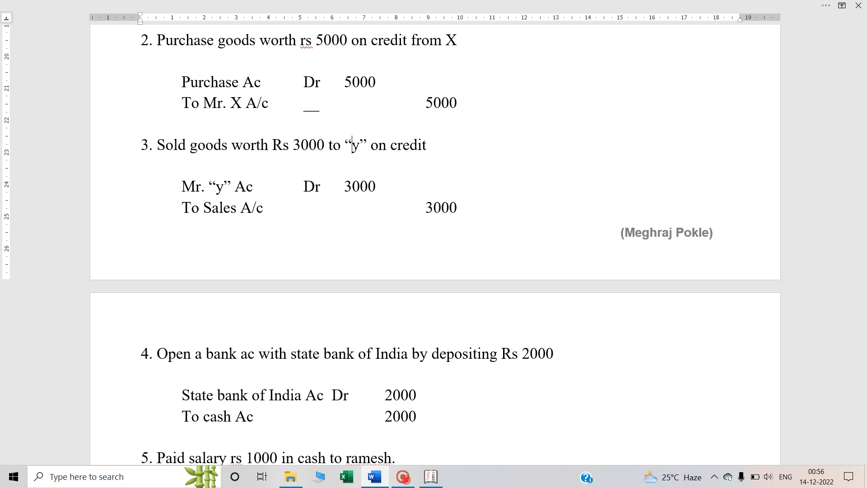
{"action": "double_click", "coordinate": [315, 189]}
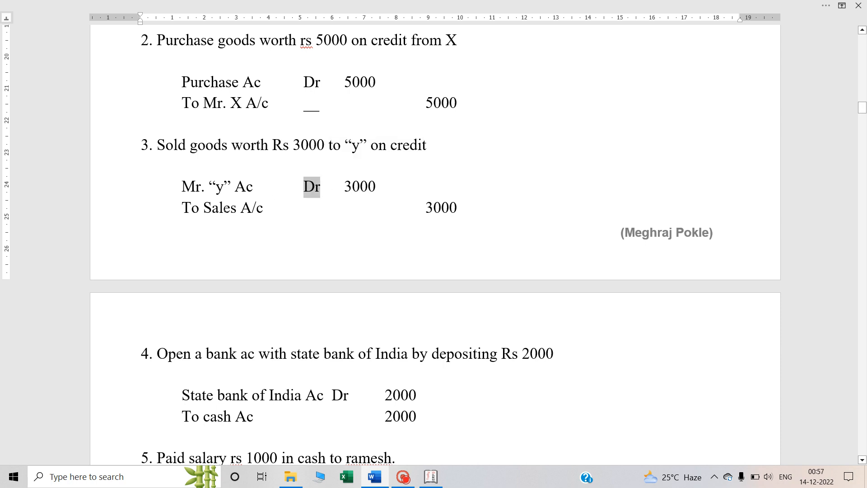
{"action": "key", "text": "alt+Tab"}
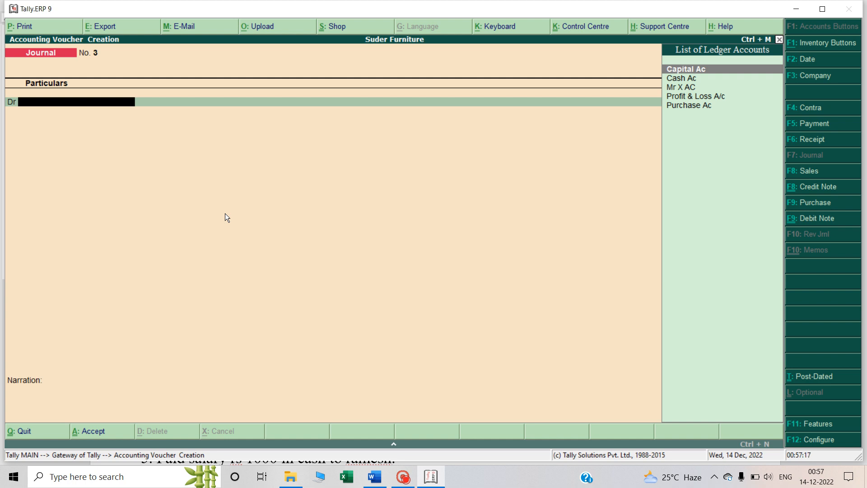
{"action": "key", "text": "alt+Tab"}
{"action": "key", "text": "alt+Tab"}
{"action": "type", "text": "MR"}
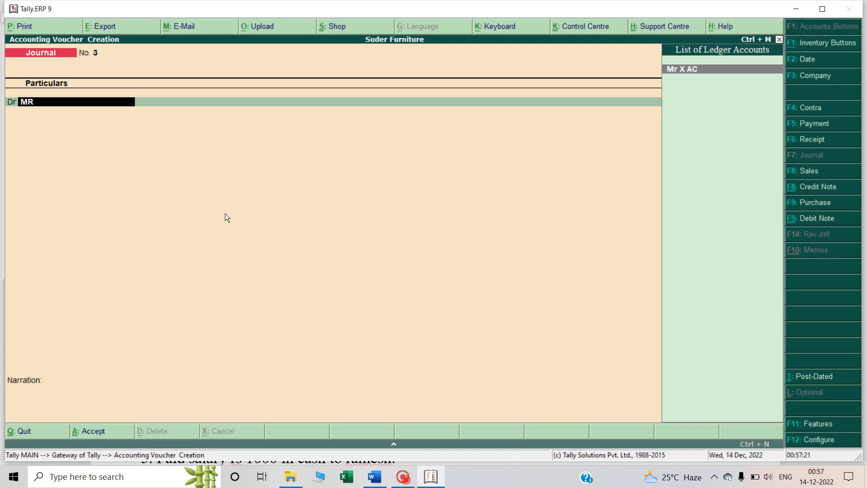
{"action": "type", "text": "."}
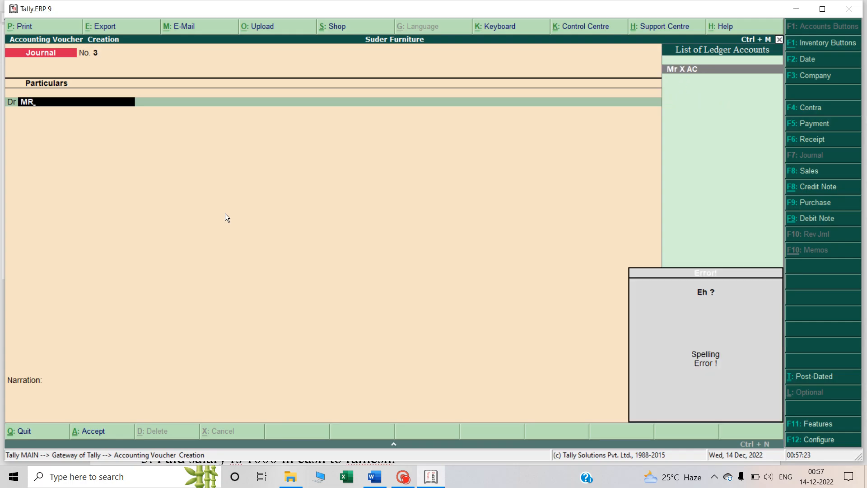
{"action": "key", "text": "BackSpace"}
{"action": "key", "text": "BackSpace"}
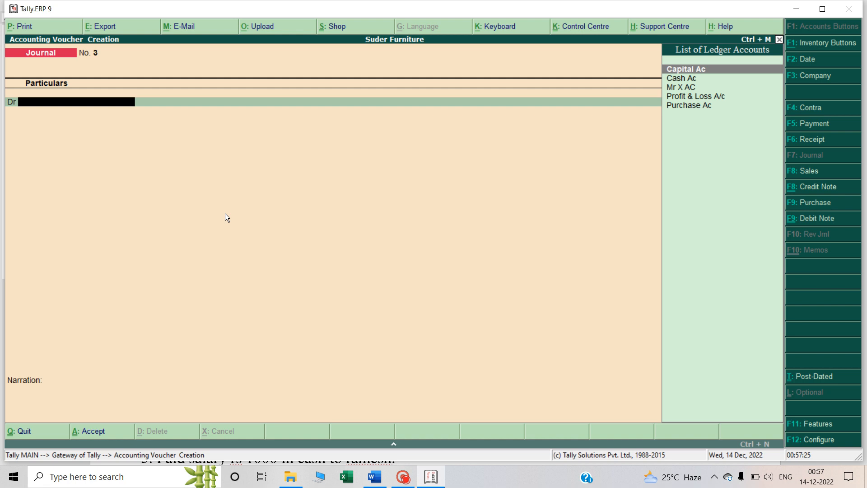
{"action": "key", "text": "alt+c"}
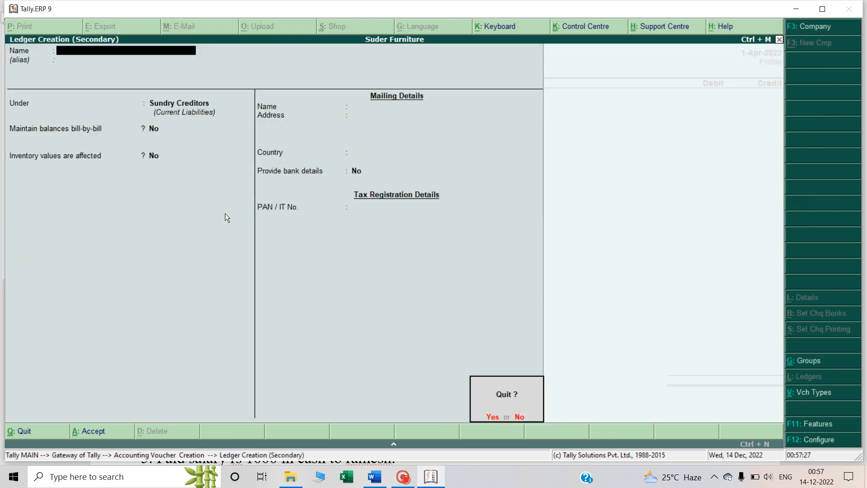
{"action": "key", "text": "Escape"}
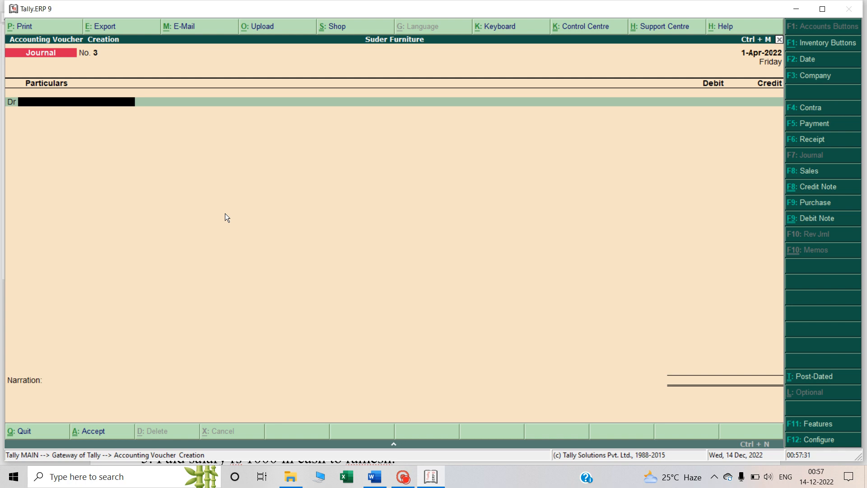
Create a ledger named Mr Y under Sundry Debtors for the voucher's debit line and accept it
{"action": "key", "text": "alt+c"}
{"action": "type", "text": "Mr Y"}
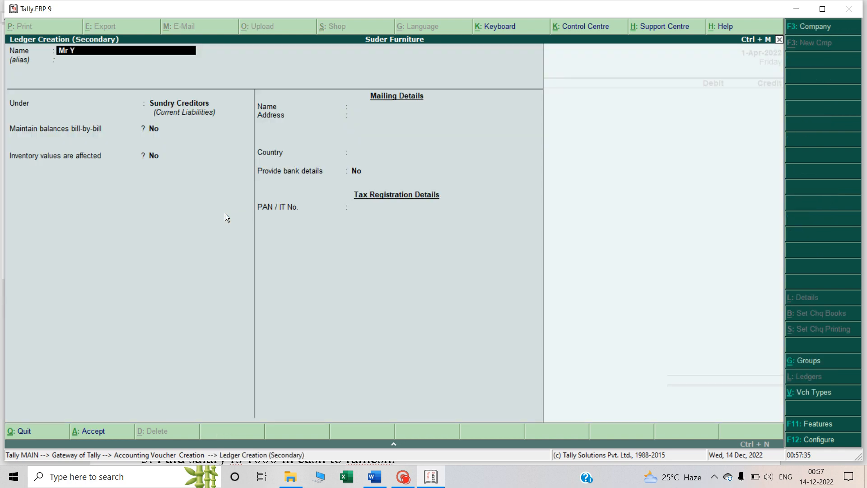
{"action": "key", "text": "Return"}
{"action": "key", "text": "Return"}
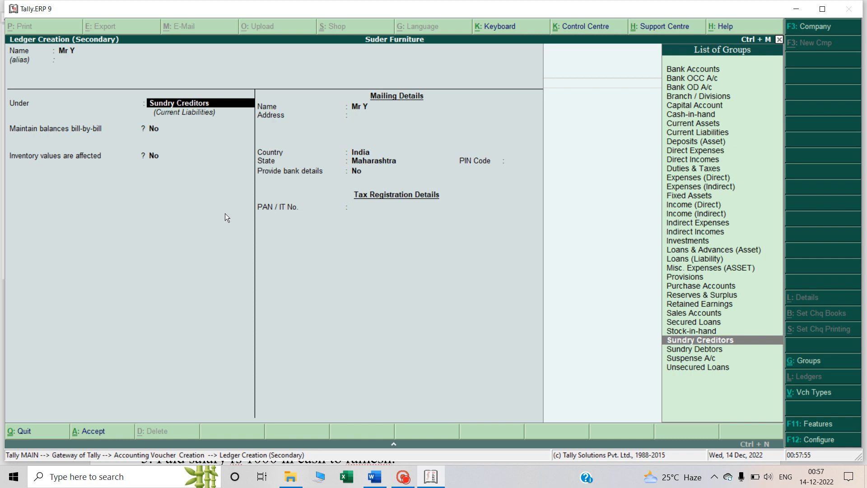
{"action": "type", "text": "De"}
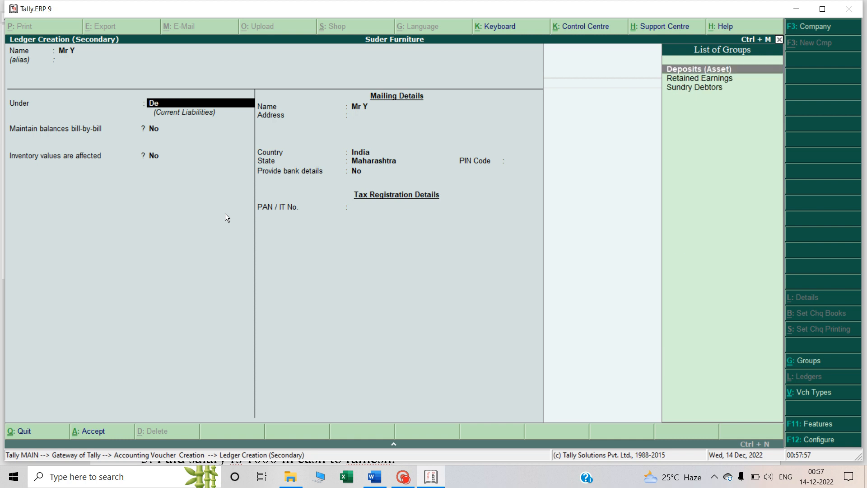
{"action": "type", "text": "bto"}
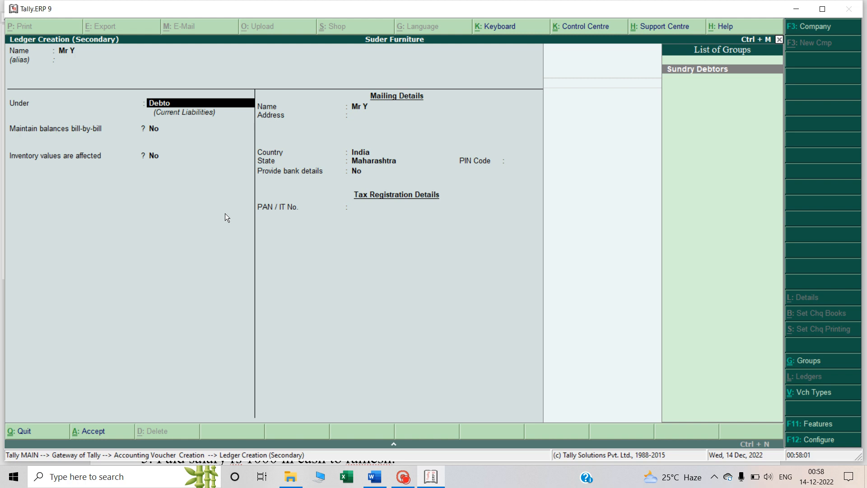
{"action": "key", "text": "Return"}
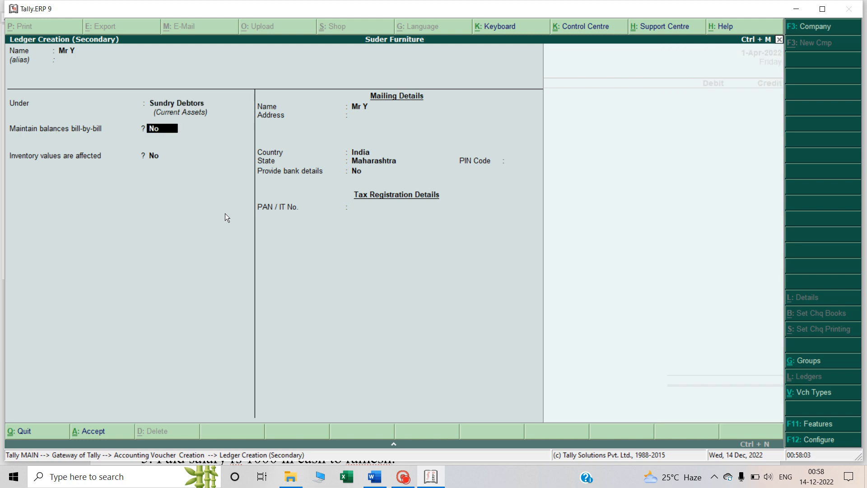
{"action": "key", "text": "ctrl+a"}
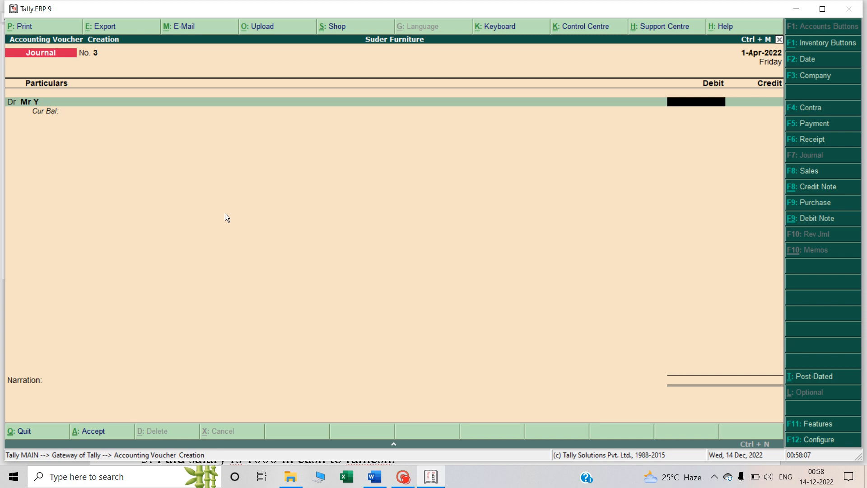
Check the third transaction's amount in the Word notes and debit Mr Y with 3000 in the Tally.ERP 9 journal voucher
{"action": "key", "text": "alt+Tab"}
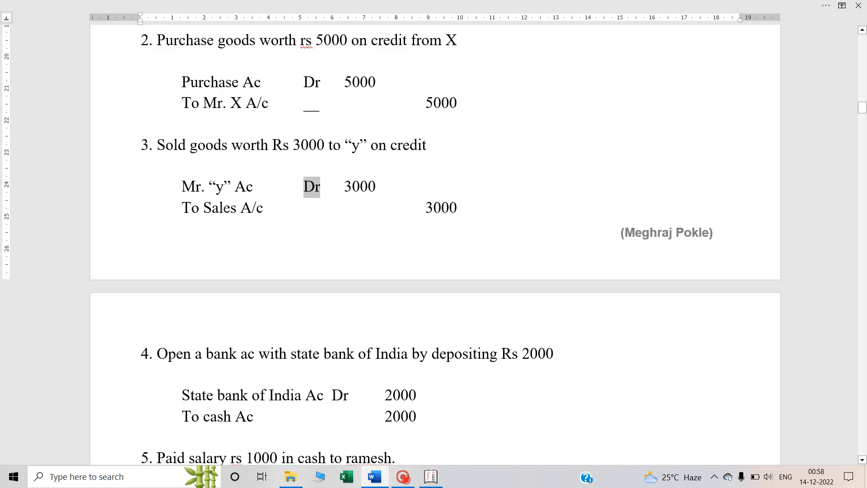
{"action": "key", "text": "alt+Tab"}
{"action": "key", "text": "alt+Tab"}
{"action": "key", "text": "alt+Tab"}
{"action": "type", "text": "3000"}
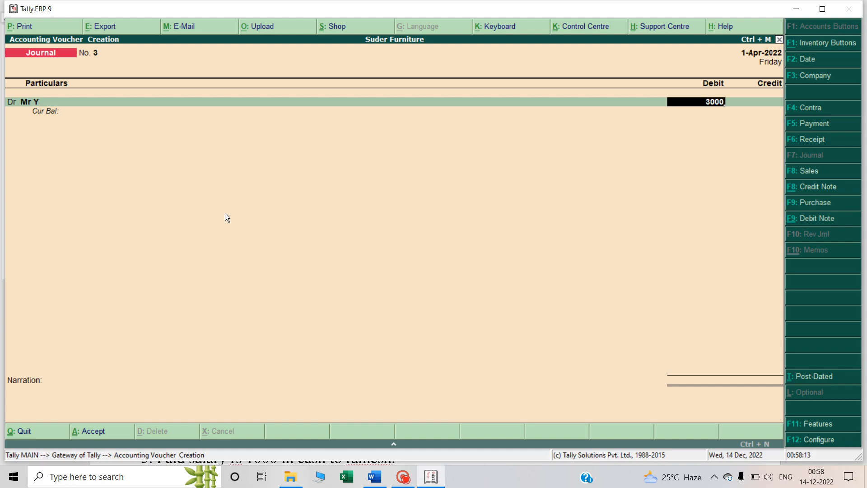
{"action": "key", "text": "Return"}
{"action": "key", "text": "Return"}
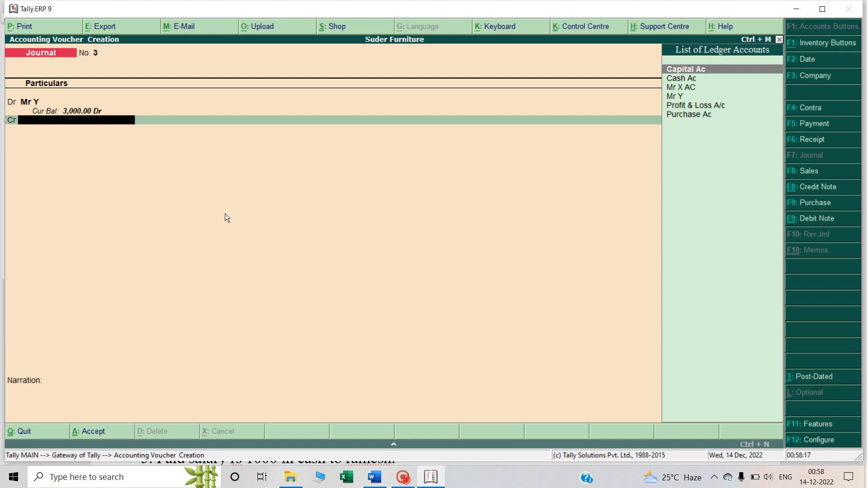
Create a ledger named Salse Ac under Sales Accounts for the voucher's credit line and accept it
{"action": "type", "text": "Ssa"}
{"action": "key", "text": "BackSpace"}
{"action": "key", "text": "BackSpace"}
{"action": "key", "text": "BackSpace"}
{"action": "key", "text": "alt+c"}
{"action": "type", "text": "Sa"}
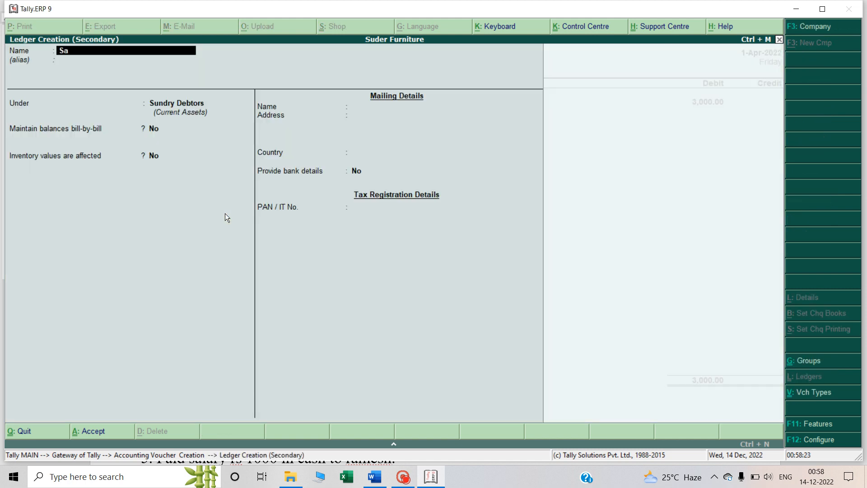
{"action": "type", "text": "lse Ac"}
{"action": "key", "text": "Return"}
{"action": "key", "text": "Return"}
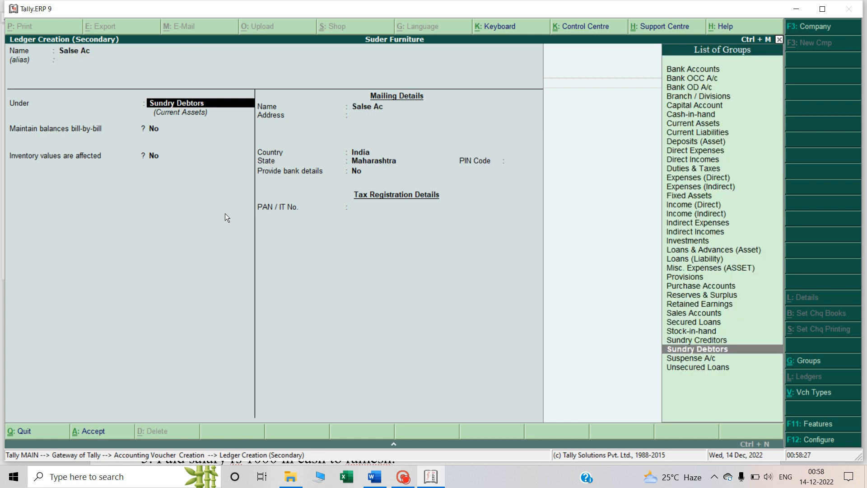
{"action": "type", "text": "Sa"}
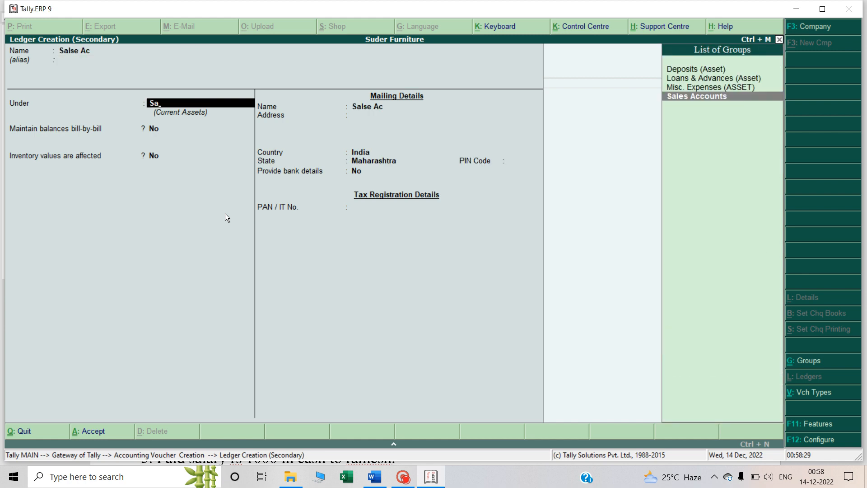
{"action": "key", "text": "Return"}
{"action": "key", "text": "Return"}
Credit Salse Ac with 3000, leave the narration blank and accept the journal voucher
{"action": "key", "text": "Return"}
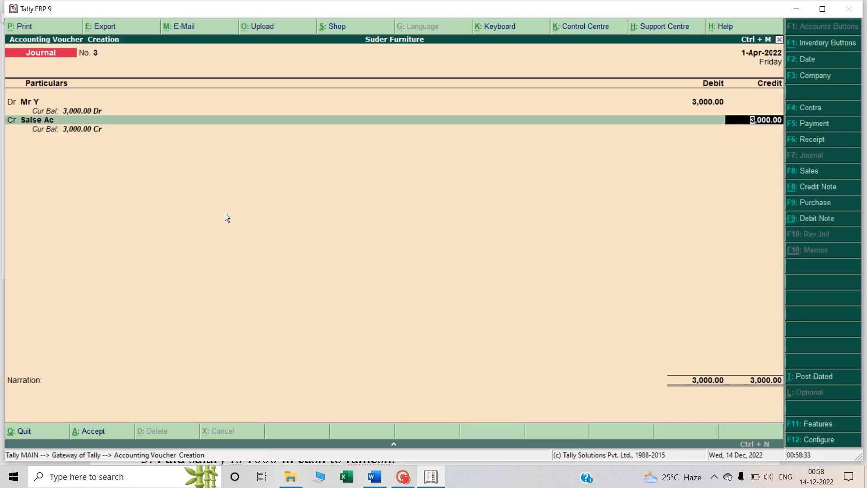
{"action": "key", "text": "Return"}
{"action": "key", "text": "Return"}
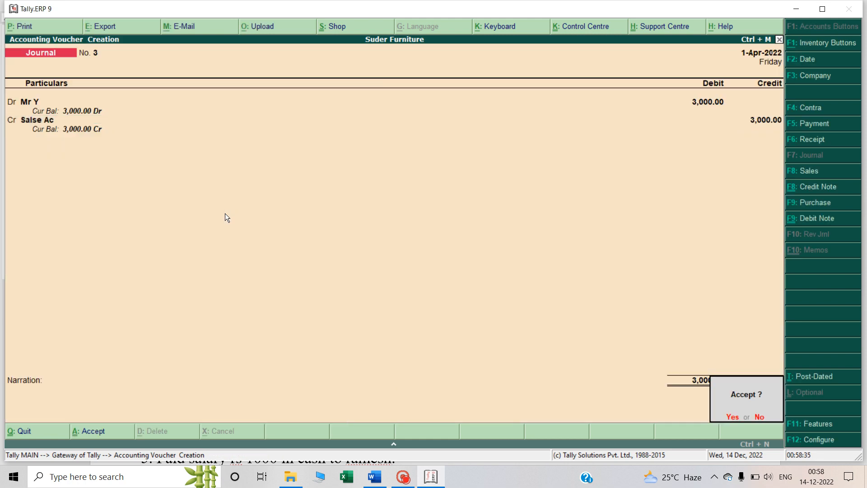
{"action": "key", "text": "Return"}
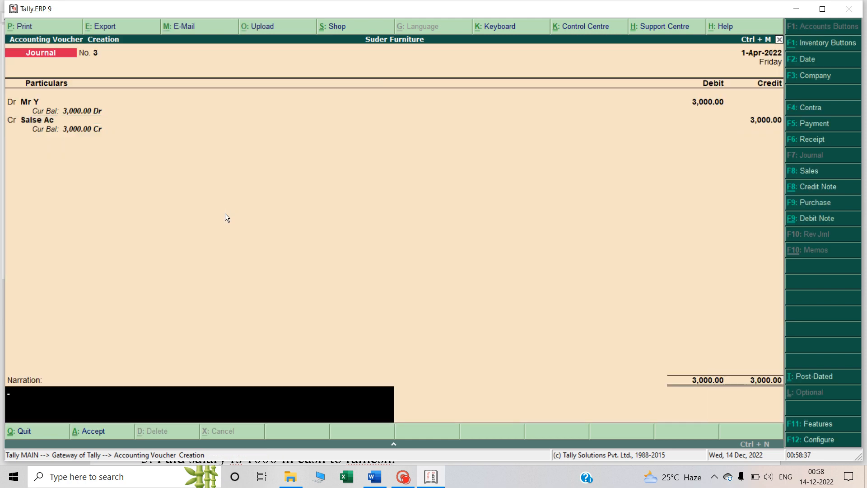
{"action": "key", "text": "Return"}
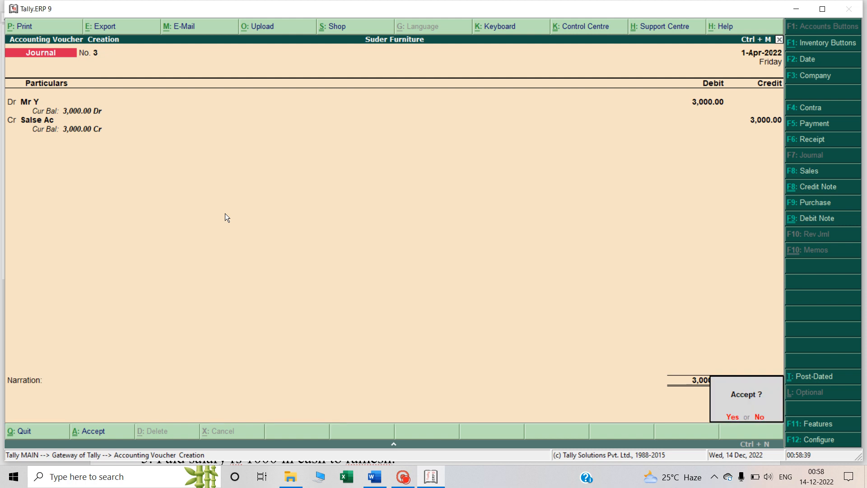
{"action": "key", "text": "Return"}
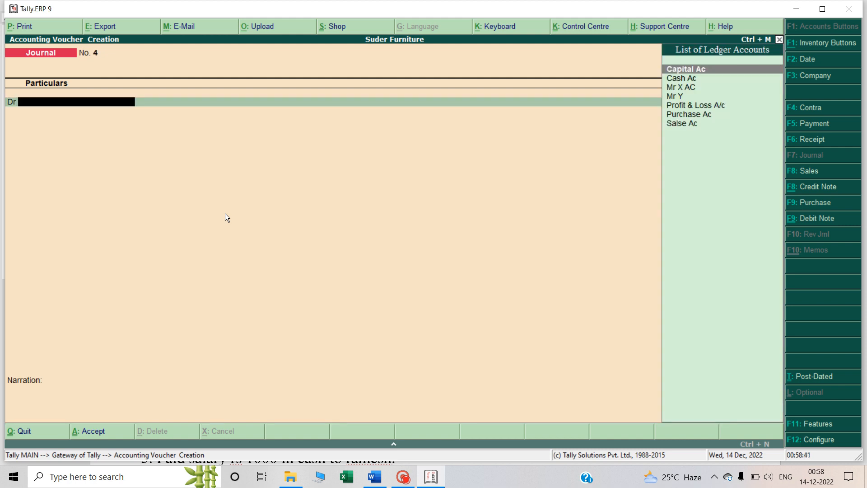
Switch to the Word notes and examine the fourth transaction about opening a bank account and the transactions that follow it
{"action": "key", "text": "alt+Tab"}
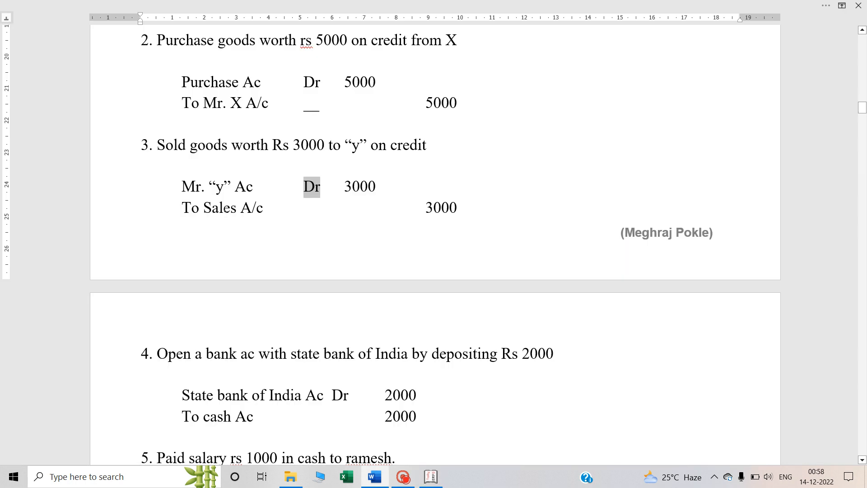
{"action": "scroll", "coordinate": [225, 213], "scroll_direction": "down", "scroll_amount": 5}
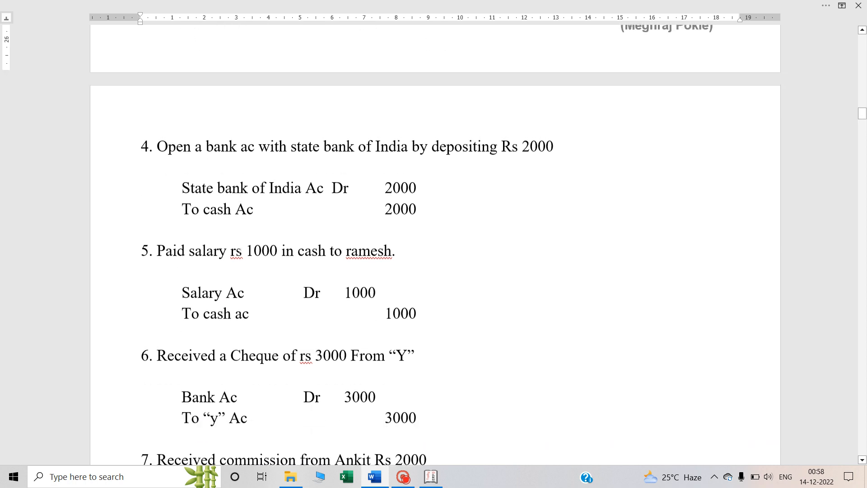
{"action": "scroll", "coordinate": [434, 244], "scroll_direction": "down", "scroll_amount": 5}
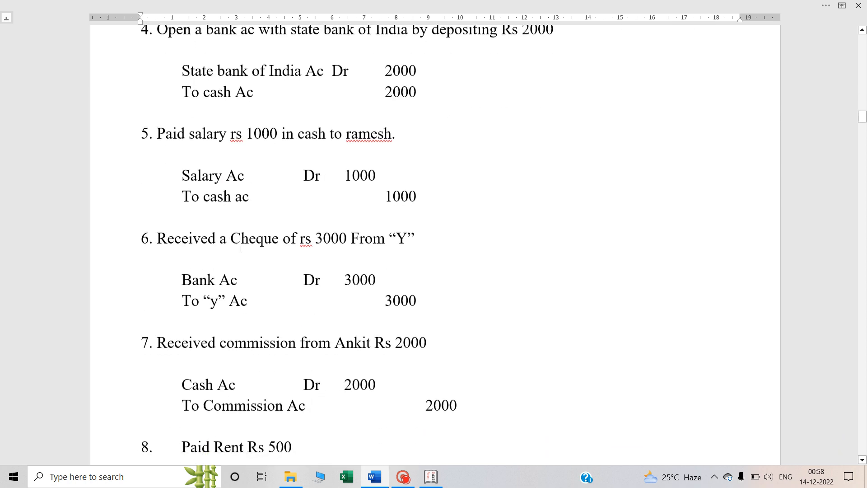
{"action": "scroll", "coordinate": [434, 244], "scroll_direction": "up", "scroll_amount": 3}
{"action": "scroll", "coordinate": [433, 244], "scroll_direction": "up", "scroll_amount": 1}
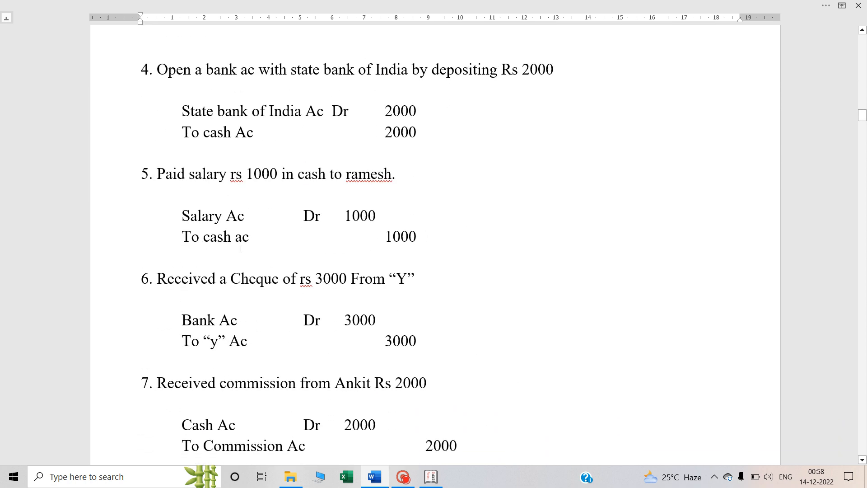
{"action": "scroll", "coordinate": [433, 244], "scroll_direction": "down", "scroll_amount": 3}
{"action": "scroll", "coordinate": [433, 244], "scroll_direction": "up", "scroll_amount": 3}
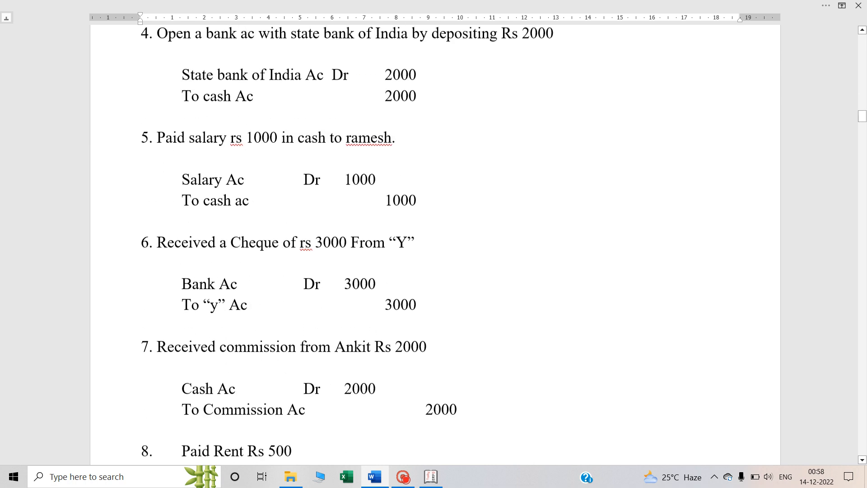
{"action": "key", "text": "alt+Tab"}
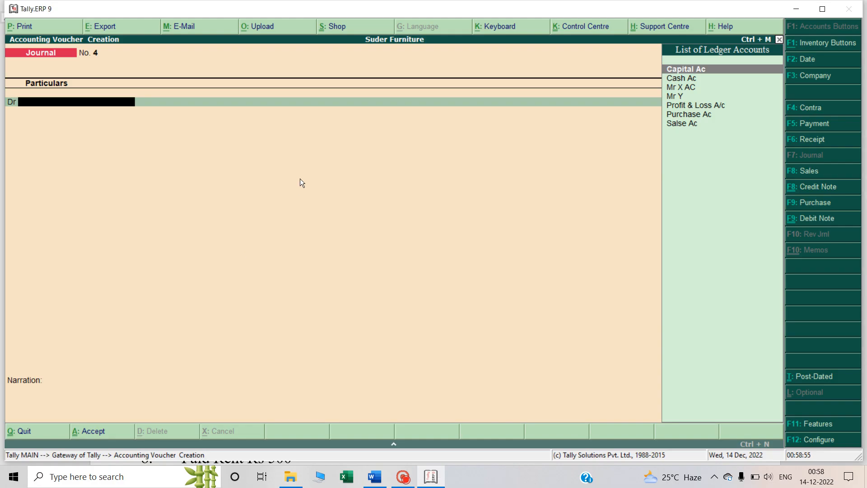
{"action": "key", "text": "alt+Tab"}
{"action": "scroll", "coordinate": [434, 244], "scroll_direction": "up", "scroll_amount": 3}
{"action": "scroll", "coordinate": [300, 178], "scroll_direction": "up", "scroll_amount": 2}
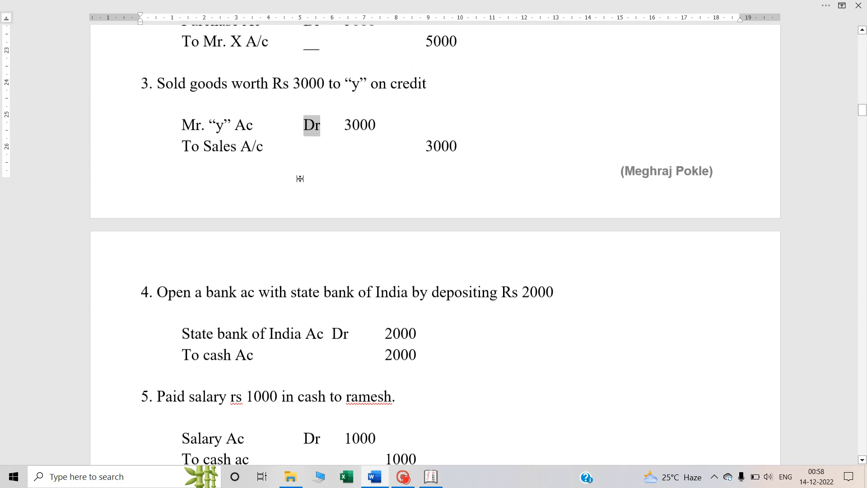
{"action": "scroll", "coordinate": [300, 178], "scroll_direction": "down", "scroll_amount": 1}
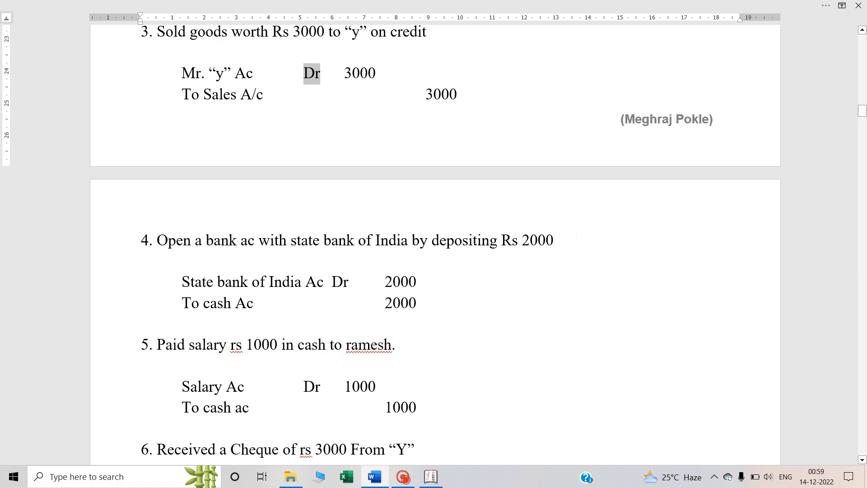
Add the note "(F4) Contra Voucher" at the end of the fourth transaction's heading in the Word notes
{"action": "left_click", "coordinate": [555, 239]}
{"action": "type", "text": "("}
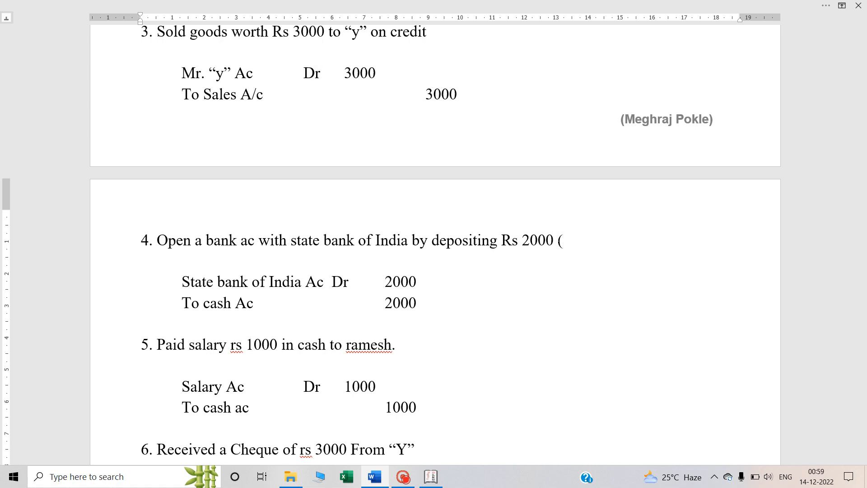
{"action": "type", "text": "F4) Contra V"}
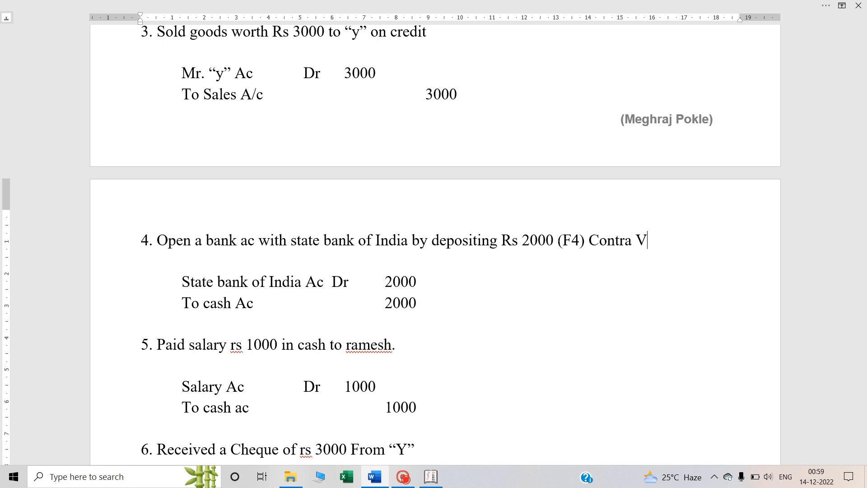
{"action": "type", "text": "oucher"}
{"action": "key", "text": "alt"}
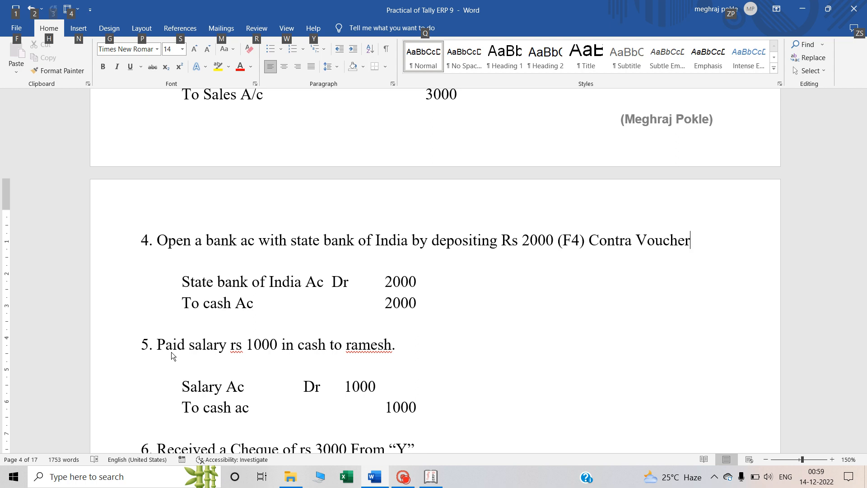
Examine the fourth transaction's entry for its State bank of India debit line and cash credit line
{"action": "left_click", "coordinate": [218, 304]}
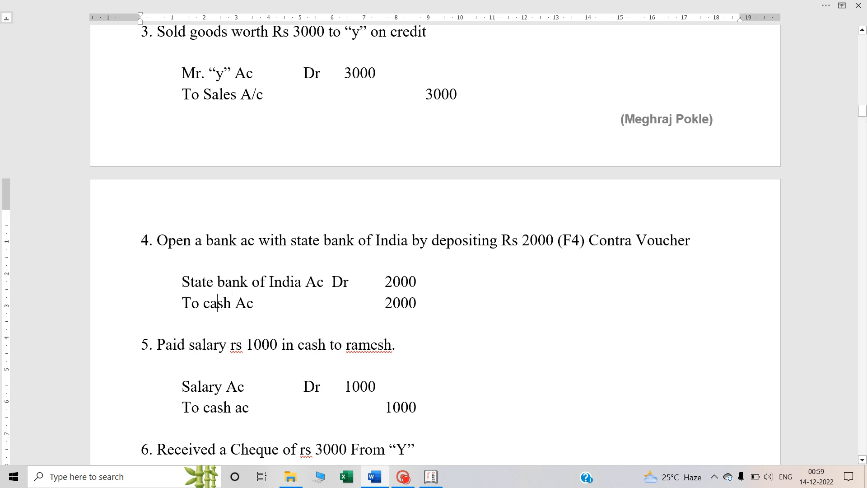
{"action": "double_click", "coordinate": [228, 280]}
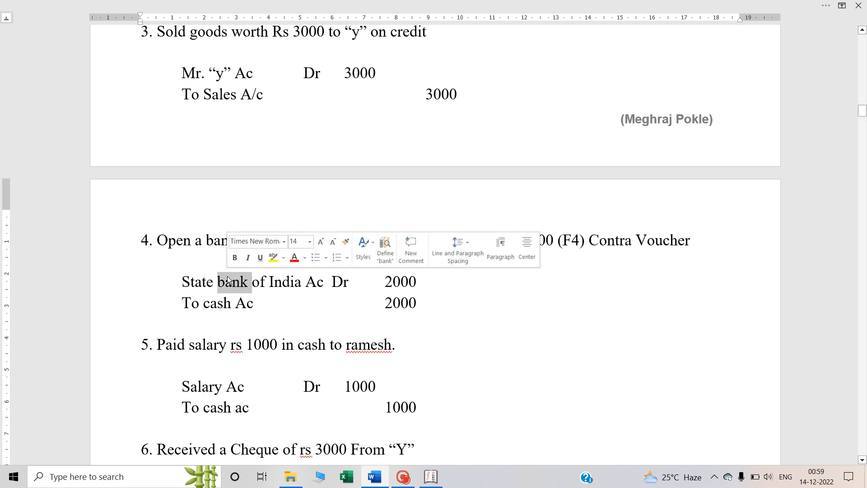
{"action": "left_click", "coordinate": [233, 285]}
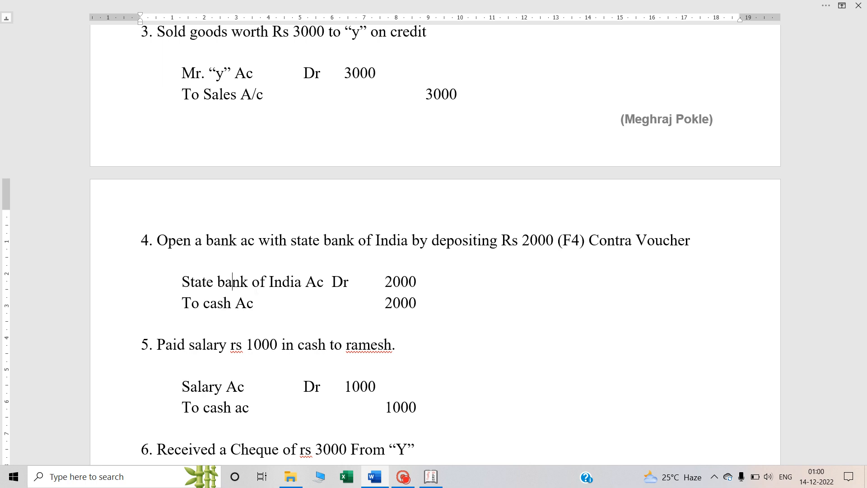
{"action": "double_click", "coordinate": [341, 284]}
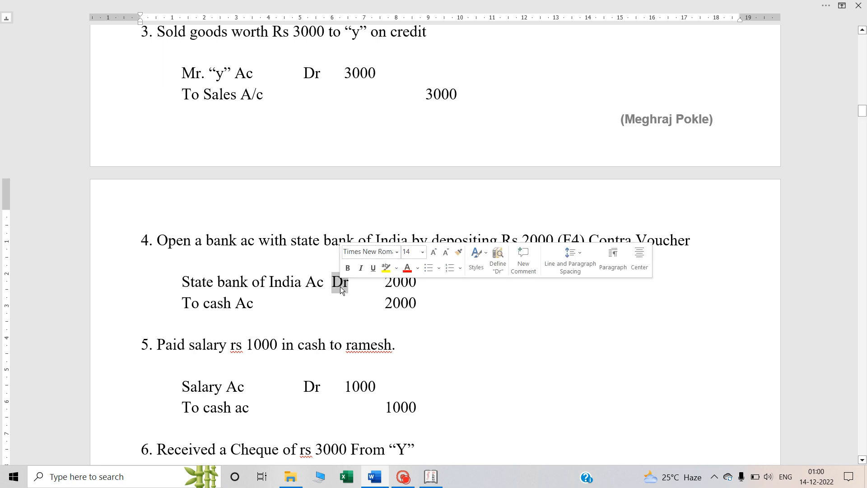
{"action": "double_click", "coordinate": [216, 304]}
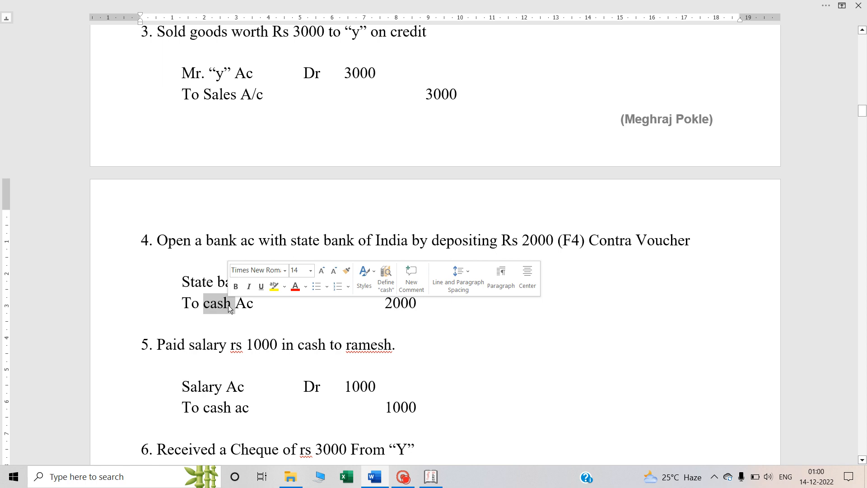
{"action": "left_click", "coordinate": [296, 304]}
Switch to Tally.ERP 9, start a contra voucher and choose Cash as the credited ledger
{"action": "key", "text": "alt+Tab"}
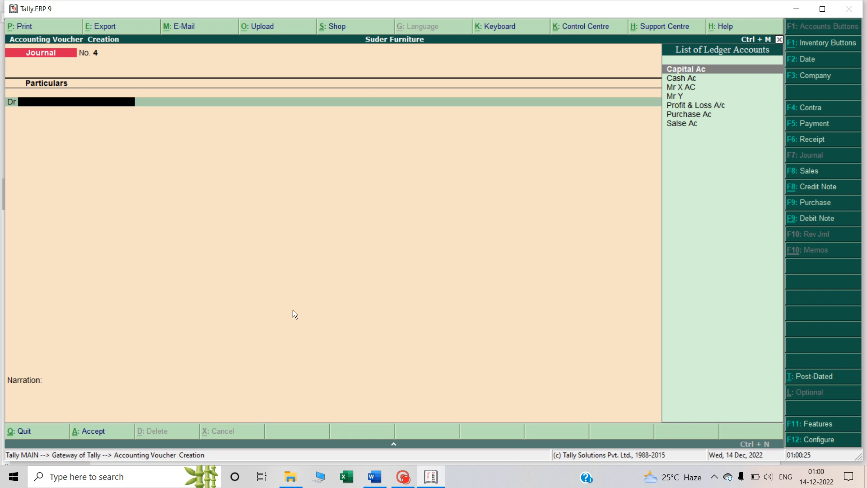
{"action": "key", "text": "F4"}
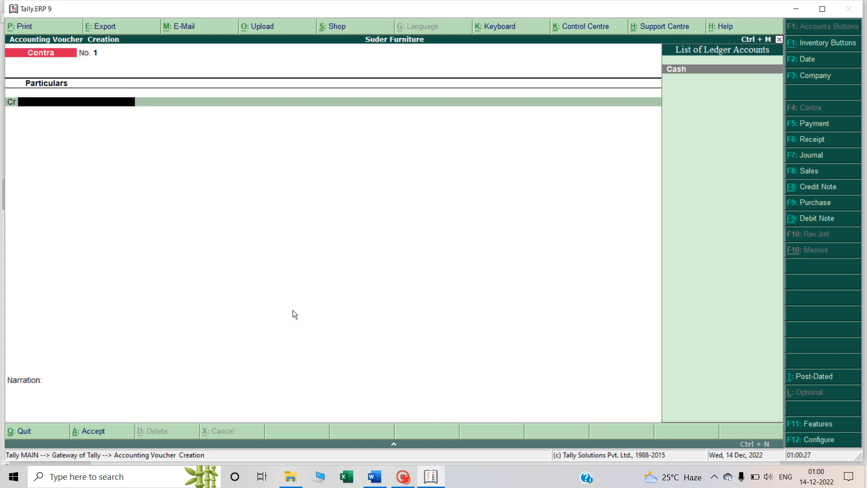
{"action": "key", "text": "alt+Tab"}
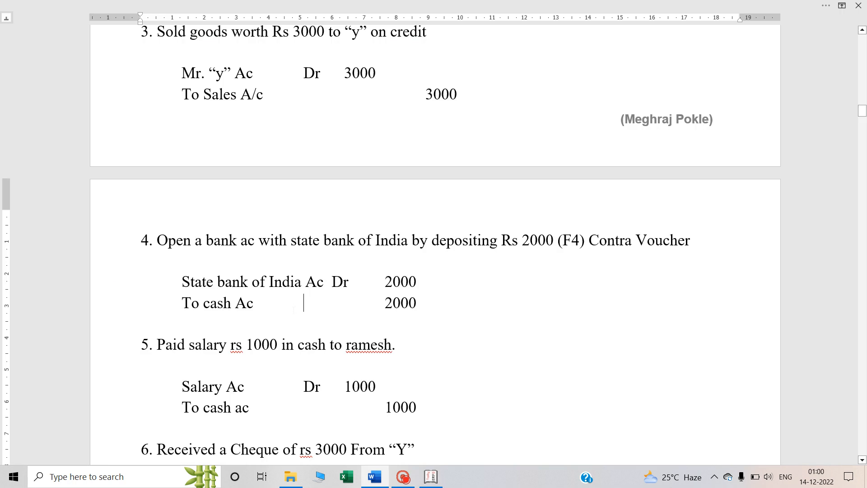
{"action": "key", "text": "alt+Tab"}
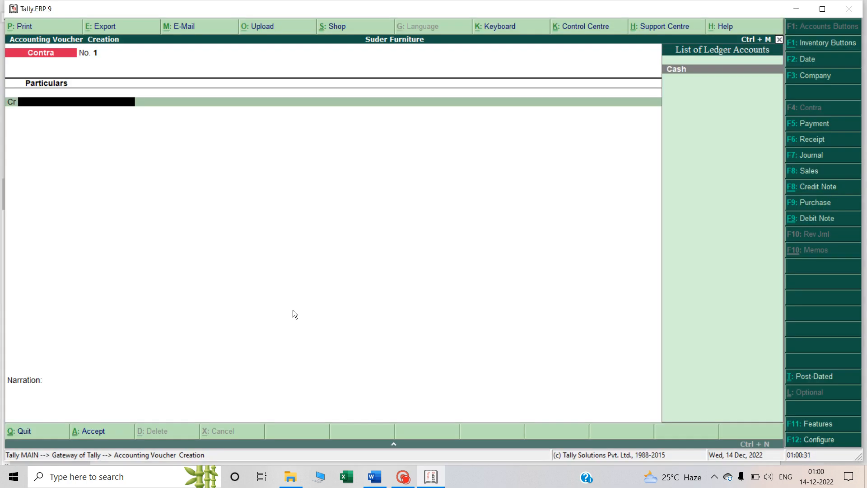
{"action": "type", "text": "Cash"}
{"action": "key", "text": "Return"}
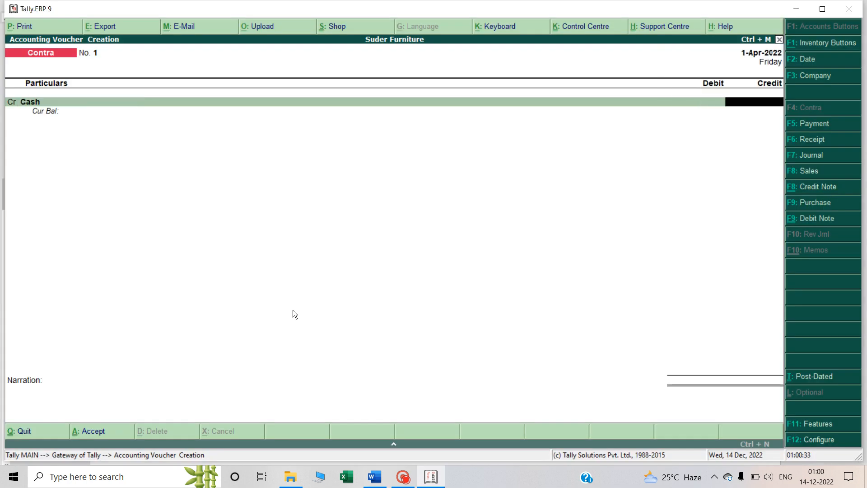
Check the fourth transaction's amount in the Word notes and credit Cash with 2000 in the Tally.ERP 9 contra voucher
{"action": "key", "text": "alt+Tab"}
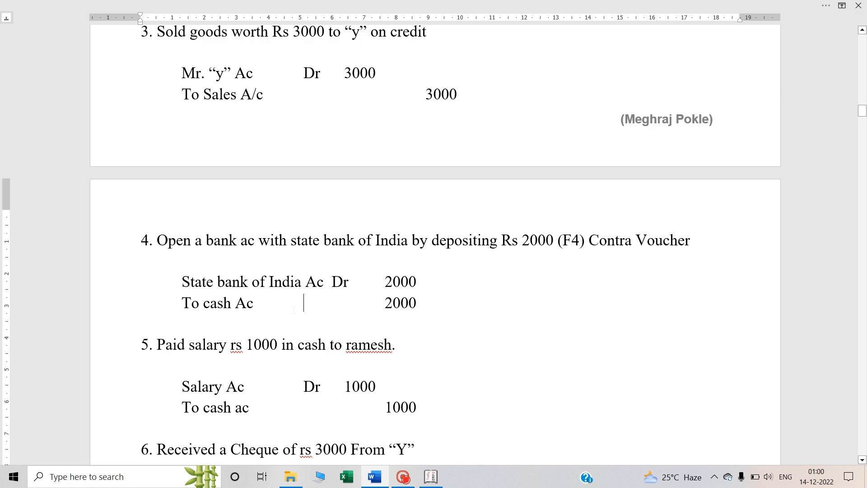
{"action": "key", "text": "alt+Tab"}
{"action": "type", "text": "2000"}
{"action": "key", "text": "Return"}
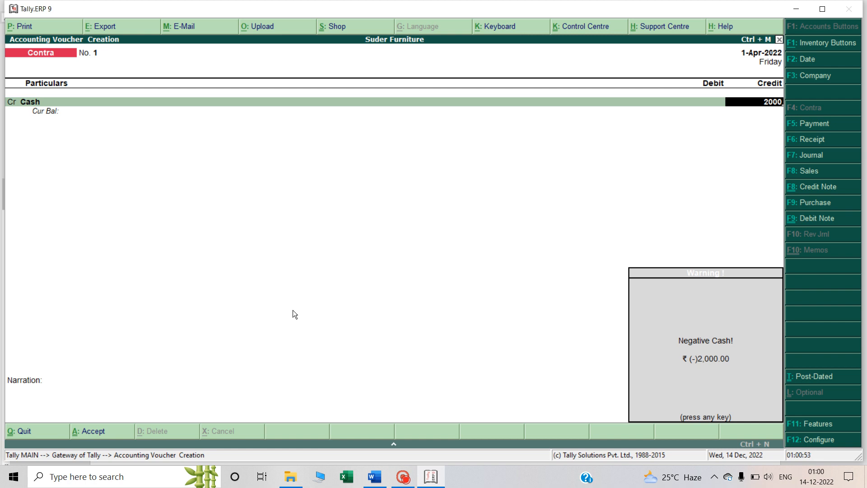
{"action": "key", "text": "Return"}
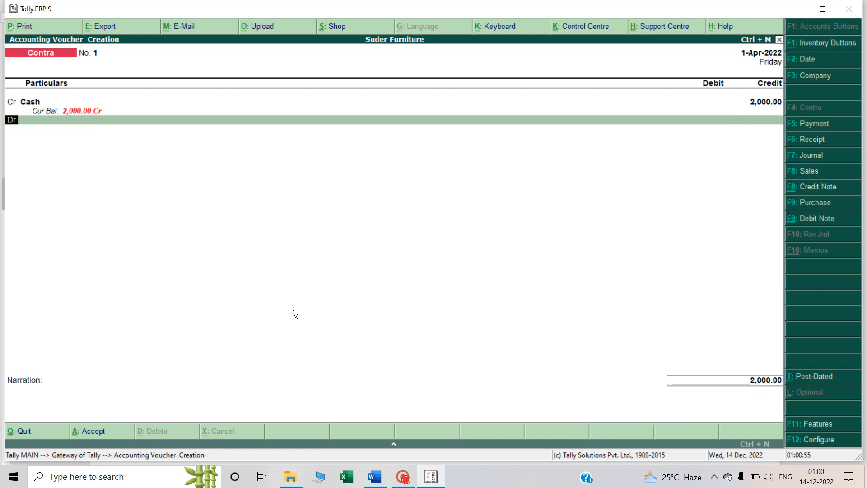
Create a ledger named State Bank of India Ac under Bank Accounts for the contra voucher's debit line and accept it
{"action": "key", "text": "Return"}
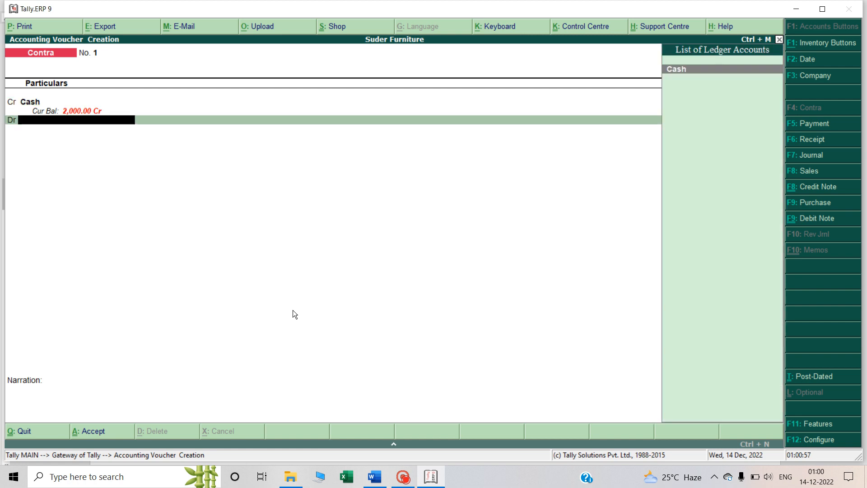
{"action": "type", "text": "S"}
{"action": "key", "text": "Return"}
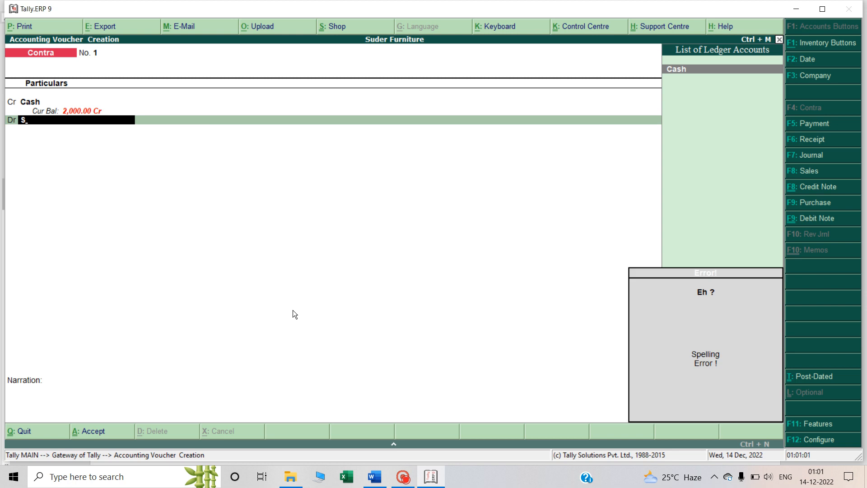
{"action": "key", "text": "BackSpace"}
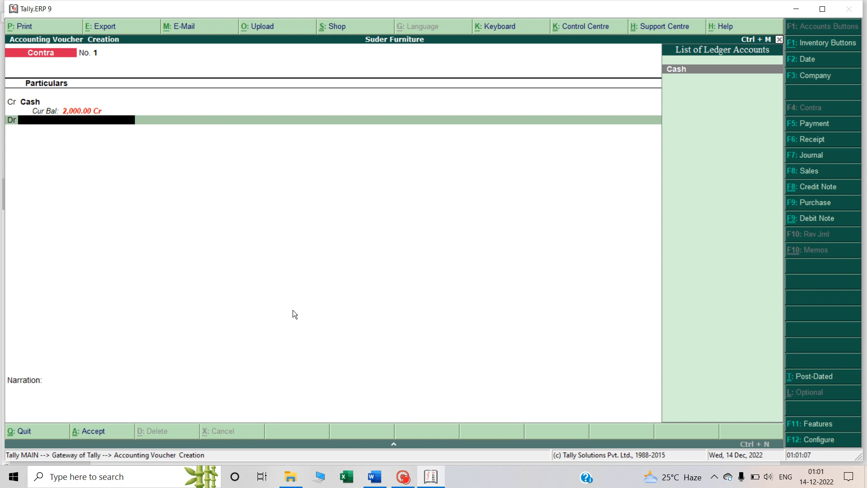
{"action": "key", "text": "alt+c"}
{"action": "type", "text": "tate"}
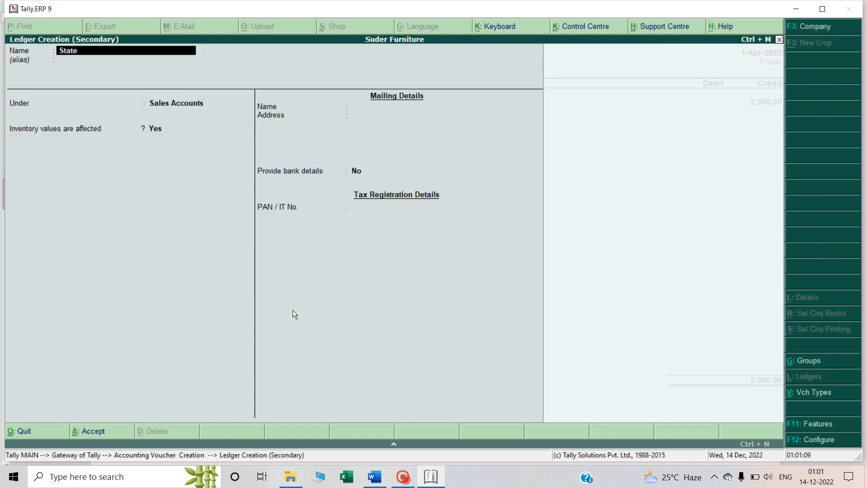
{"action": "type", "text": " Bank of India Ac"}
{"action": "key", "text": "Return"}
{"action": "key", "text": "Return"}
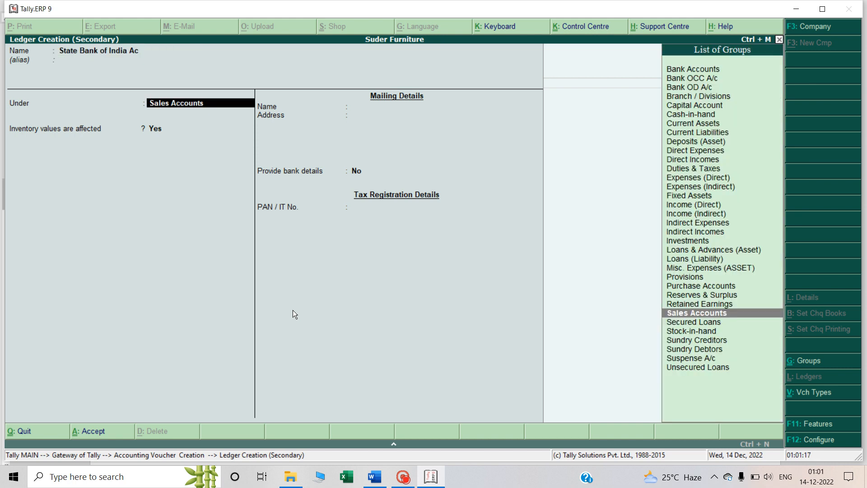
{"action": "type", "text": "Ban"}
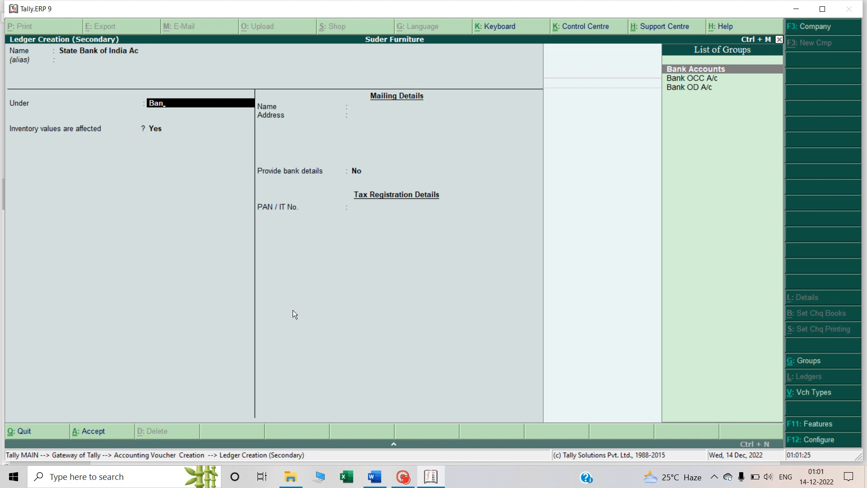
{"action": "key", "text": "Return"}
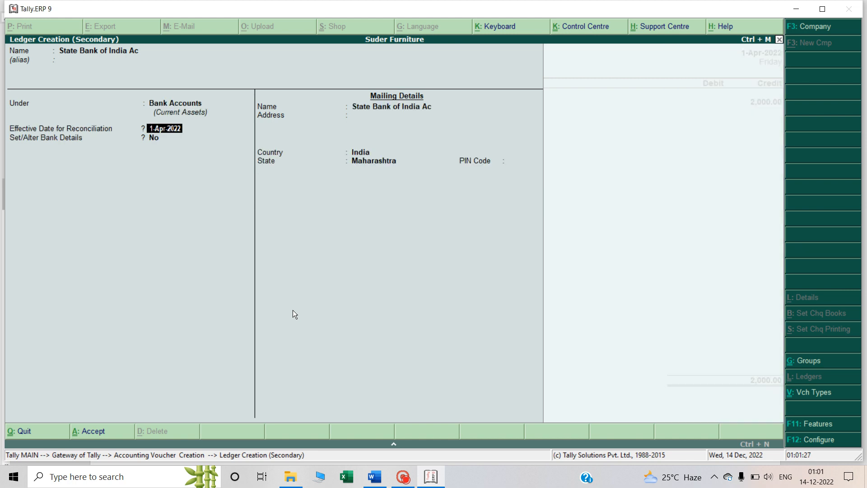
{"action": "key", "text": "ctrl+a"}
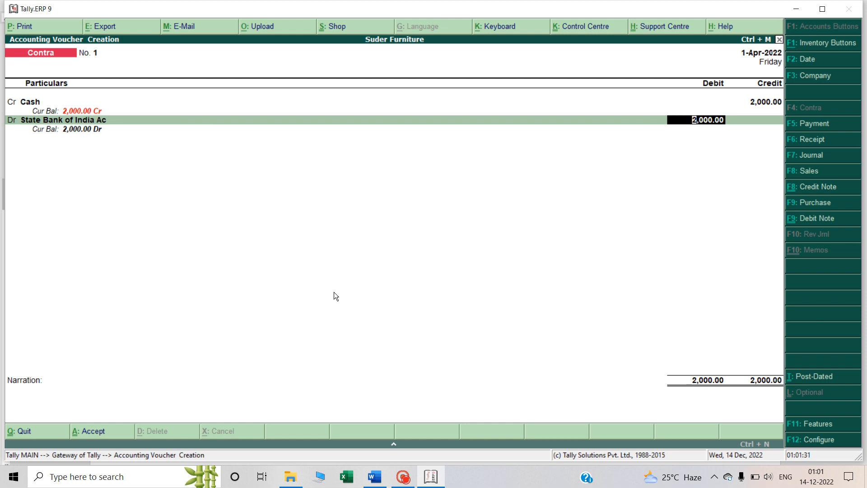
{"action": "key", "text": "alt+Tab"}
{"action": "left_click", "coordinate": [403, 477]}
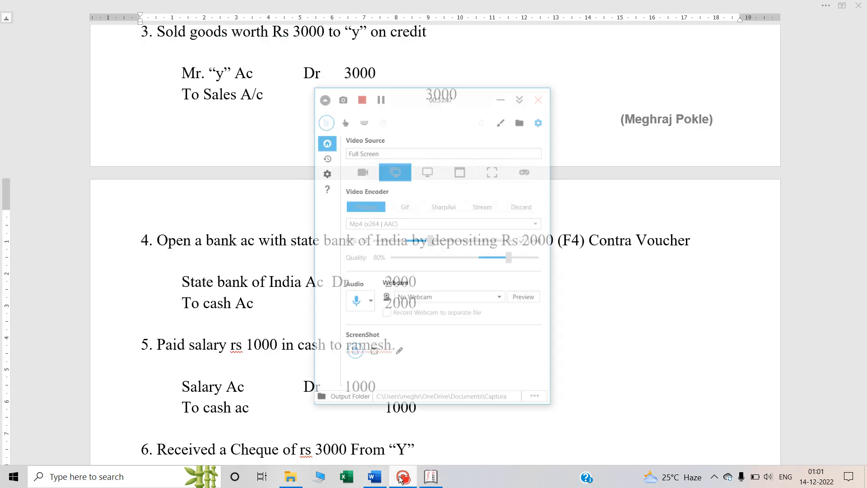
{"action": "left_click", "coordinate": [377, 64]}
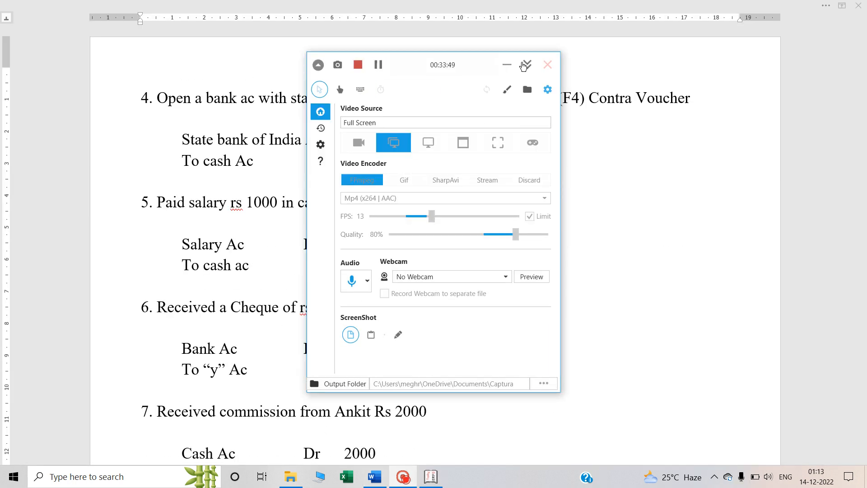
{"action": "left_click", "coordinate": [504, 68]}
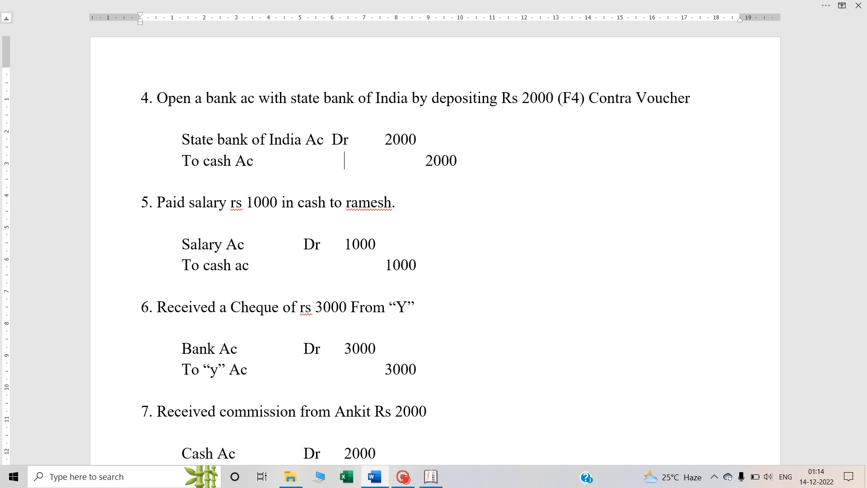
Examine the fifth transaction about the cash salary payment in the Word notes, including its debit and credit accounts and amount
{"action": "double_click", "coordinate": [208, 202]}
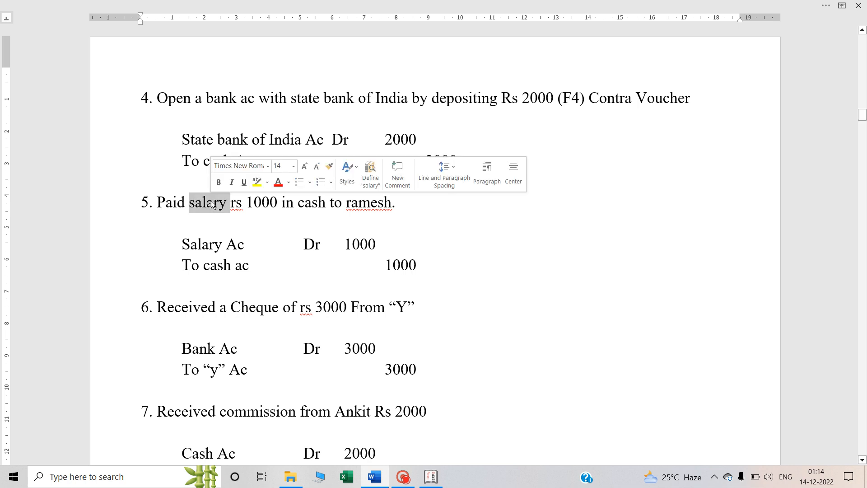
{"action": "double_click", "coordinate": [207, 244]}
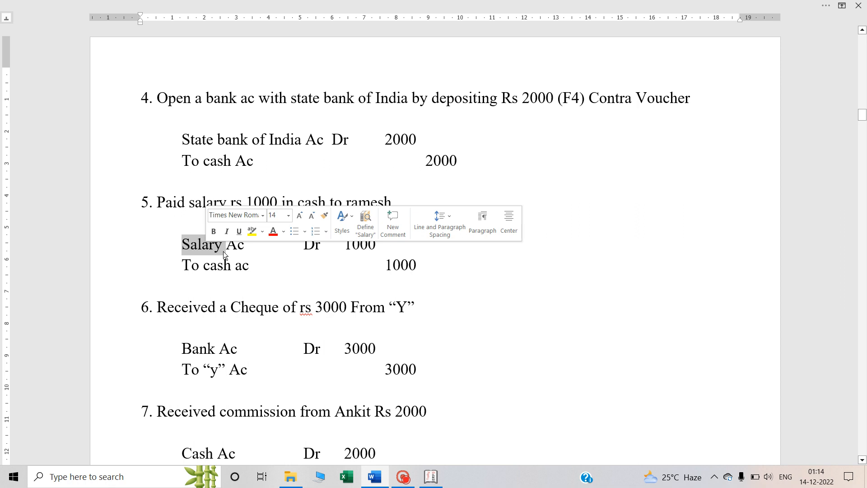
{"action": "left_click", "coordinate": [314, 245]}
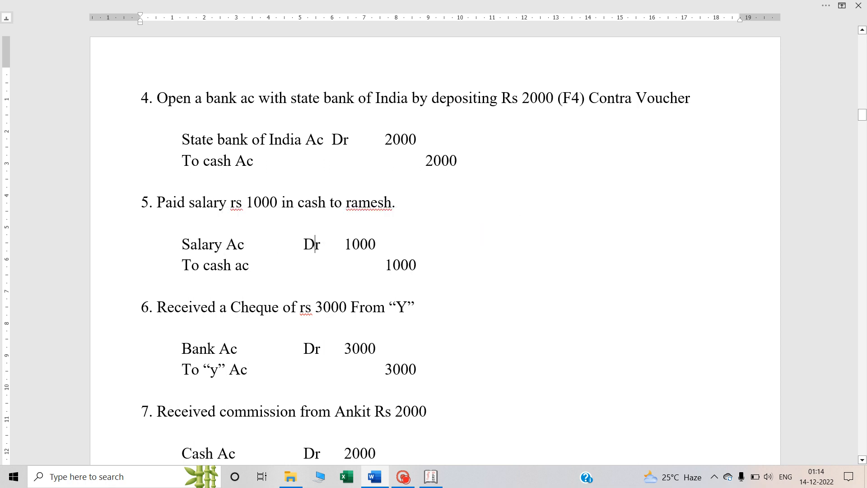
{"action": "double_click", "coordinate": [314, 246]}
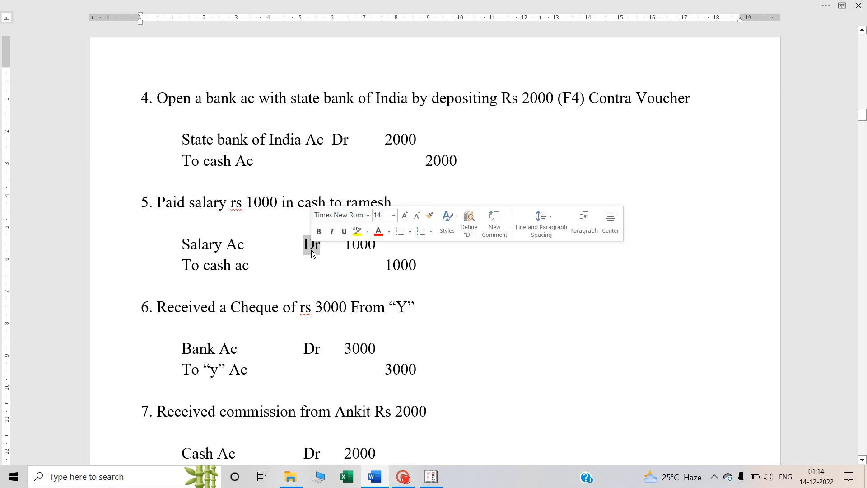
{"action": "left_click", "coordinate": [219, 266]}
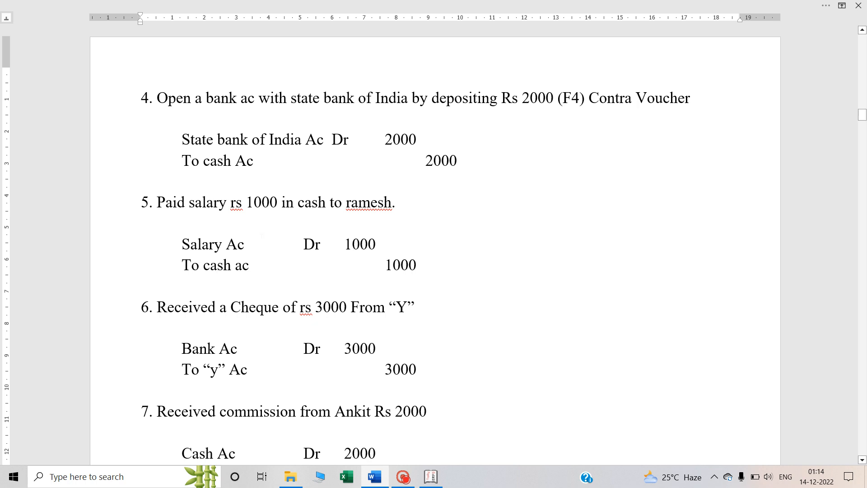
{"action": "double_click", "coordinate": [368, 244]}
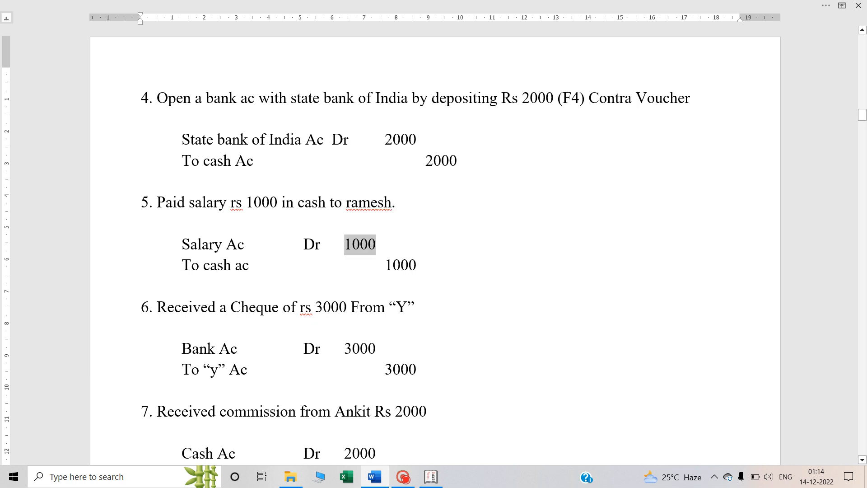
{"action": "left_click", "coordinate": [242, 243]}
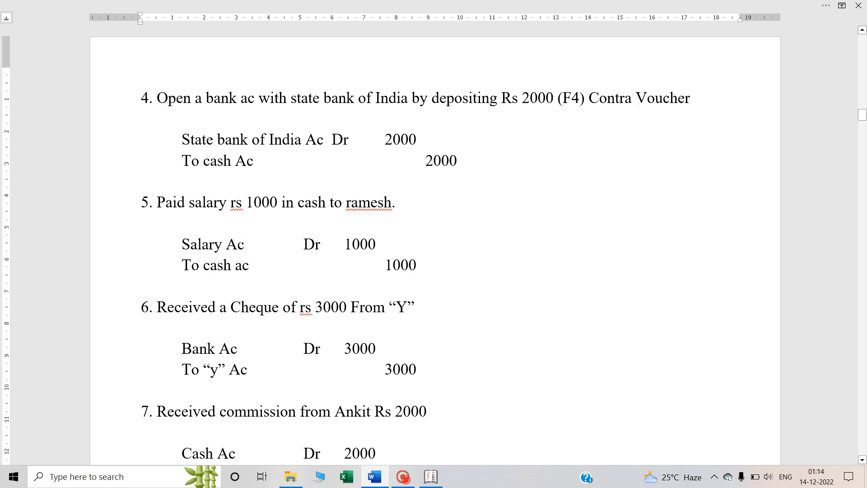
{"action": "key", "text": "alt+Tab"}
{"action": "key", "text": "alt+Tab"}
Switch to Tally.ERP 9, start a payment voucher and look for a salary ledger on the debit line
{"action": "left_click", "coordinate": [431, 476]}
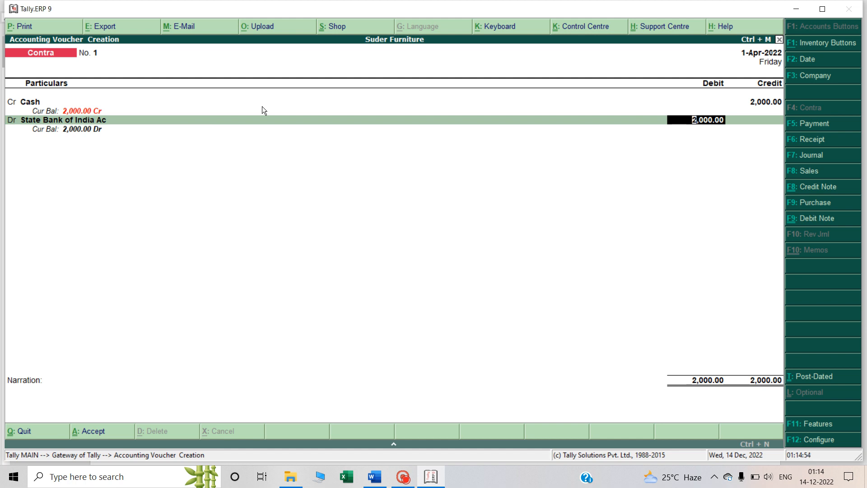
{"action": "key", "text": "F5"}
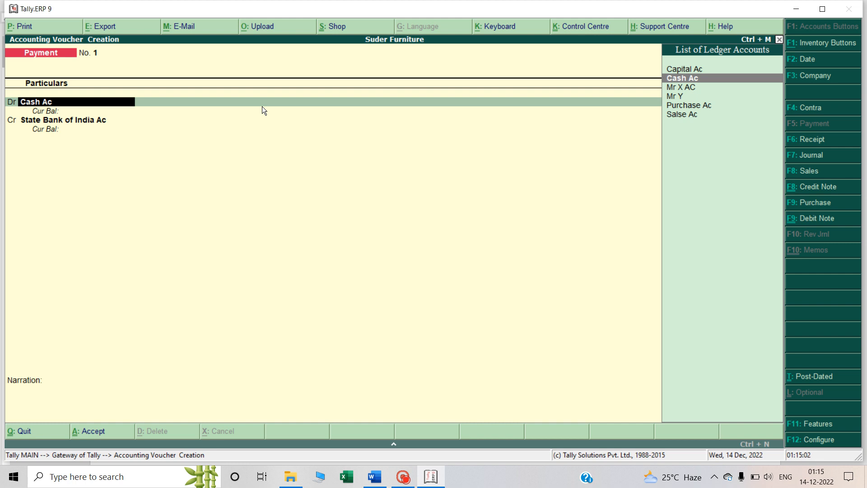
{"action": "type", "text": "Sal"}
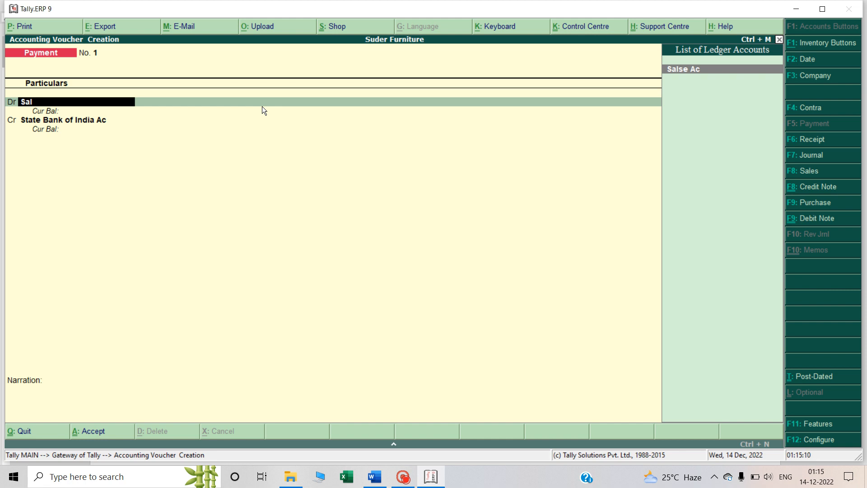
Create a ledger named Salary Ac under Expenses (Indirect) for the payment voucher's debit line and accept it
{"action": "key", "text": "alt+c"}
{"action": "type", "text": "Salary"}
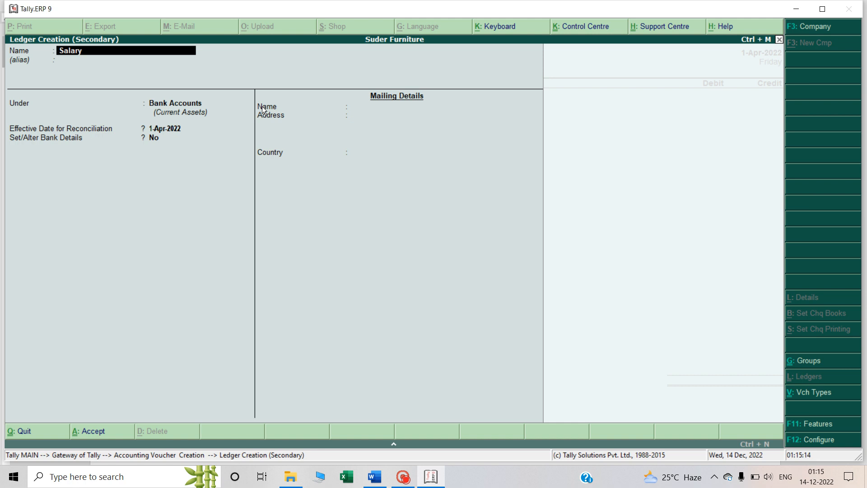
{"action": "type", "text": " Ac"}
{"action": "key", "text": "Return"}
{"action": "key", "text": "Return"}
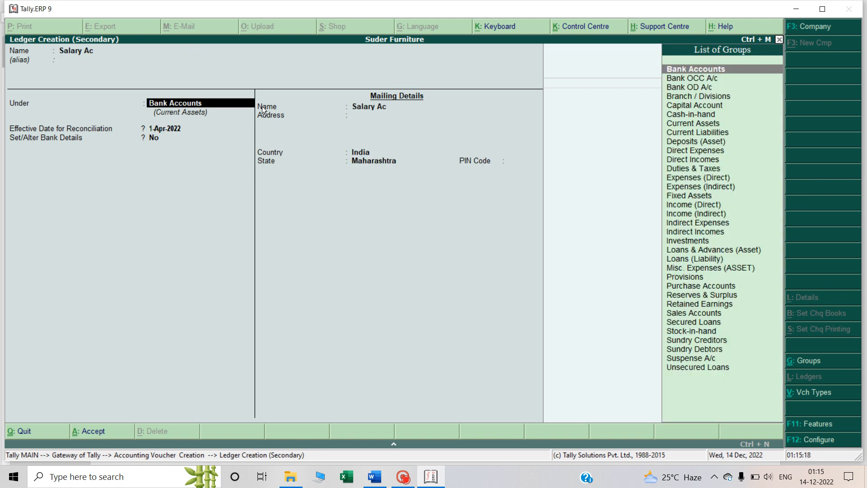
{"action": "type", "text": "Expe"}
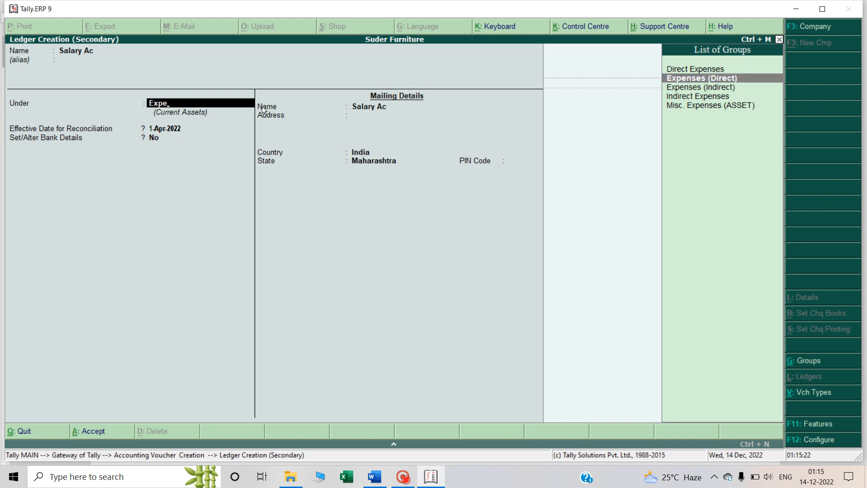
{"action": "key", "text": "Down"}
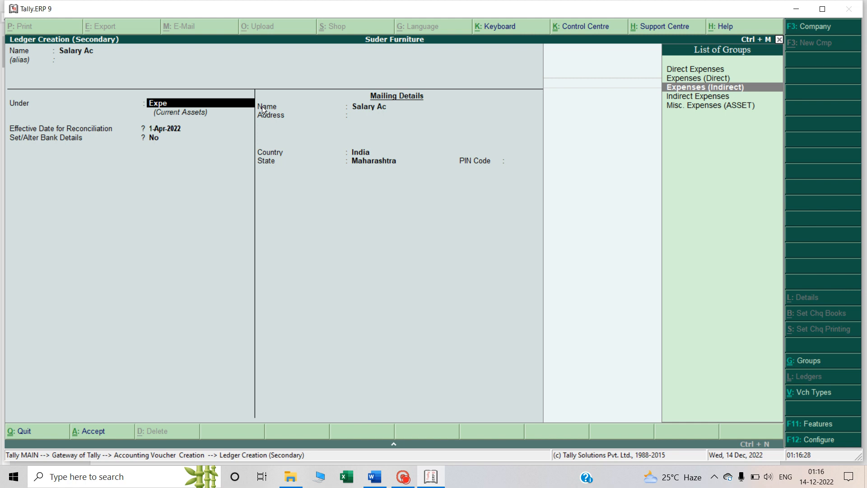
{"action": "key", "text": "Return"}
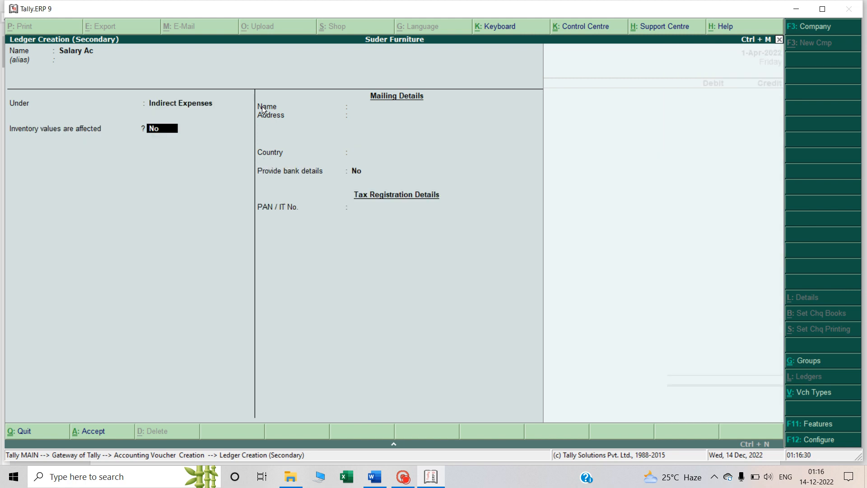
{"action": "key", "text": "ctrl+a"}
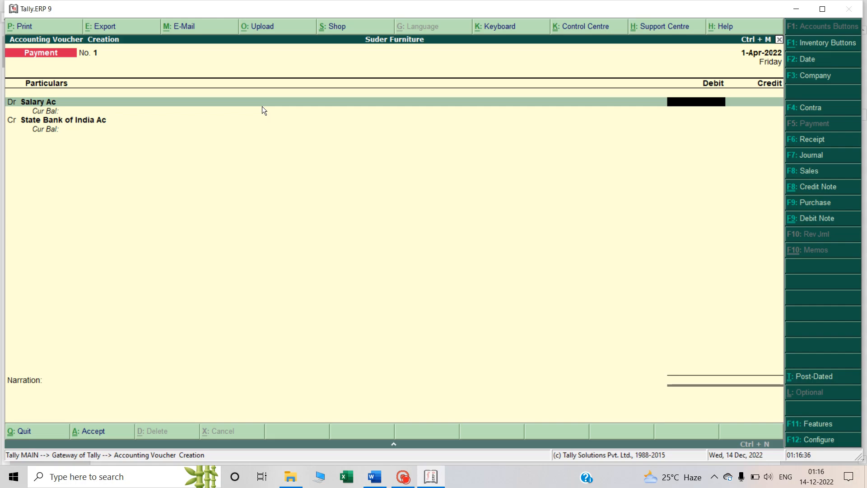
Debit Salary Ac with 1000 in the payment voucher
{"action": "type", "text": "1000"}
{"action": "key", "text": "Return"}
{"action": "key", "text": "Return"}
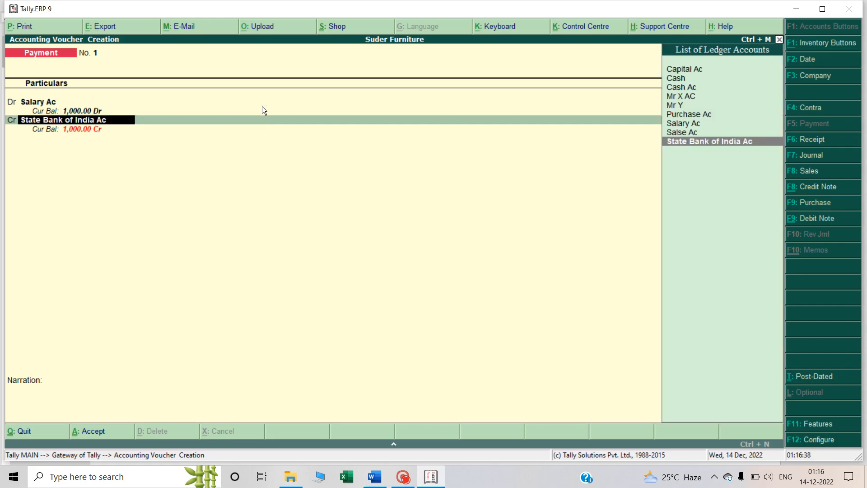
Check the fifth transaction's credit account in the Word notes and choose Cash Ac as the credited ledger in the Tally.ERP 9 payment voucher
{"action": "key", "text": "alt+Tab"}
{"action": "key", "text": "alt+Tab"}
{"action": "key", "text": "alt+Tab"}
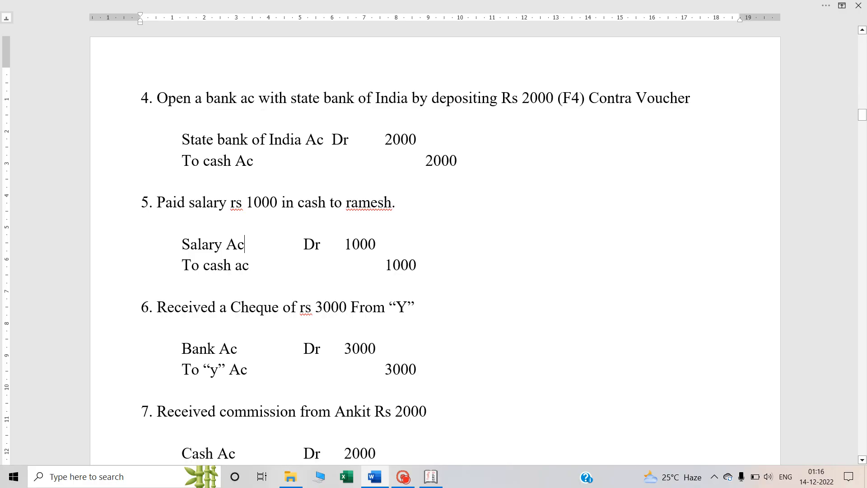
{"action": "key", "text": "alt+Tab"}
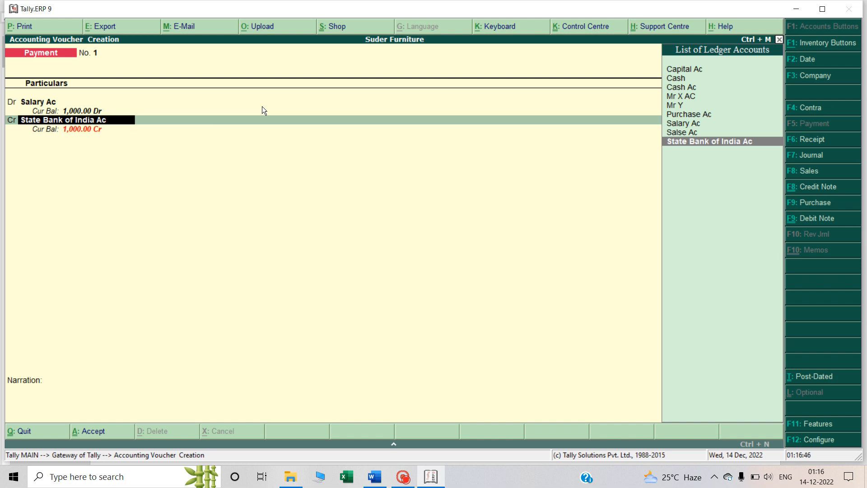
{"action": "type", "text": "Cash"}
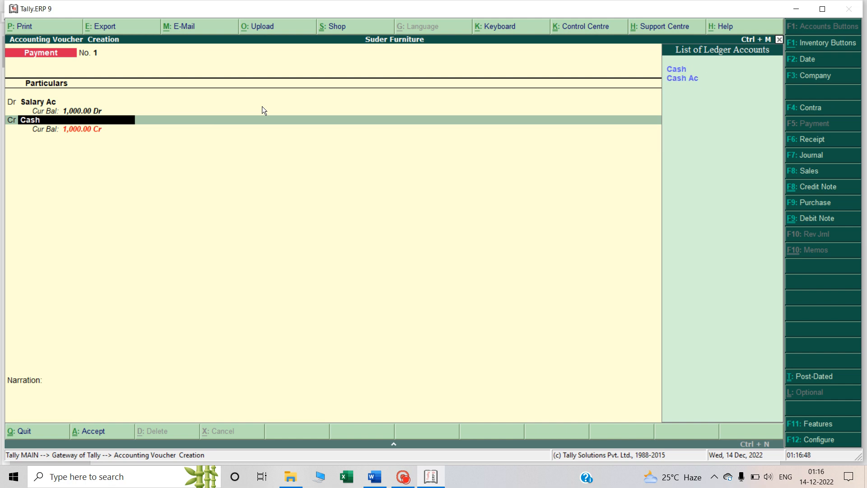
{"action": "key", "text": "Down"}
{"action": "key", "text": "Return"}
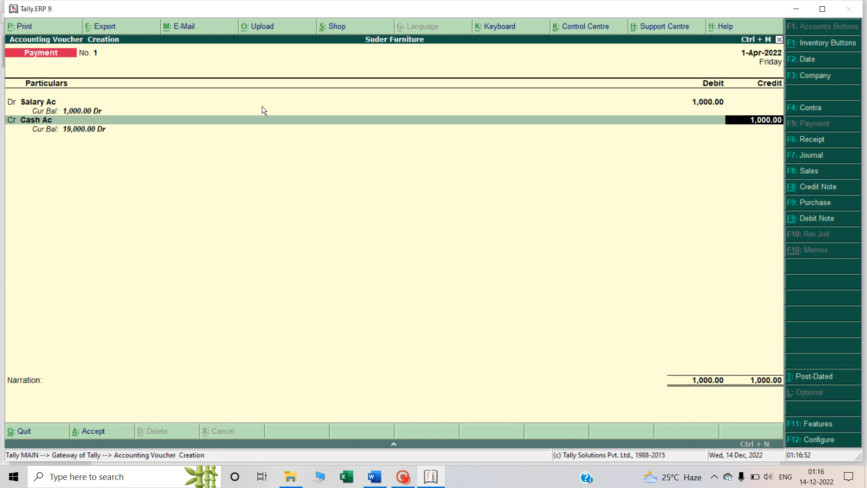
{"action": "key", "text": "Up"}
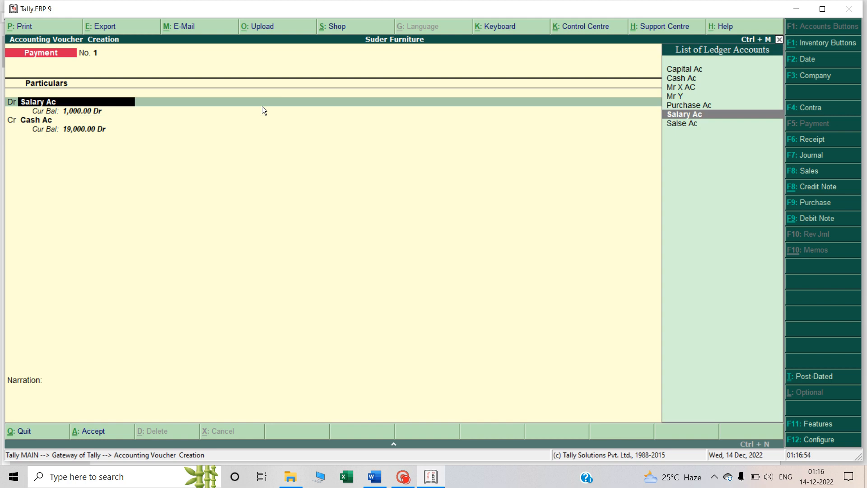
Switch to the Word notes and examine the sixth transaction about the cheque received from Y
{"action": "key", "text": "alt+Tab"}
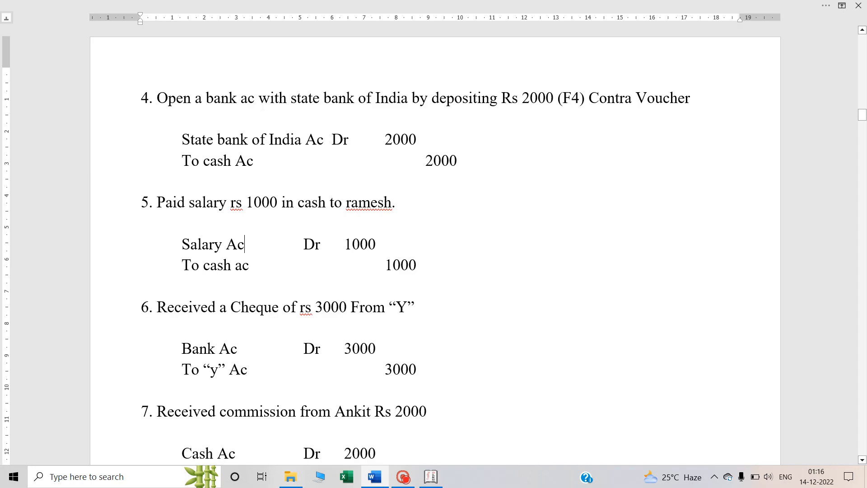
{"action": "scroll", "coordinate": [434, 241], "scroll_direction": "down", "scroll_amount": 1}
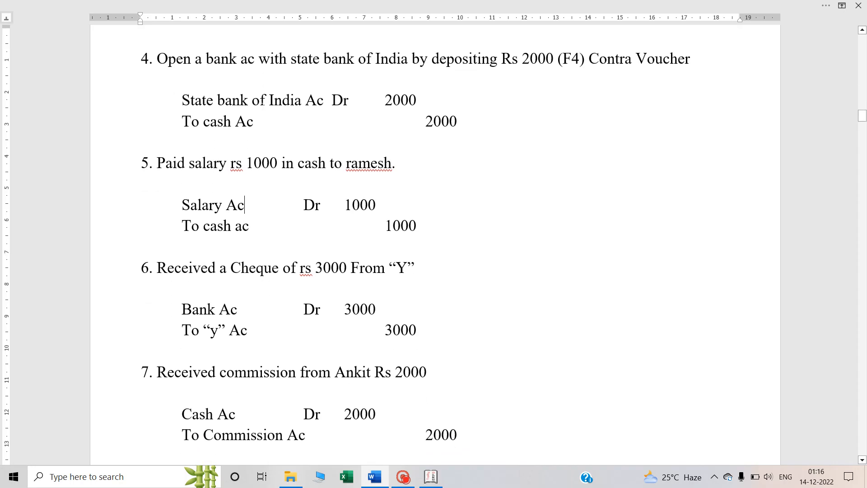